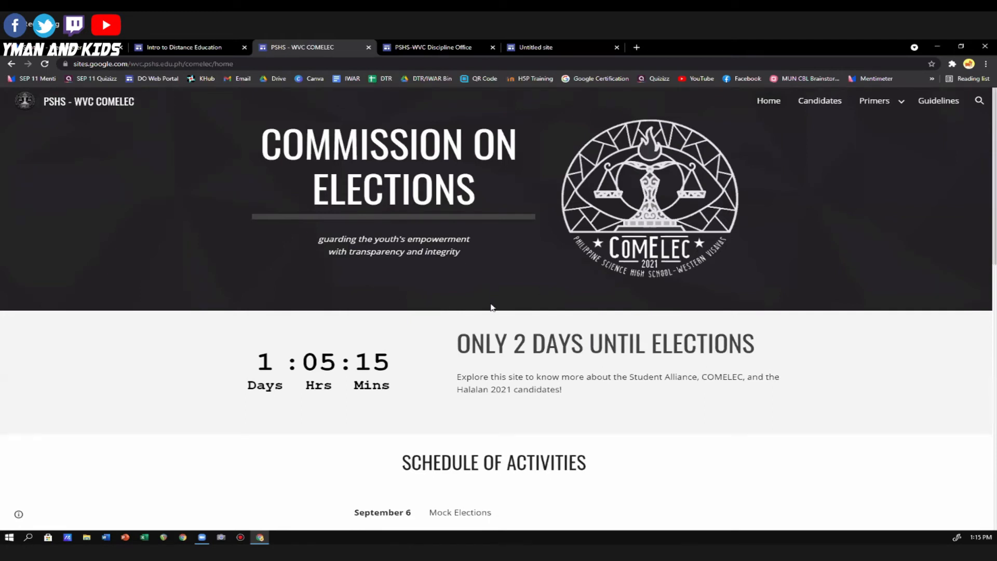
Review the COMELEC home page from the election countdown and schedule of activities to the Q&A Video and Grand Rally sections and footer.
{"action": "scroll", "coordinate": [493, 309], "scroll_direction": "down", "scroll_amount": 2}
{"action": "scroll", "coordinate": [531, 281], "scroll_direction": "down", "scroll_amount": 6}
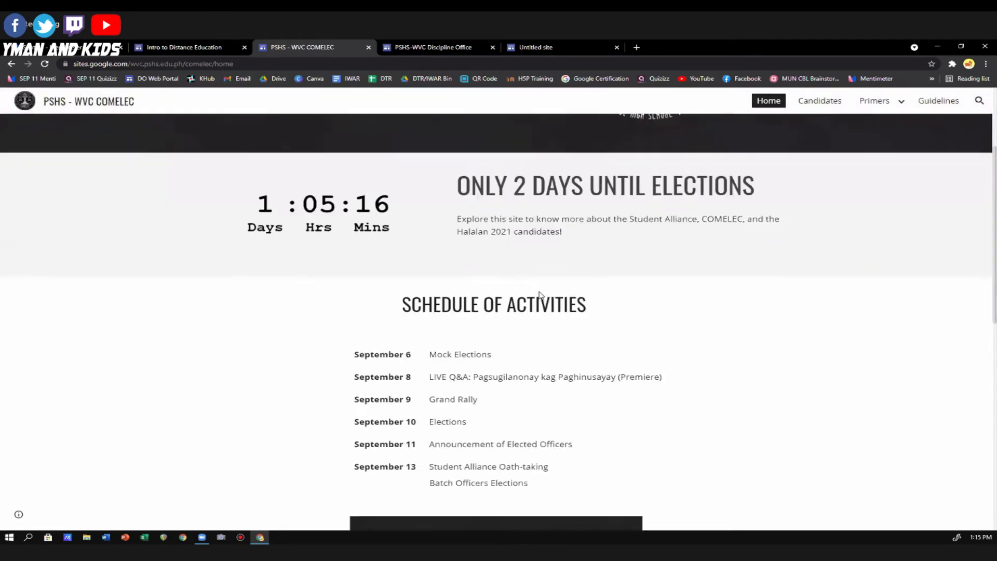
{"action": "scroll", "coordinate": [507, 251], "scroll_direction": "up", "scroll_amount": 2}
{"action": "scroll", "coordinate": [488, 343], "scroll_direction": "down", "scroll_amount": 5}
{"action": "scroll", "coordinate": [485, 349], "scroll_direction": "down", "scroll_amount": 2}
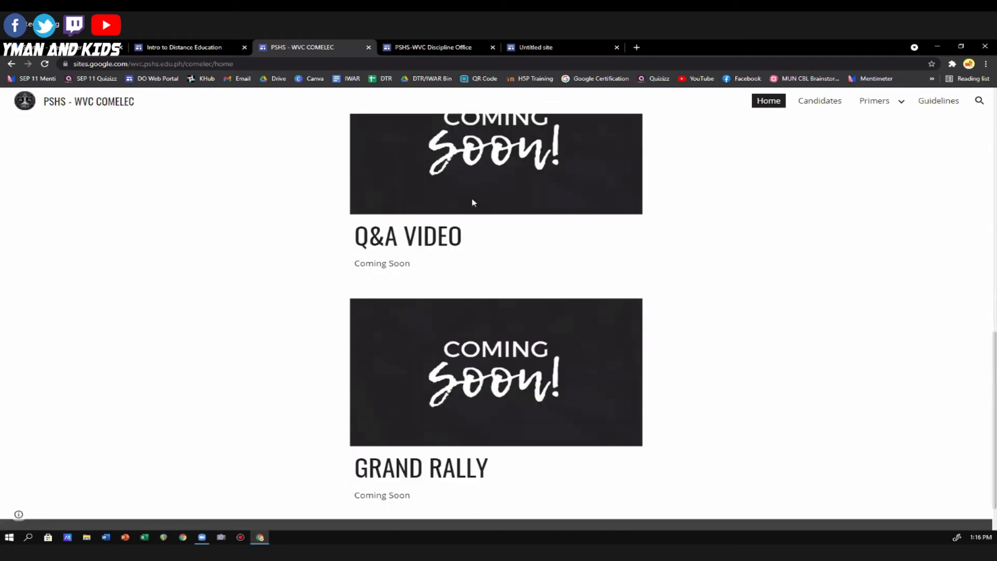
{"action": "scroll", "coordinate": [478, 227], "scroll_direction": "down", "scroll_amount": 1}
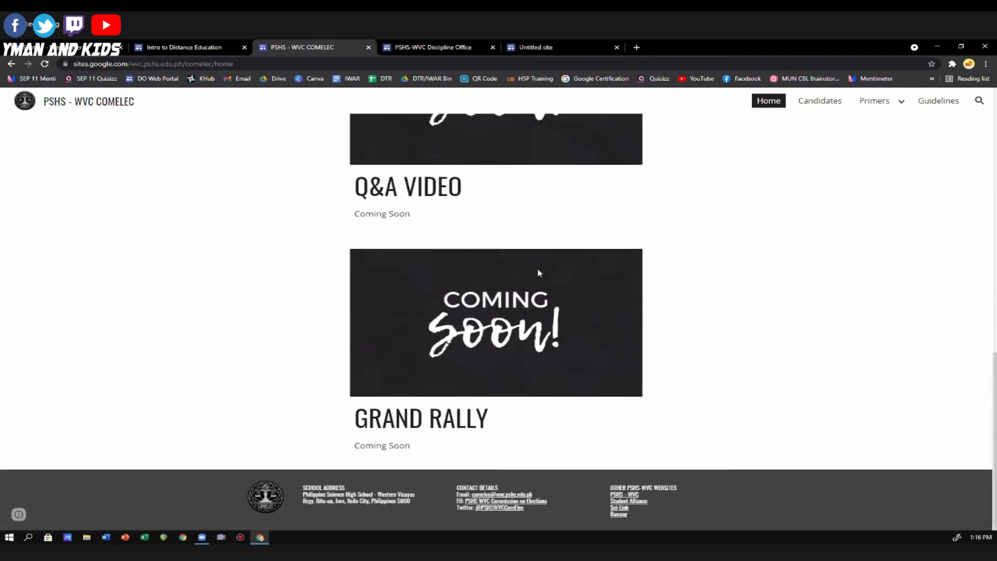
{"action": "scroll", "coordinate": [538, 269], "scroll_direction": "up", "scroll_amount": 12}
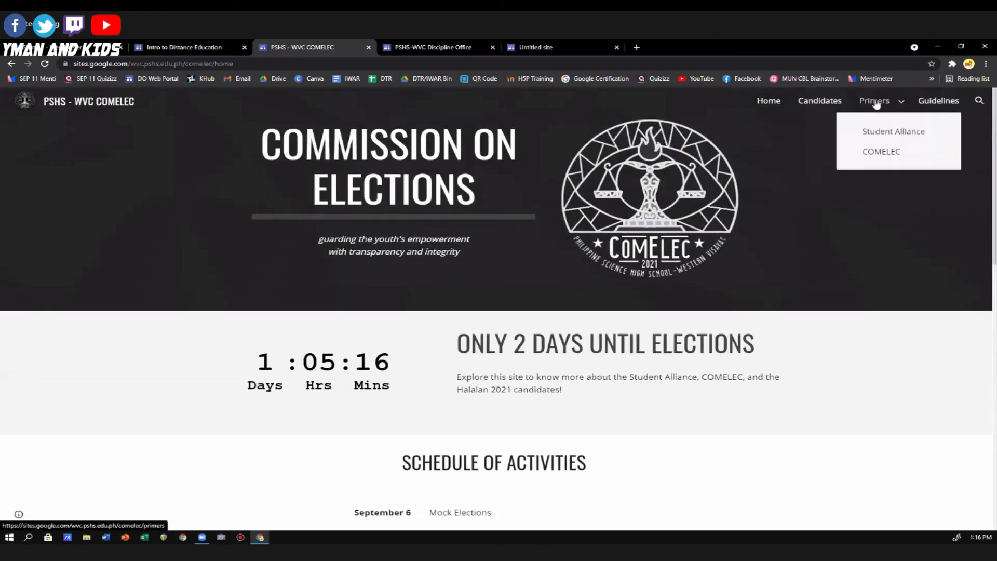
Open the COMELEC site's Candidates page and look through the Ultimate Party video and candidate profiles down to the business managers.
{"action": "left_click", "coordinate": [819, 101]}
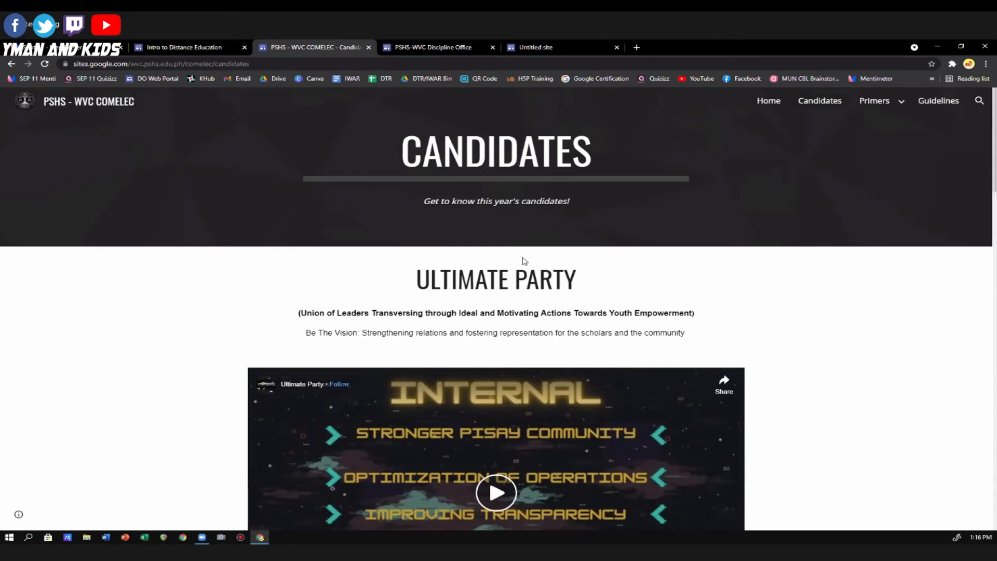
{"action": "scroll", "coordinate": [523, 264], "scroll_direction": "down", "scroll_amount": 5}
{"action": "scroll", "coordinate": [523, 264], "scroll_direction": "down", "scroll_amount": 3}
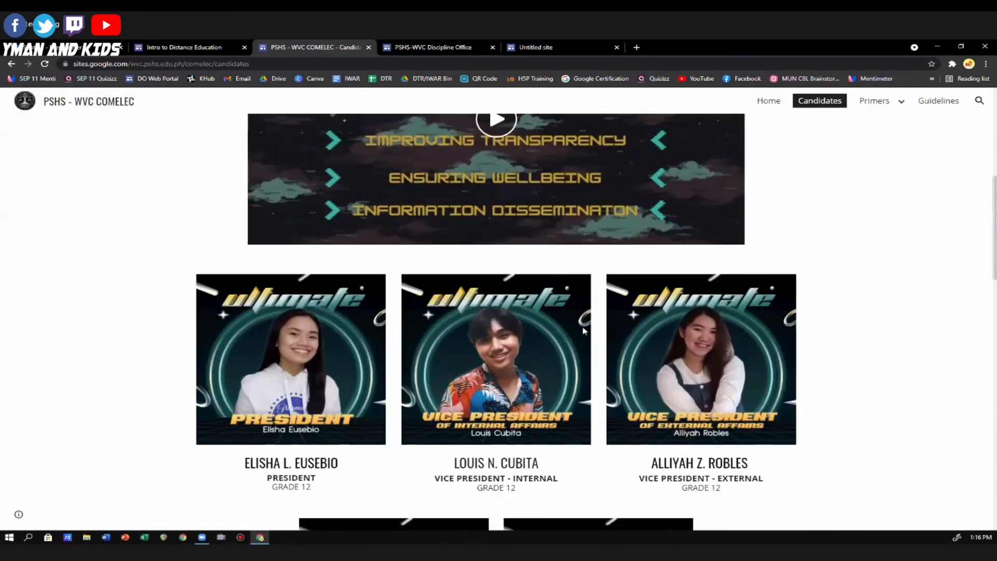
{"action": "scroll", "coordinate": [583, 331], "scroll_direction": "down", "scroll_amount": 1}
{"action": "scroll", "coordinate": [583, 331], "scroll_direction": "down", "scroll_amount": 1}
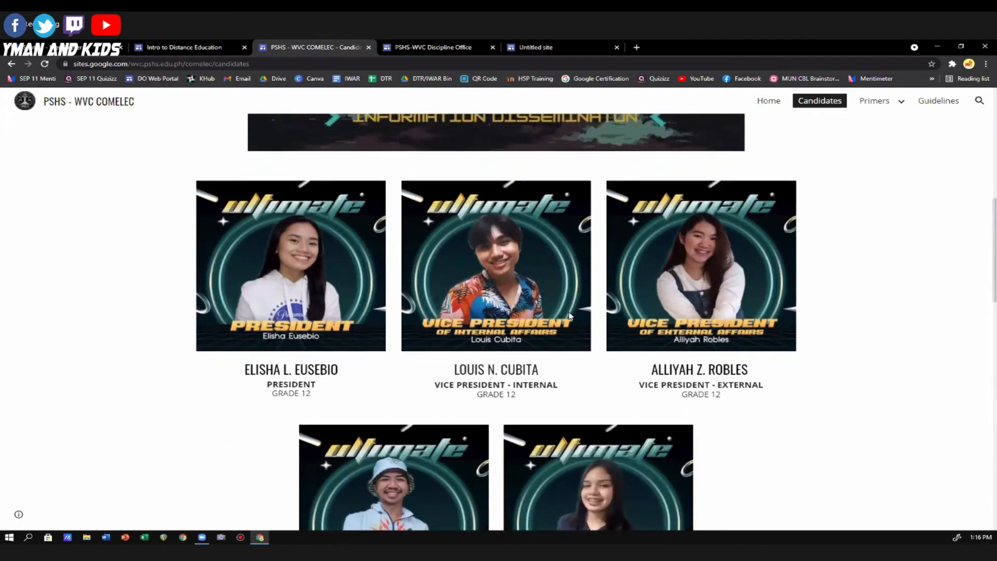
{"action": "scroll", "coordinate": [569, 315], "scroll_direction": "down", "scroll_amount": 1}
{"action": "scroll", "coordinate": [568, 312], "scroll_direction": "down", "scroll_amount": 3}
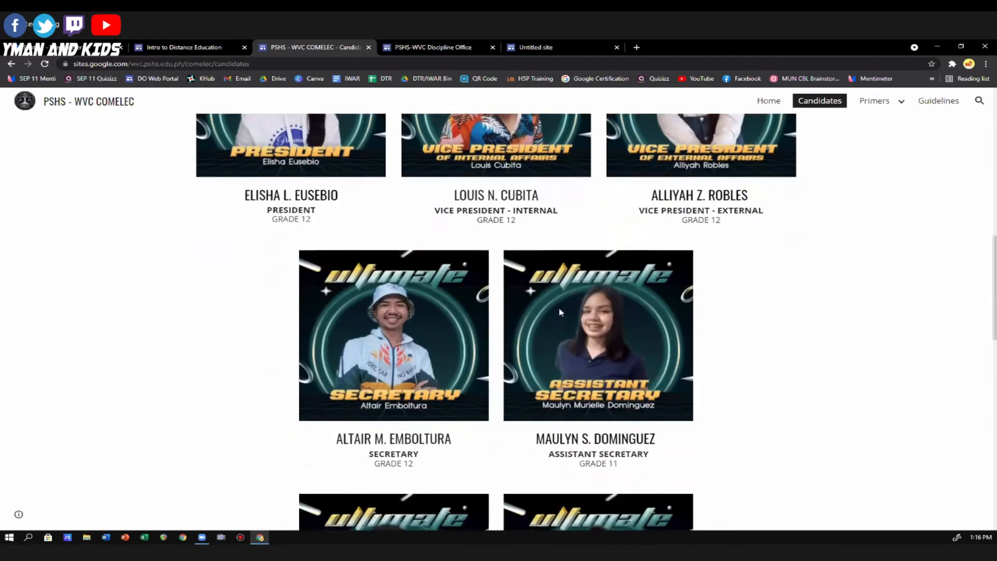
{"action": "scroll", "coordinate": [567, 312], "scroll_direction": "down", "scroll_amount": 12}
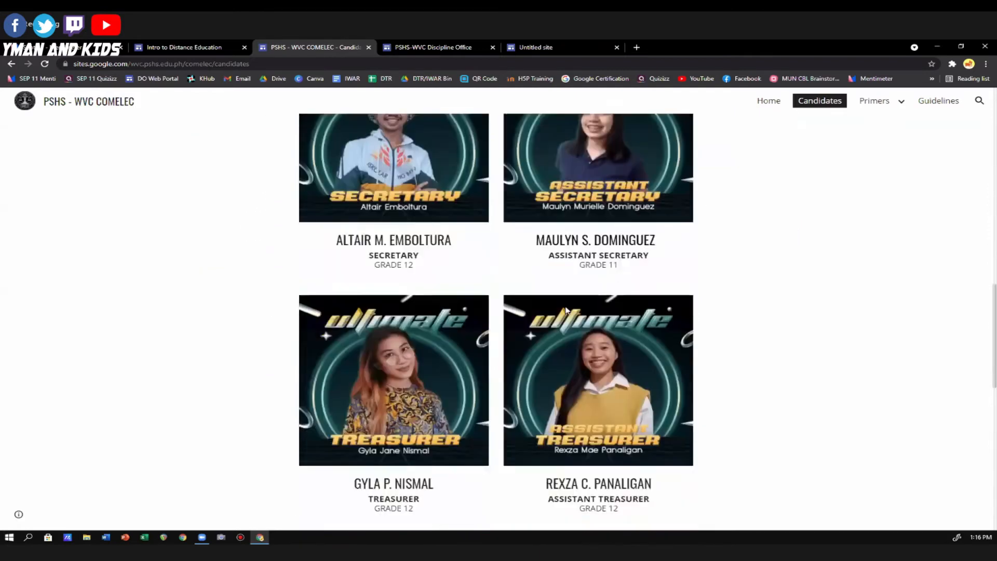
{"action": "scroll", "coordinate": [568, 312], "scroll_direction": "down", "scroll_amount": 3}
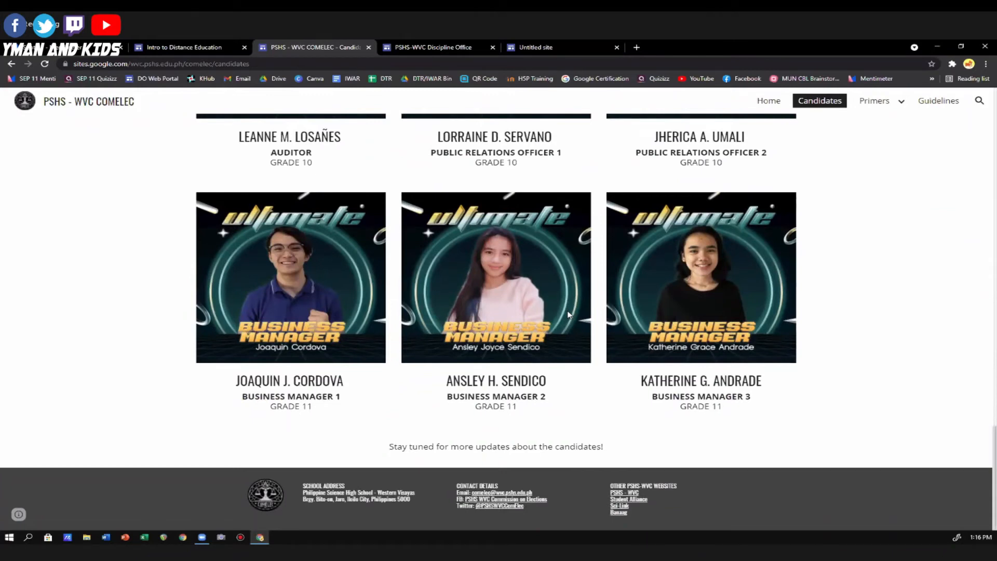
{"action": "scroll", "coordinate": [685, 304], "scroll_direction": "up", "scroll_amount": 20}
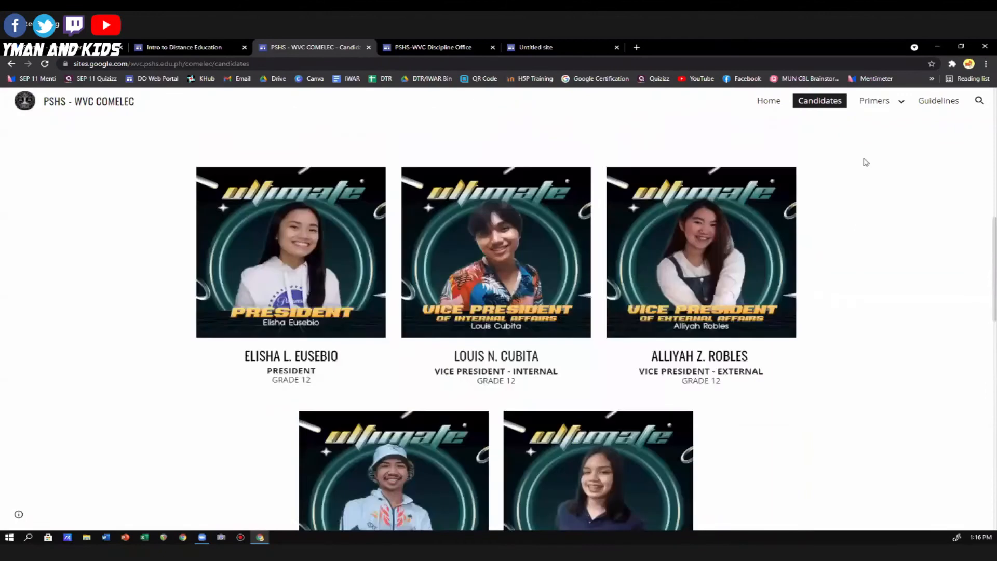
{"action": "scroll", "coordinate": [866, 162], "scroll_direction": "up", "scroll_amount": 5}
Open the Primers page and its COMELEC subpage, and examine the commission's composition, electoral commissions and 2021 members.
{"action": "left_click", "coordinate": [877, 100]}
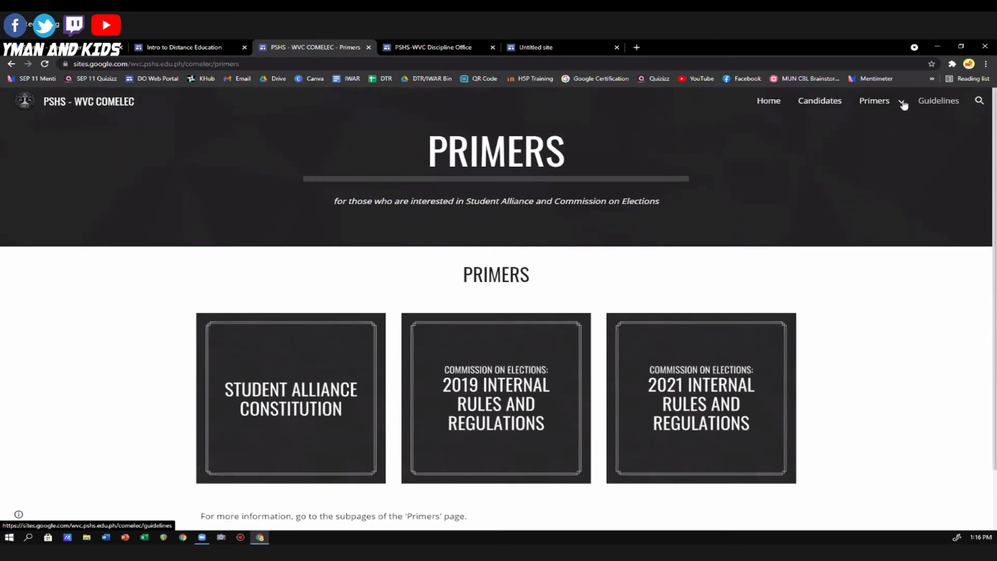
{"action": "mouse_move", "coordinate": [900, 102]}
{"action": "left_click", "coordinate": [883, 153]}
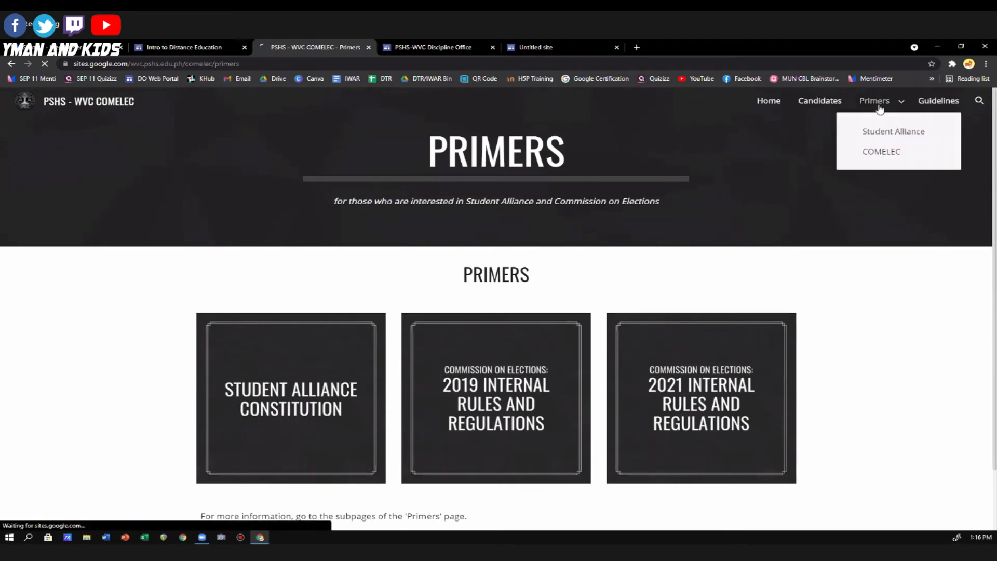
{"action": "left_click", "coordinate": [884, 152]}
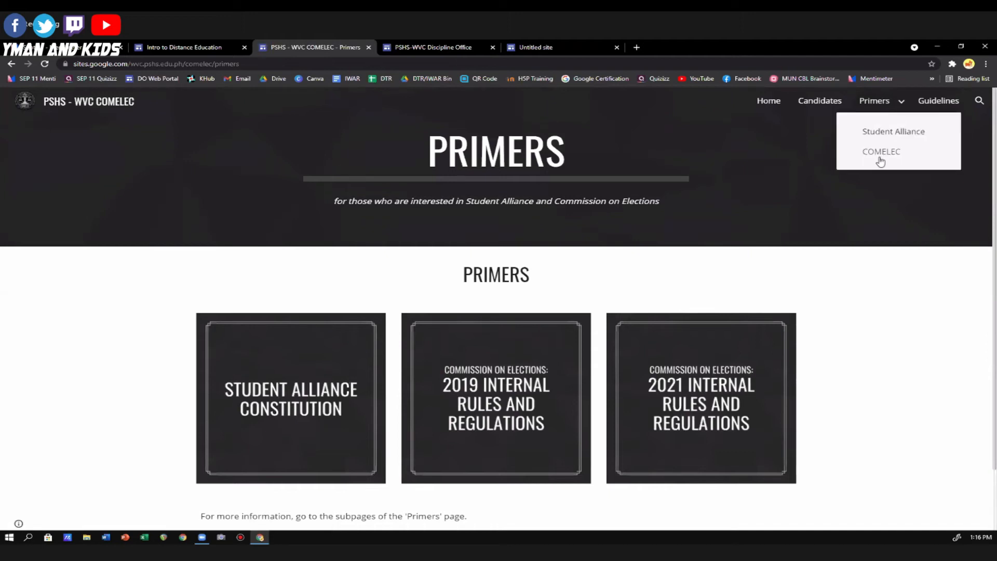
{"action": "left_click", "coordinate": [879, 153]}
{"action": "scroll", "coordinate": [535, 317], "scroll_direction": "down", "scroll_amount": 20}
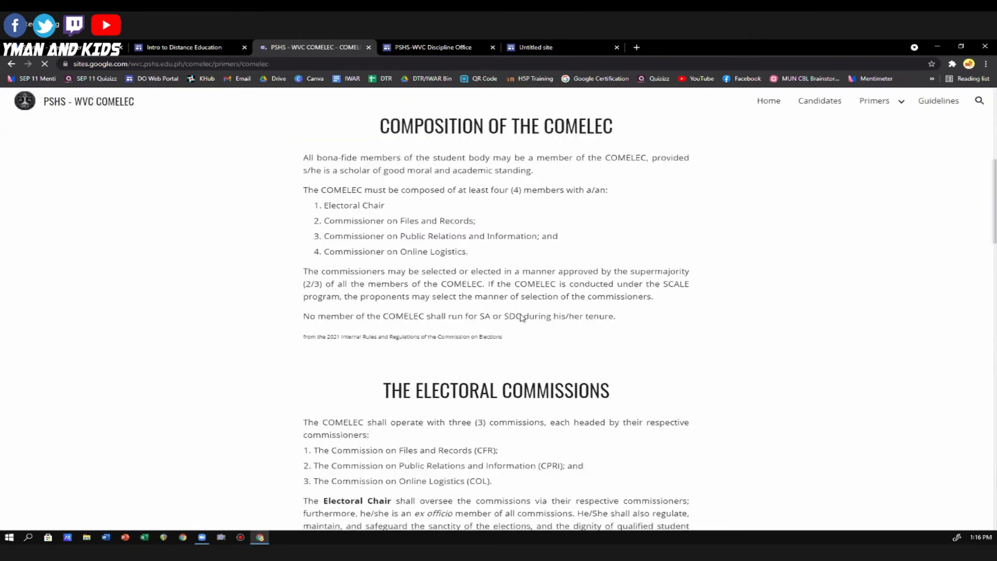
{"action": "scroll", "coordinate": [535, 318], "scroll_direction": "down", "scroll_amount": 5}
{"action": "scroll", "coordinate": [610, 318], "scroll_direction": "up", "scroll_amount": 20}
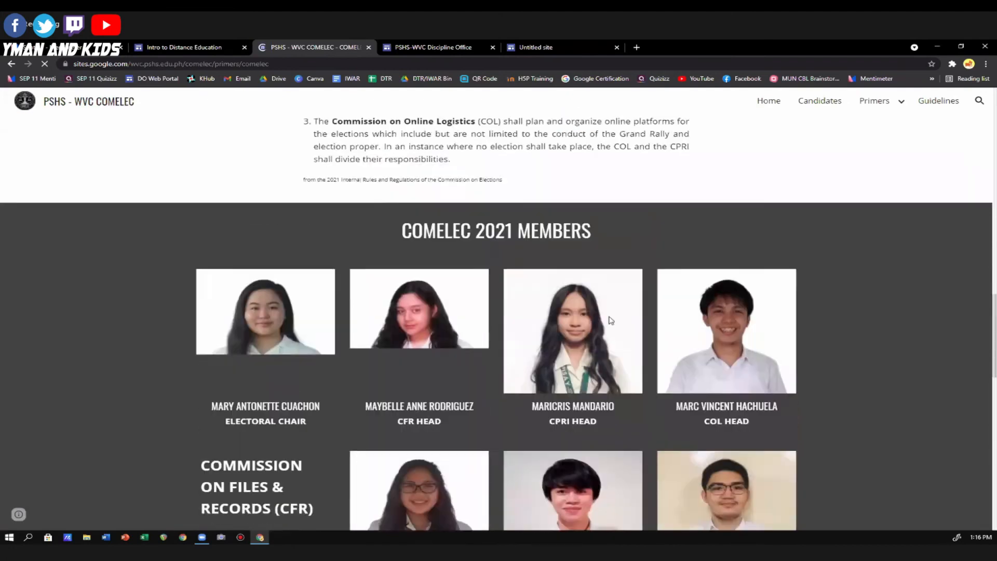
{"action": "scroll", "coordinate": [662, 290], "scroll_direction": "up", "scroll_amount": 3}
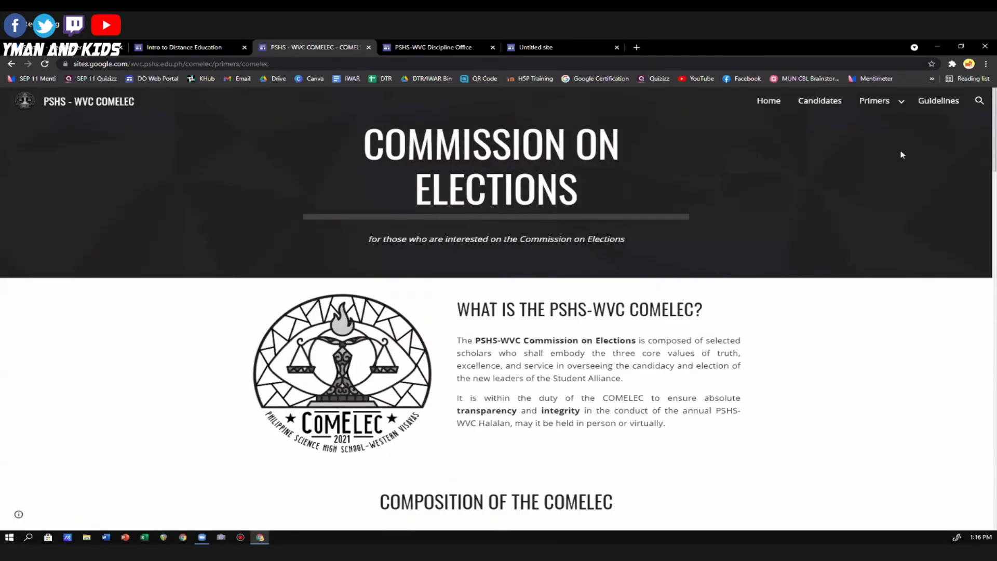
Open the Guidelines page and read through the voting guidelines, social media conduct and election campaign sections.
{"action": "left_click", "coordinate": [939, 101]}
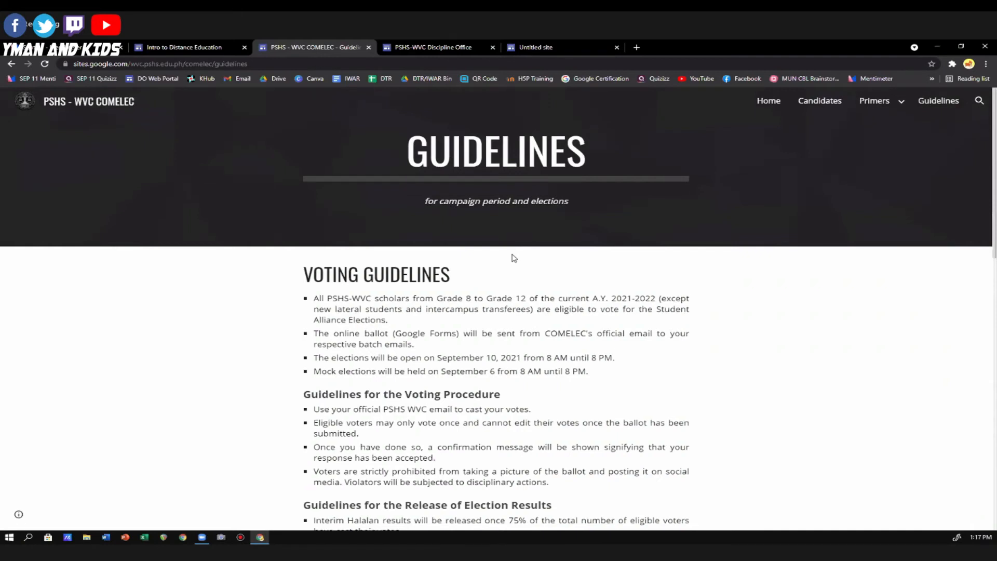
{"action": "scroll", "coordinate": [513, 257], "scroll_direction": "down", "scroll_amount": 5}
{"action": "scroll", "coordinate": [521, 256], "scroll_direction": "down", "scroll_amount": 3}
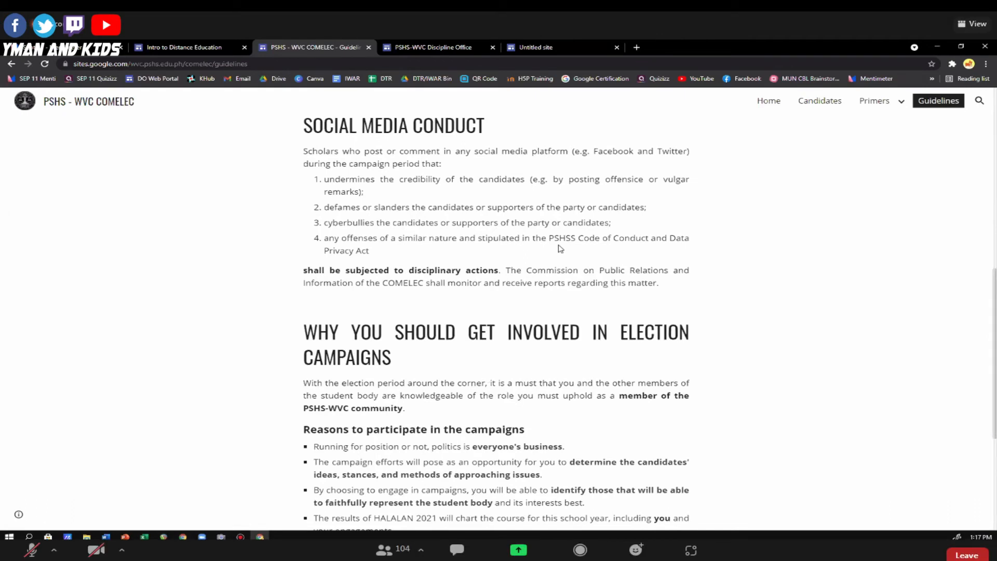
{"action": "scroll", "coordinate": [560, 249], "scroll_direction": "down", "scroll_amount": 5}
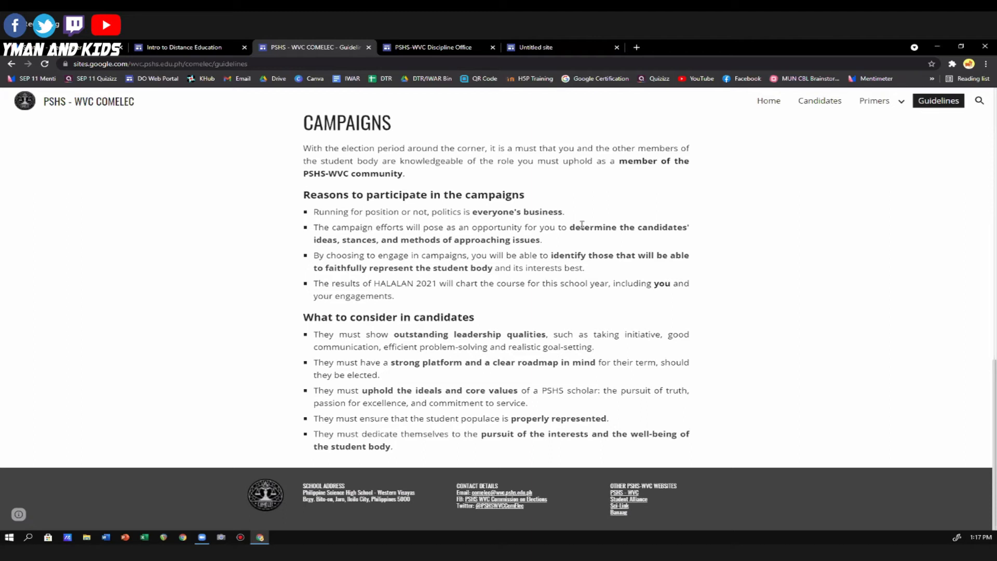
{"action": "scroll", "coordinate": [587, 197], "scroll_direction": "up", "scroll_amount": 10}
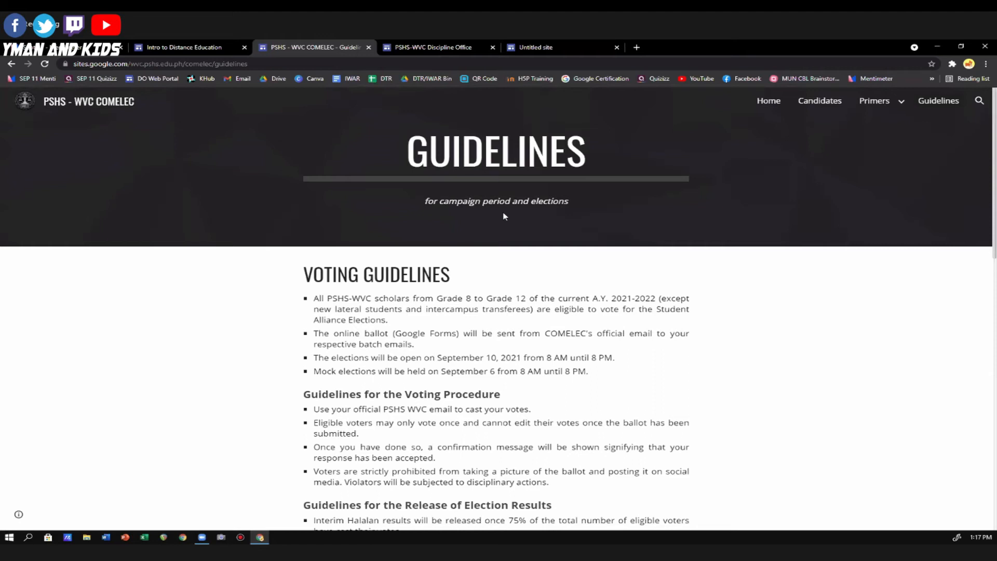
Switch to the PSHS-WVC Discipline Office site and review its home page's services, announcements, calendar of events and discipline officers.
{"action": "left_click", "coordinate": [435, 47]}
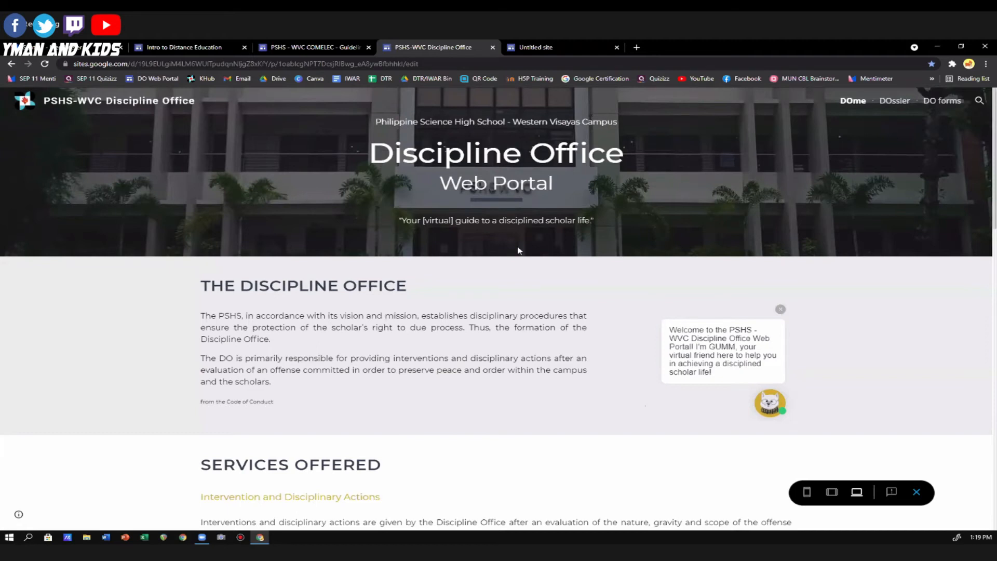
{"action": "scroll", "coordinate": [518, 250], "scroll_direction": "down", "scroll_amount": 5}
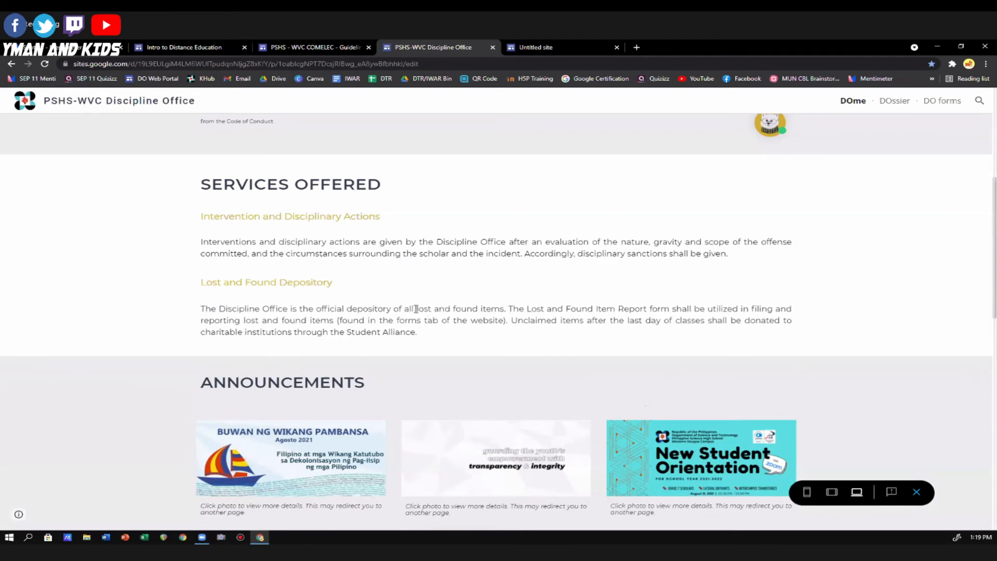
{"action": "scroll", "coordinate": [414, 311], "scroll_direction": "down", "scroll_amount": 1}
{"action": "scroll", "coordinate": [413, 311], "scroll_direction": "down", "scroll_amount": 5}
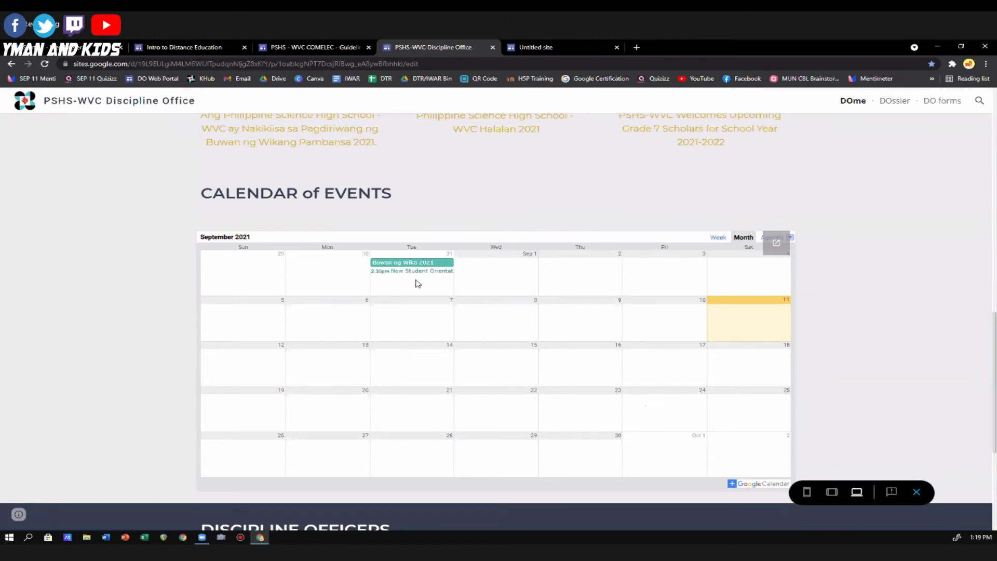
{"action": "scroll", "coordinate": [416, 283], "scroll_direction": "down", "scroll_amount": 5}
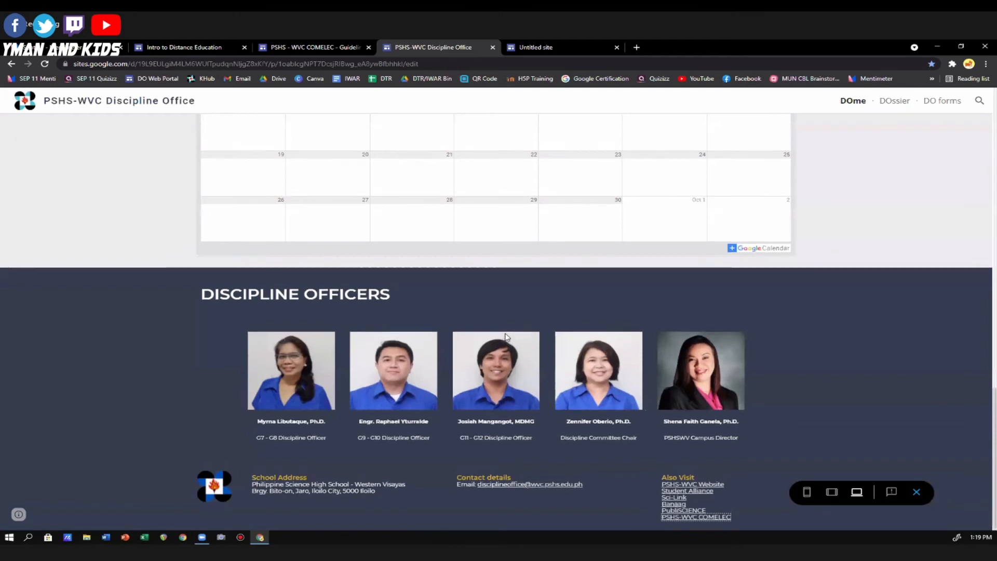
{"action": "scroll", "coordinate": [493, 321], "scroll_direction": "up", "scroll_amount": 15}
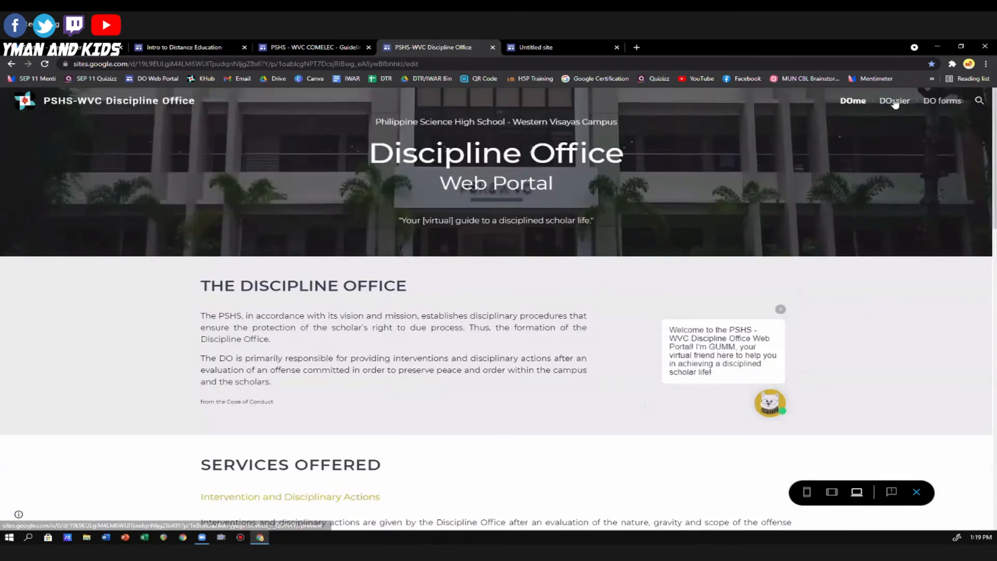
{"action": "left_click", "coordinate": [894, 102]}
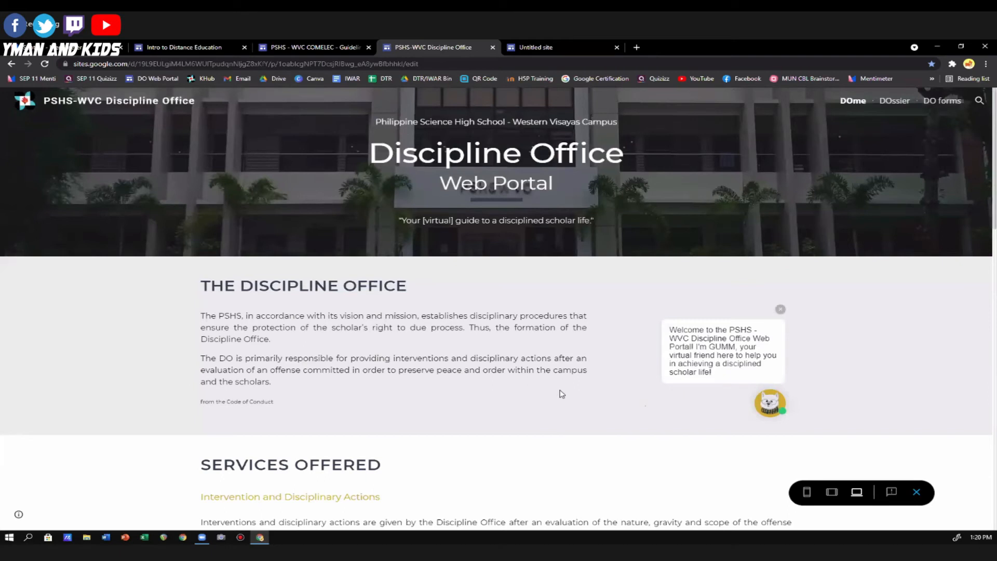
Open the GUMM chatbot on the home page, skip its introduction and ask "Offenses? What are considered as offenses?".
{"action": "left_click", "coordinate": [768, 407]}
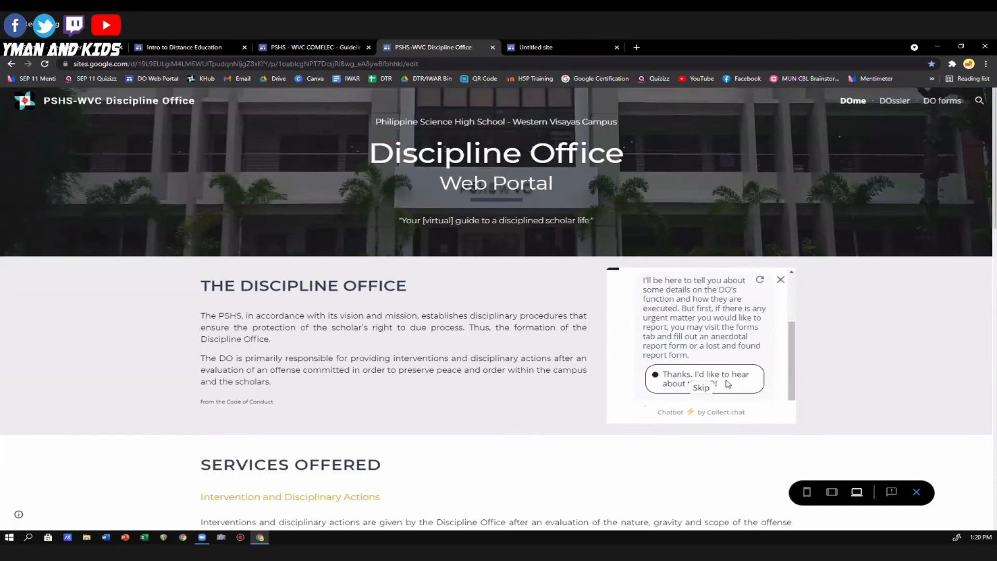
{"action": "scroll", "coordinate": [703, 317], "scroll_direction": "up", "scroll_amount": 3}
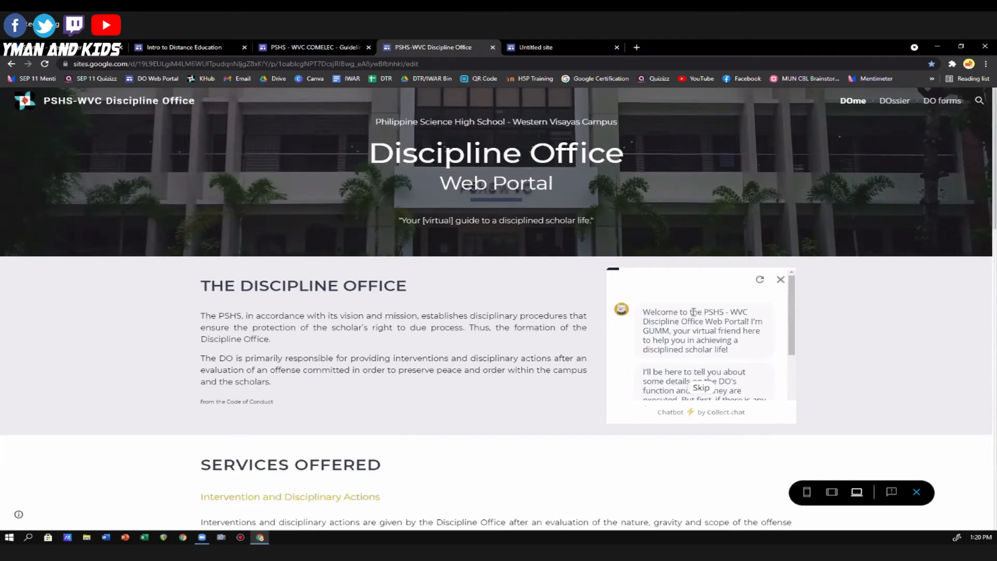
{"action": "left_click", "coordinate": [700, 388]}
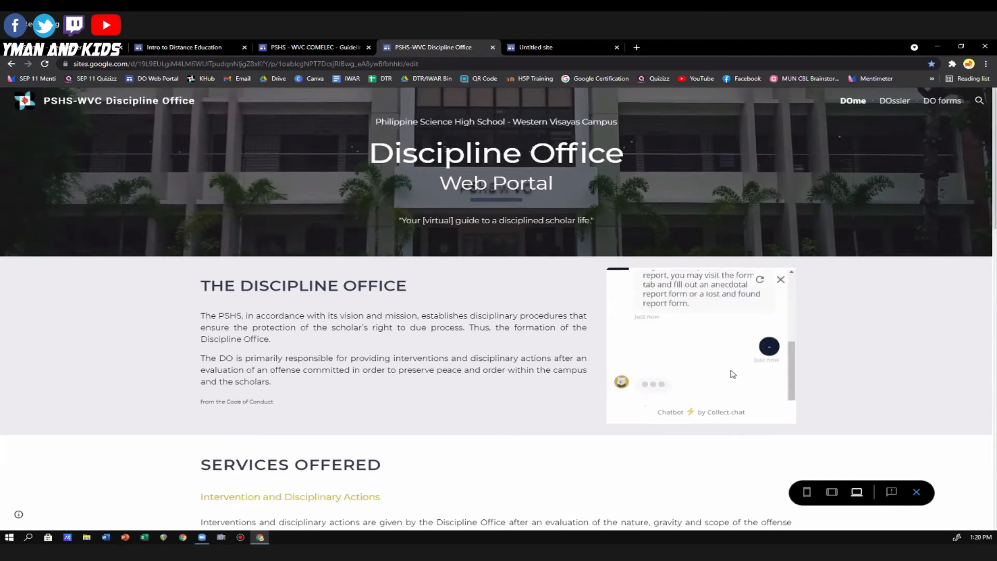
{"action": "scroll", "coordinate": [670, 368], "scroll_direction": "down", "scroll_amount": 1}
{"action": "scroll", "coordinate": [669, 368], "scroll_direction": "down", "scroll_amount": 4}
{"action": "scroll", "coordinate": [696, 343], "scroll_direction": "up", "scroll_amount": 3}
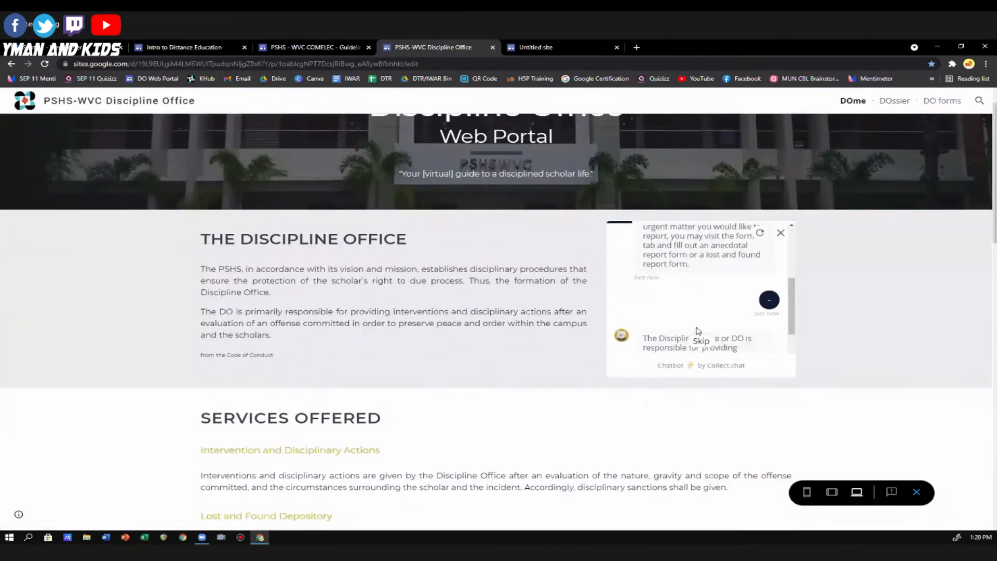
{"action": "left_click", "coordinate": [723, 314]}
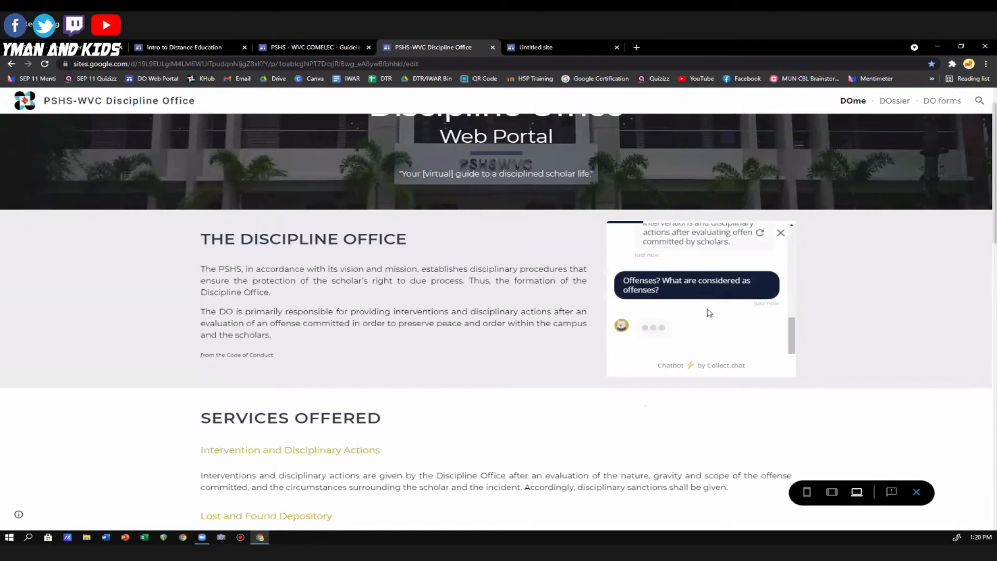
{"action": "scroll", "coordinate": [820, 313], "scroll_direction": "up", "scroll_amount": 2}
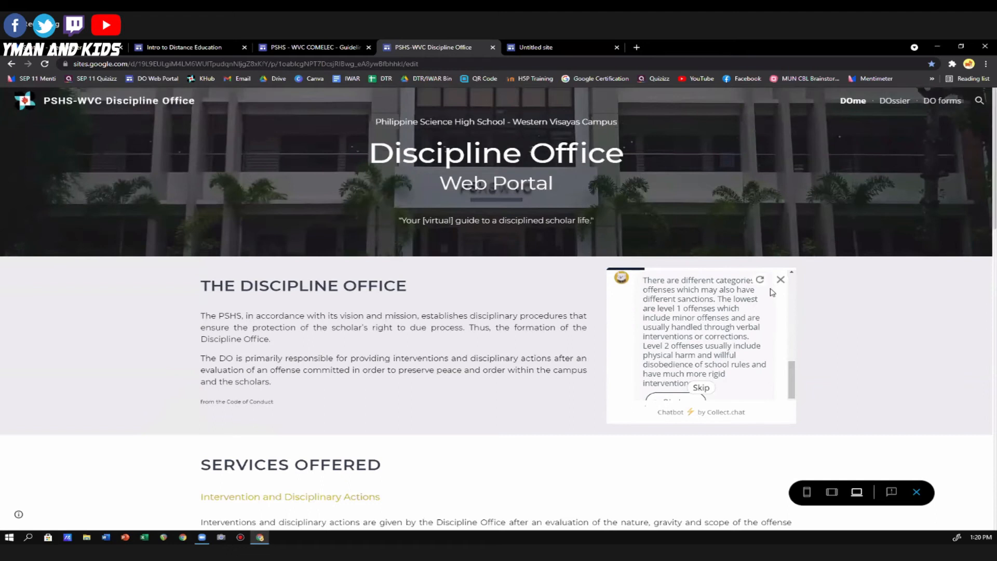
Open the DOssier page and review its Code of Conduct infographics, policy awareness posters, downloadable files and mini game.
{"action": "left_click", "coordinate": [896, 102]}
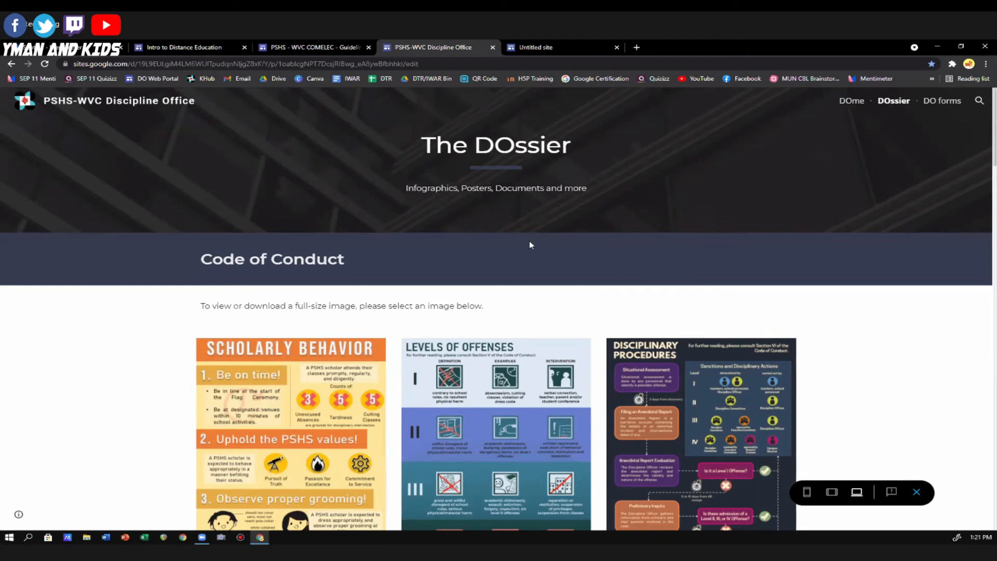
{"action": "scroll", "coordinate": [507, 269], "scroll_direction": "down", "scroll_amount": 7}
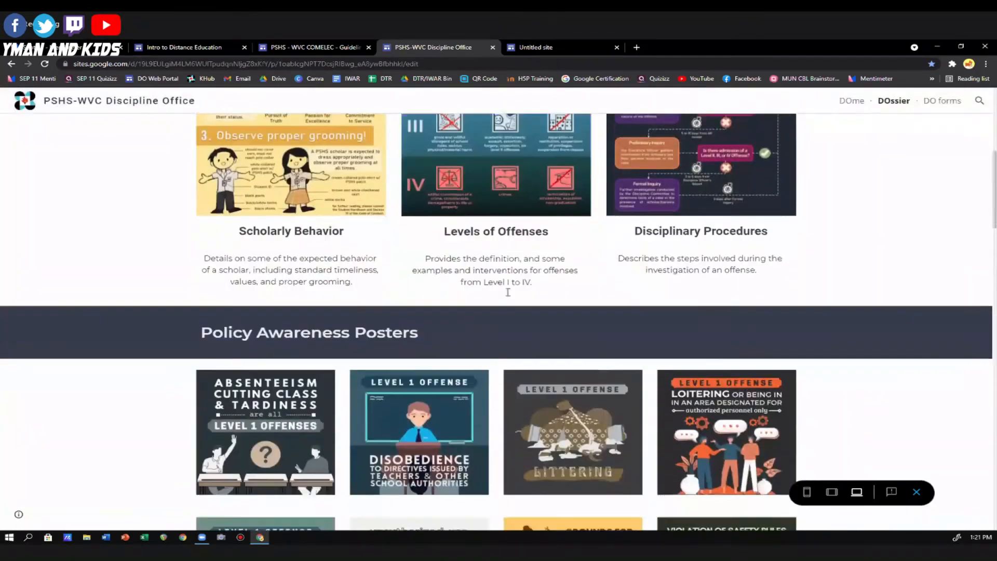
{"action": "scroll", "coordinate": [508, 292], "scroll_direction": "down", "scroll_amount": 8}
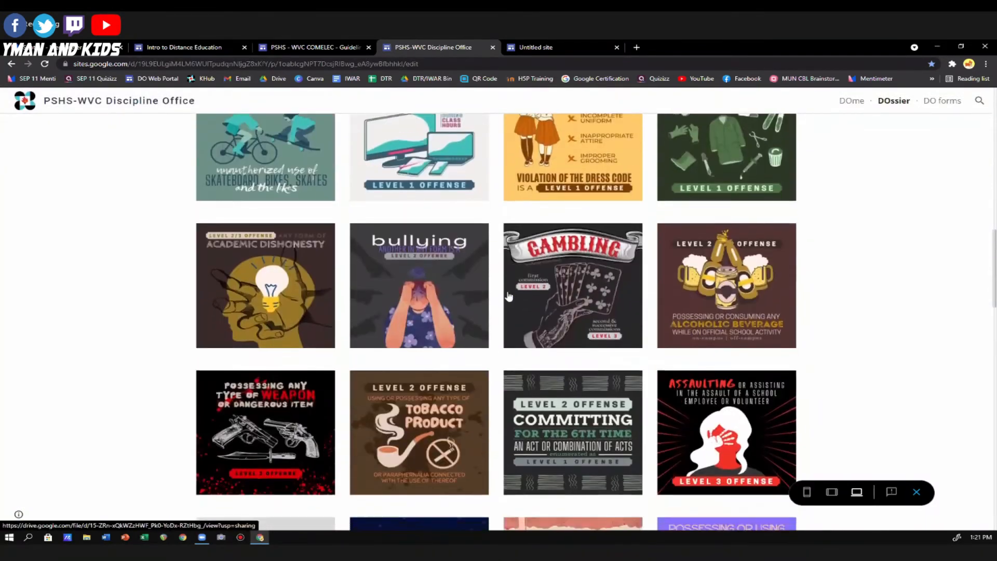
{"action": "scroll", "coordinate": [508, 296], "scroll_direction": "down", "scroll_amount": 8}
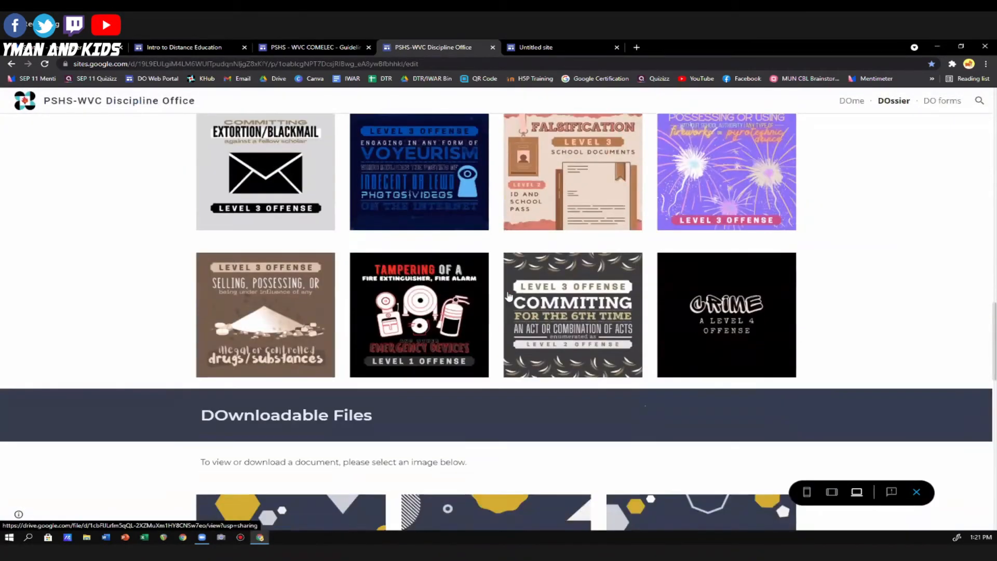
{"action": "scroll", "coordinate": [509, 296], "scroll_direction": "down", "scroll_amount": 5}
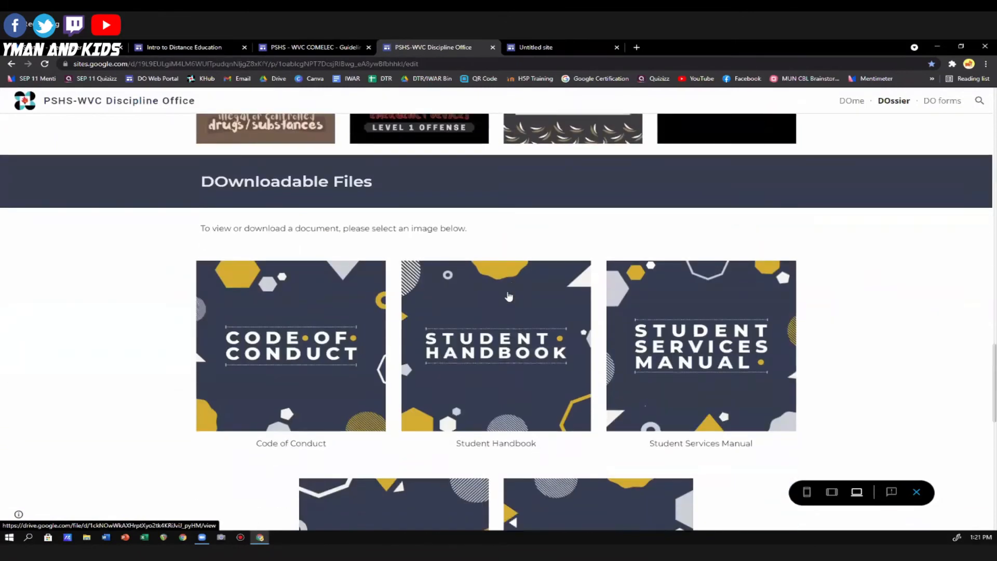
{"action": "scroll", "coordinate": [509, 296], "scroll_direction": "down", "scroll_amount": 3}
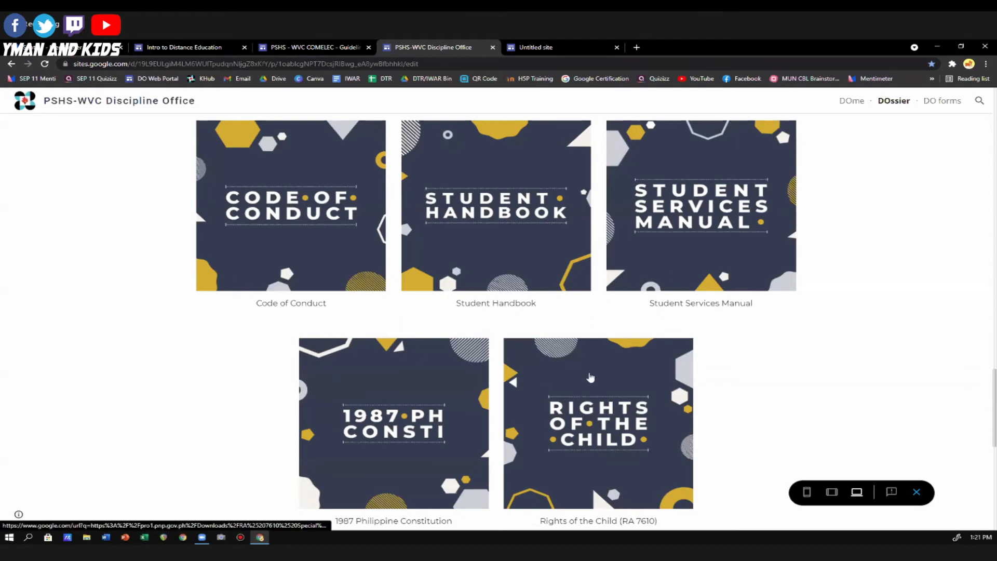
{"action": "scroll", "coordinate": [586, 378], "scroll_direction": "down", "scroll_amount": 9}
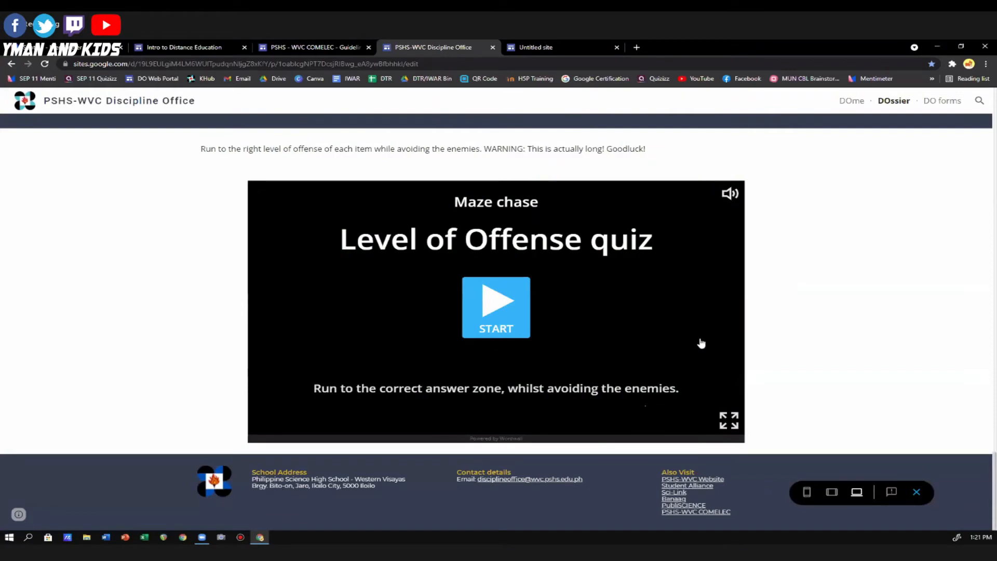
{"action": "scroll", "coordinate": [699, 349], "scroll_direction": "up", "scroll_amount": 15}
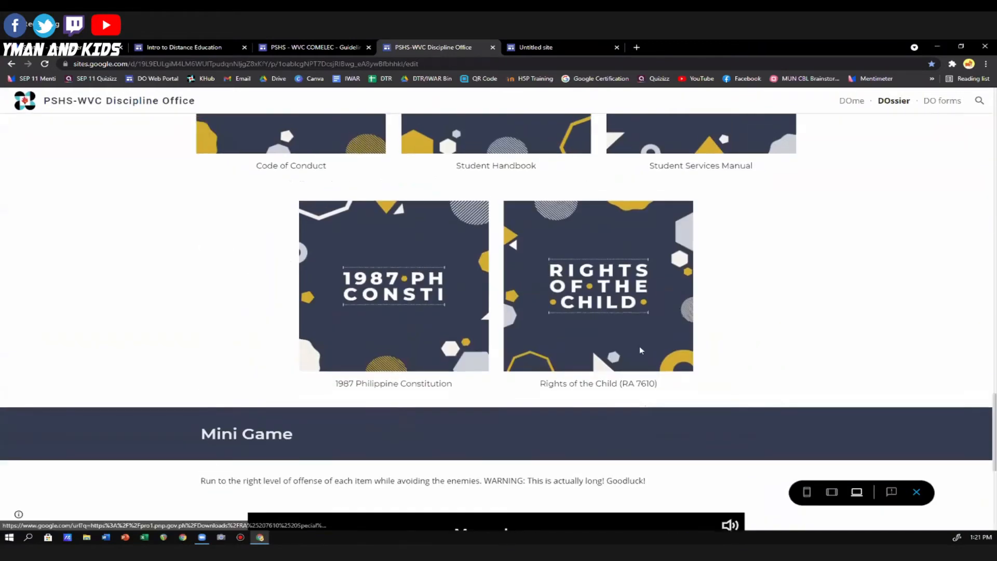
{"action": "scroll", "coordinate": [621, 366], "scroll_direction": "up", "scroll_amount": 10}
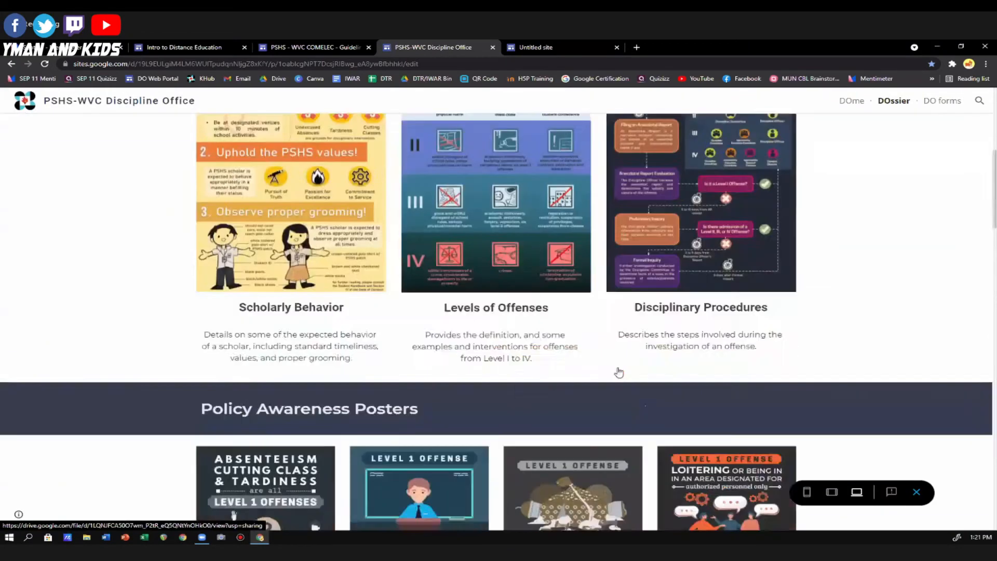
{"action": "scroll", "coordinate": [619, 379], "scroll_direction": "down", "scroll_amount": 4}
{"action": "scroll", "coordinate": [618, 379], "scroll_direction": "down", "scroll_amount": 20}
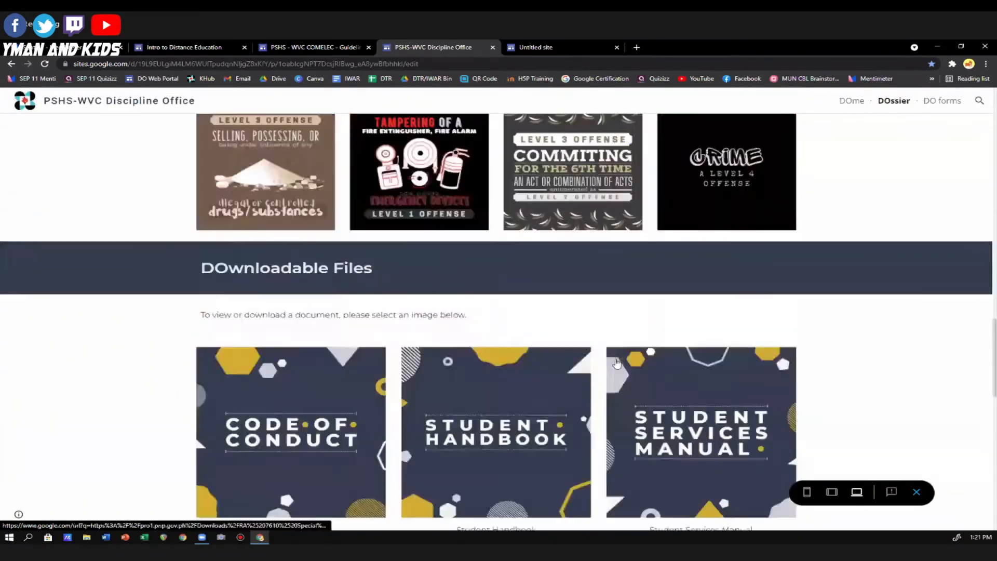
Start the Level of Offense maze chase quiz and steer the character into answer zone 3 for the Smoking item.
{"action": "left_click", "coordinate": [500, 303]}
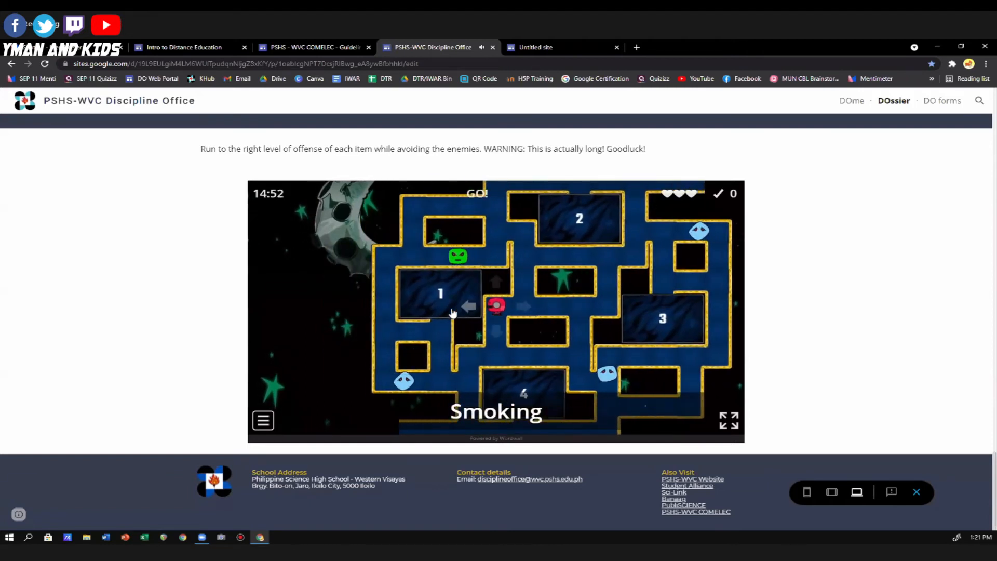
{"action": "left_click", "coordinate": [492, 339]}
{"action": "left_click", "coordinate": [497, 264]}
{"action": "left_click", "coordinate": [537, 304]}
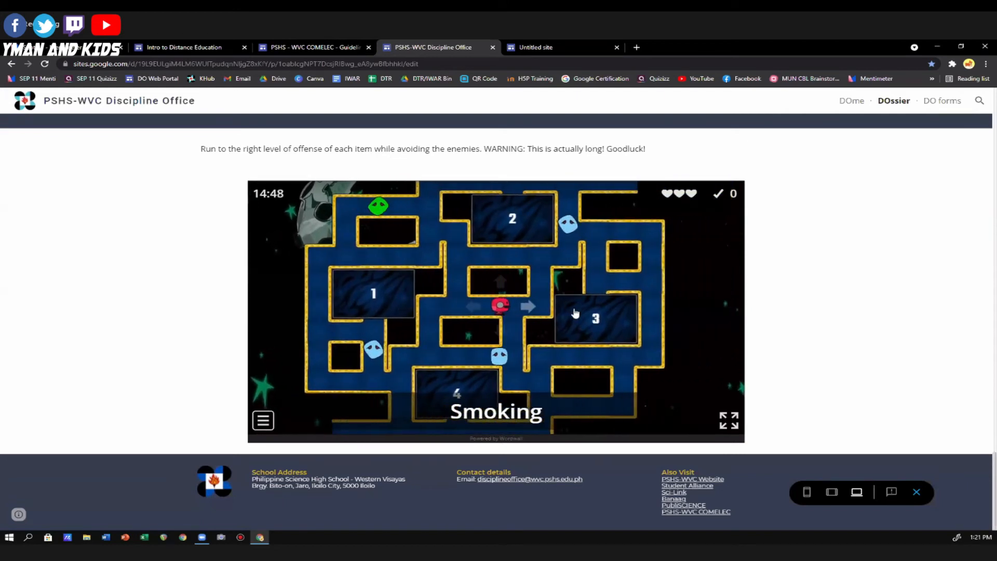
{"action": "left_click", "coordinate": [502, 272]}
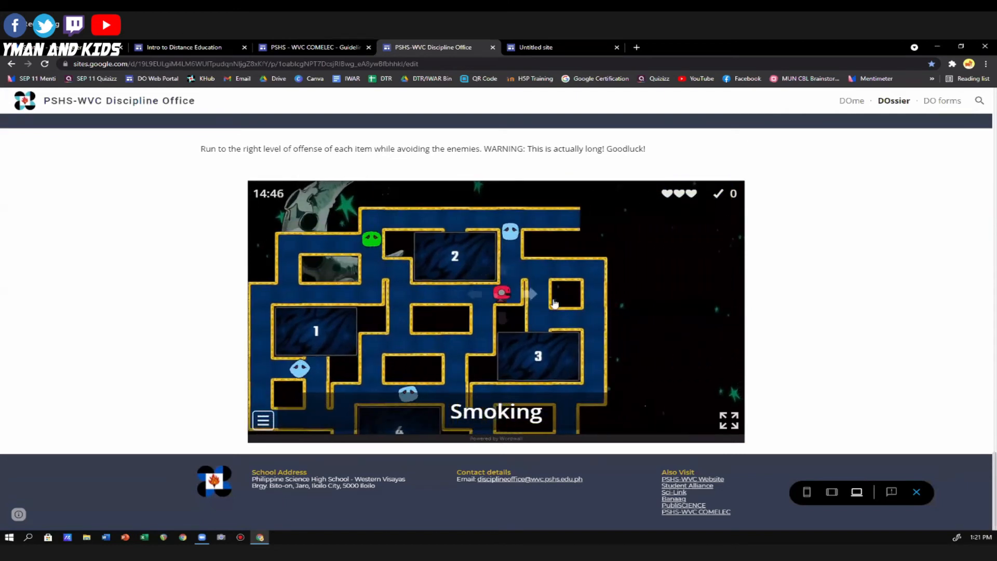
{"action": "left_click", "coordinate": [535, 269]}
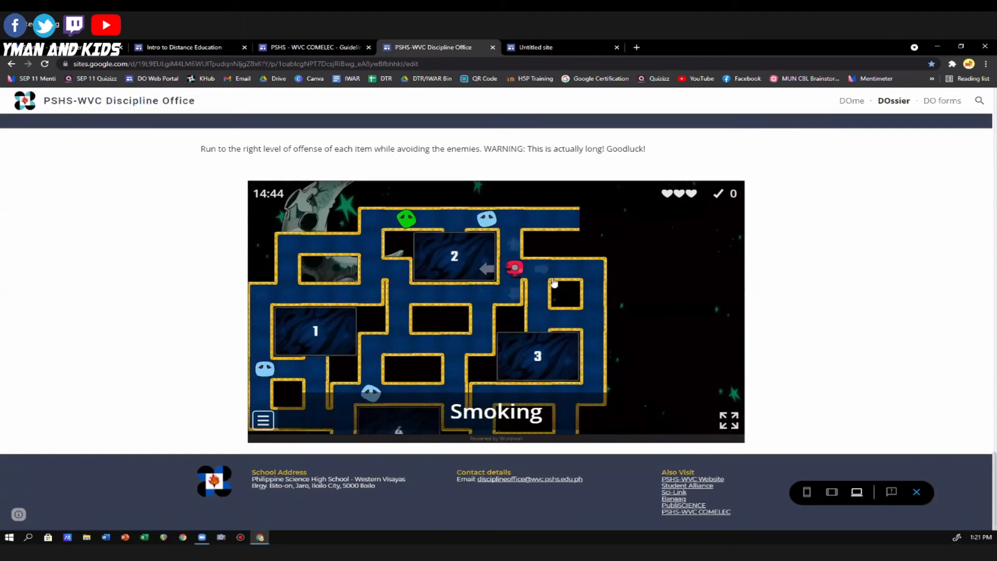
{"action": "left_click", "coordinate": [540, 309]}
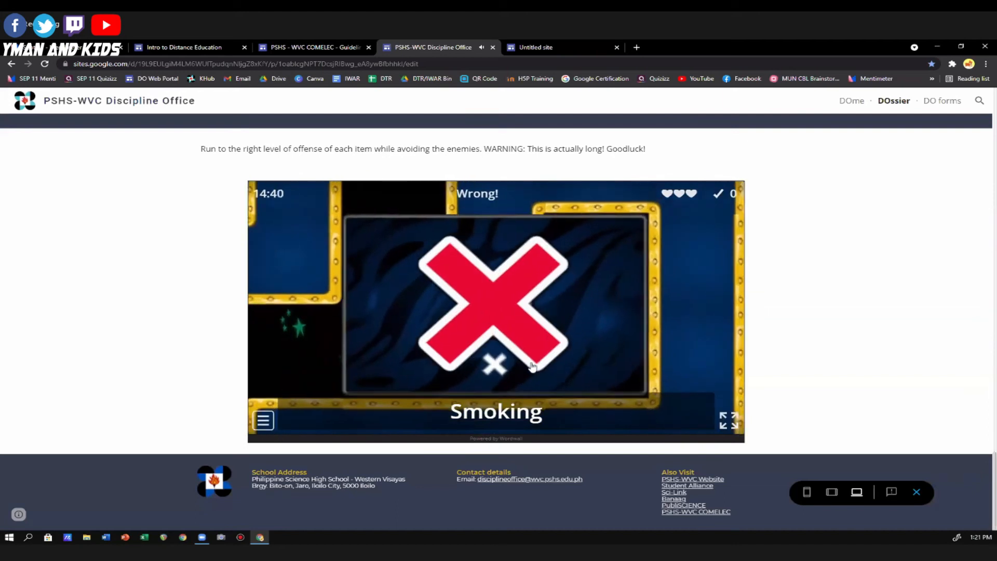
{"action": "left_click_drag", "start_coordinate": [480, 335], "coordinate": [530, 371]}
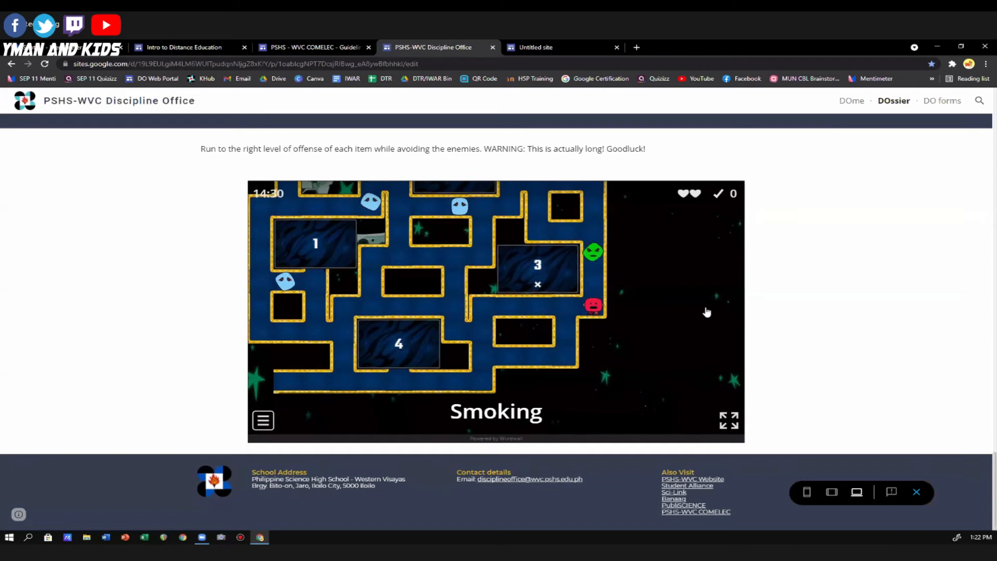
Open the DO forms page and examine the filing instructions and the available report, claim and request forms.
{"action": "scroll", "coordinate": [704, 314], "scroll_direction": "up", "scroll_amount": 1}
{"action": "scroll", "coordinate": [703, 315], "scroll_direction": "up", "scroll_amount": 20}
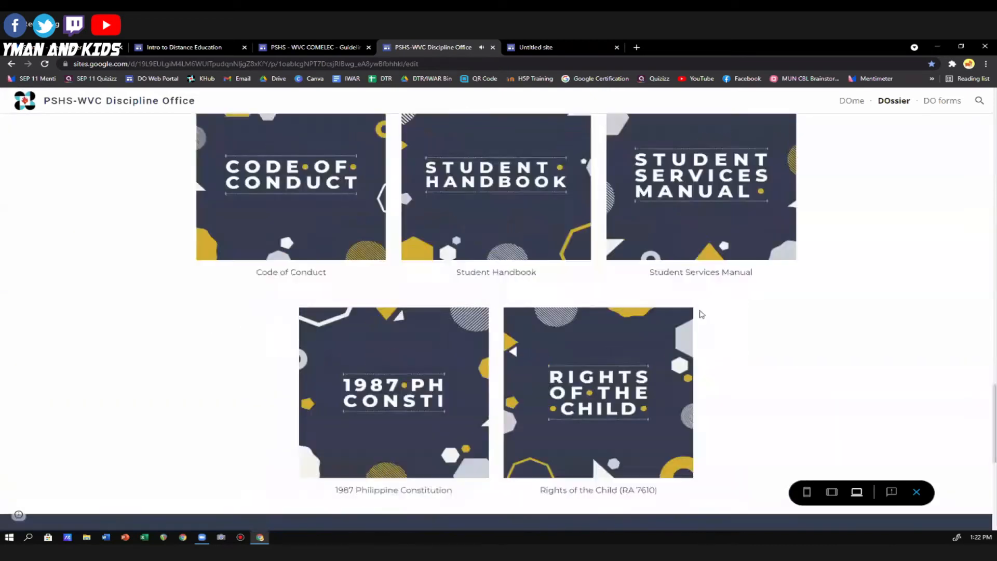
{"action": "scroll", "coordinate": [718, 272], "scroll_direction": "up", "scroll_amount": 3}
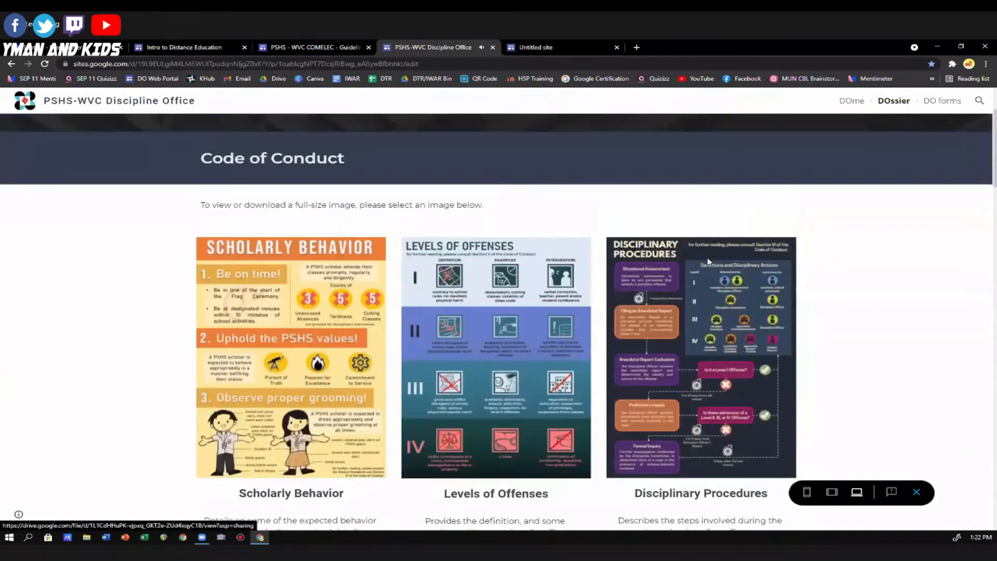
{"action": "left_click", "coordinate": [943, 102]}
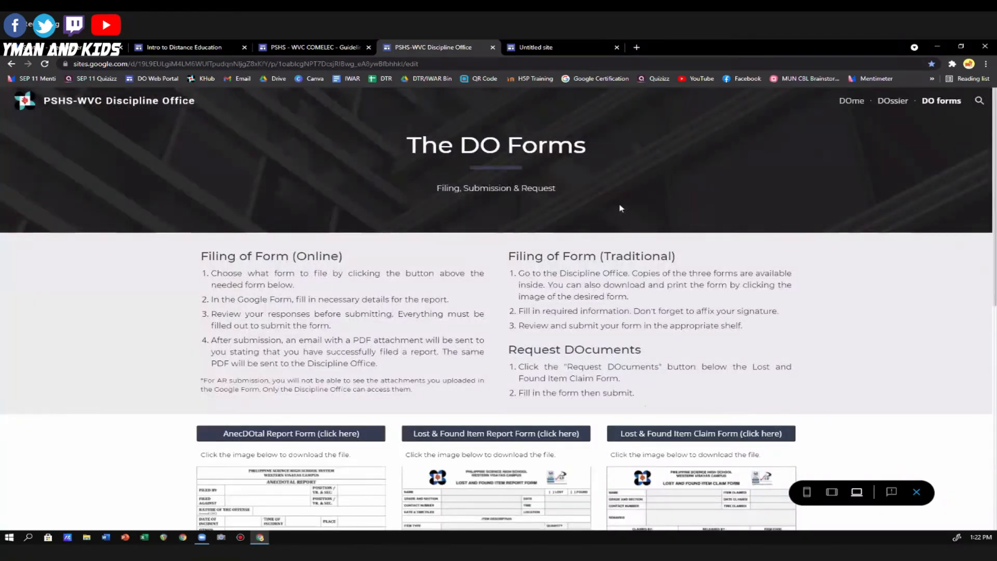
{"action": "scroll", "coordinate": [621, 214], "scroll_direction": "down", "scroll_amount": 3}
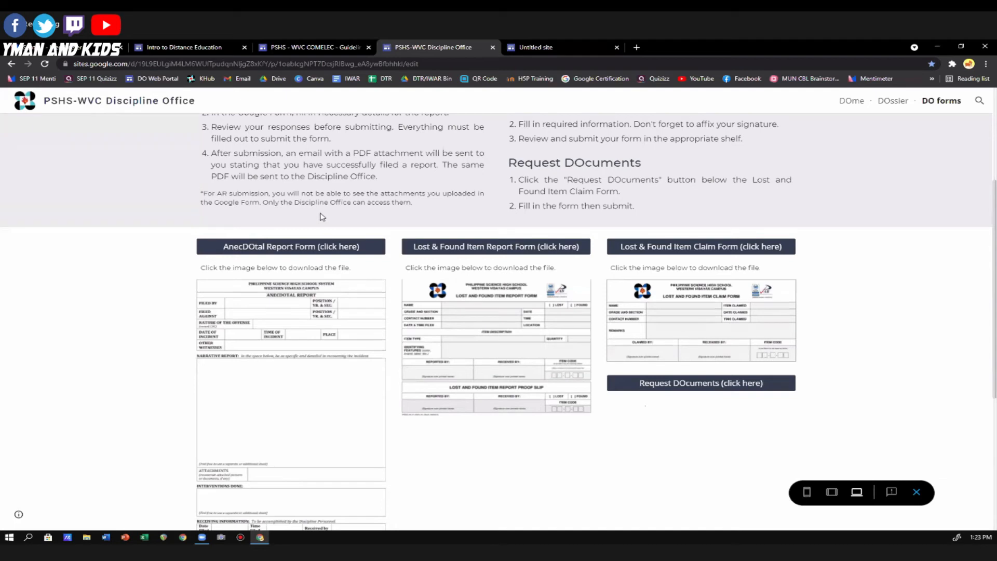
Open the AnecDOtal Report Form, look through its fields and certification statement, and close it to return to the DO forms page.
{"action": "left_click", "coordinate": [306, 250]}
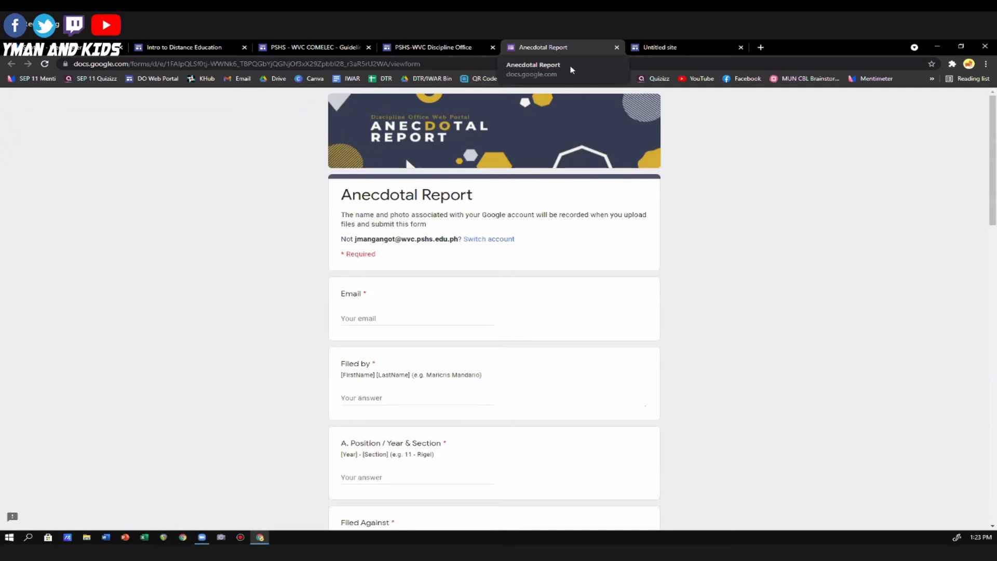
{"action": "scroll", "coordinate": [497, 272], "scroll_direction": "down", "scroll_amount": 20}
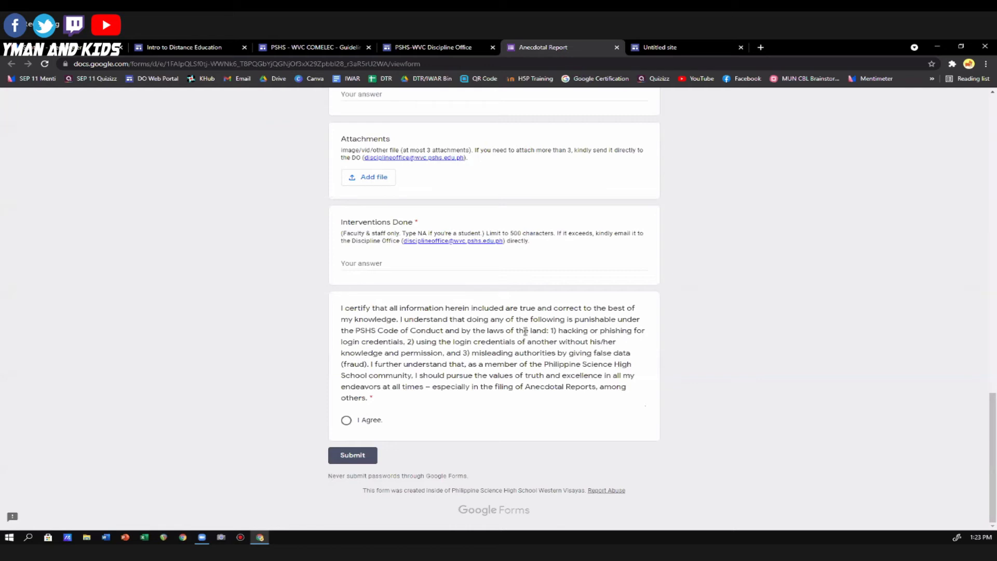
{"action": "scroll", "coordinate": [527, 330], "scroll_direction": "up", "scroll_amount": 20}
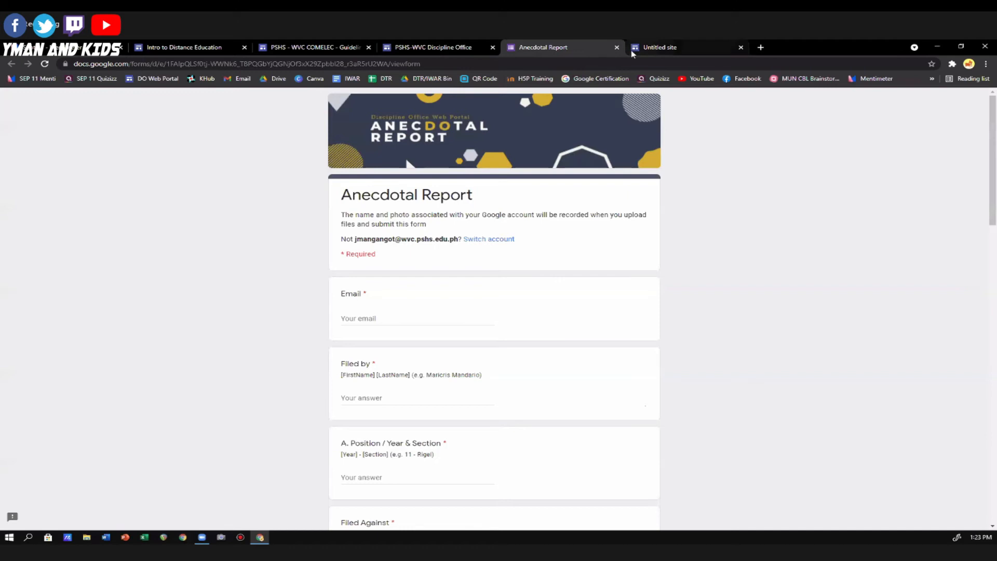
{"action": "left_click", "coordinate": [616, 48]}
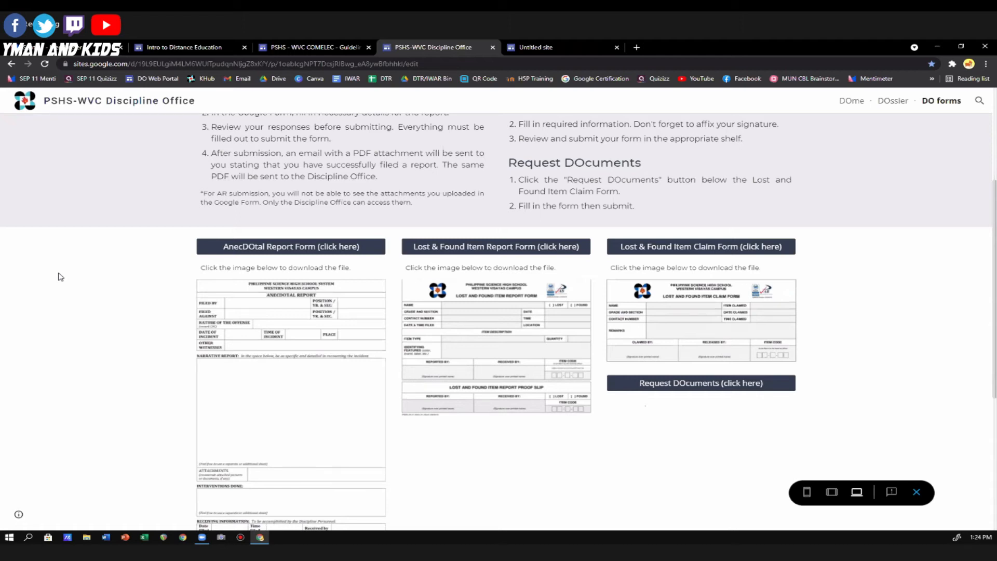
{"action": "scroll", "coordinate": [656, 334], "scroll_direction": "up", "scroll_amount": 4}
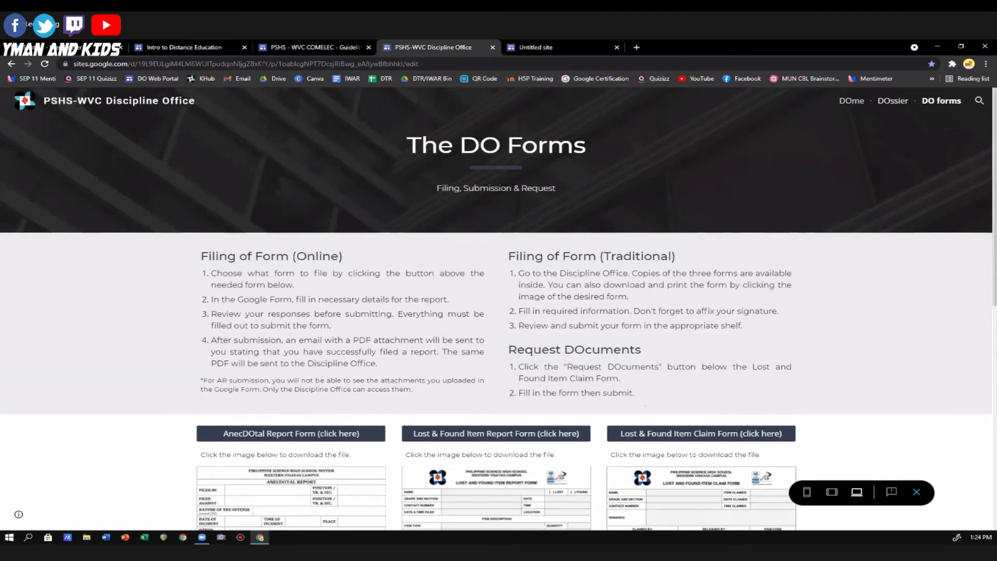
Open a separate browser window and load the personal Gmail inbox from its bookmark.
{"action": "key", "text": "ctrl+shift+n"}
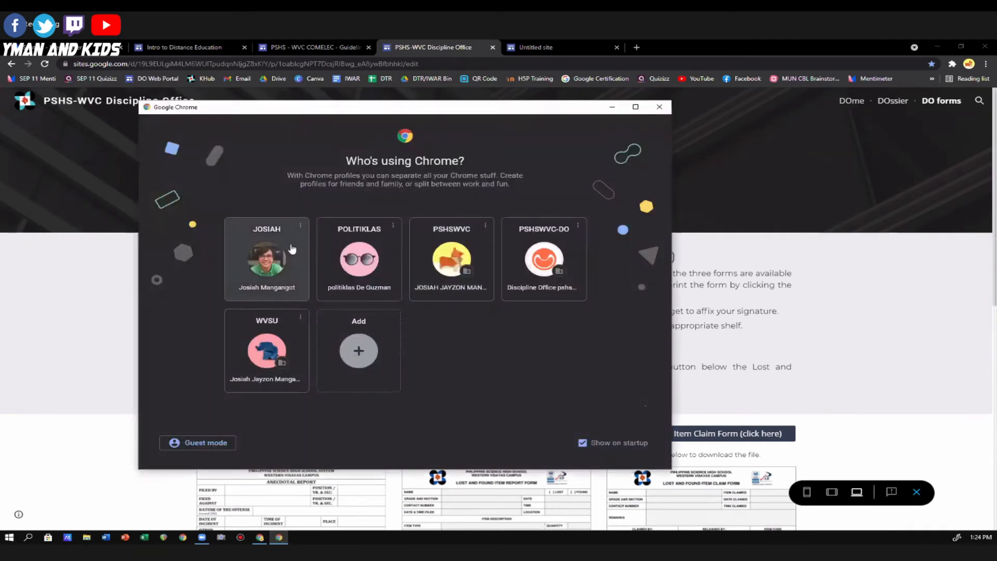
{"action": "left_click", "coordinate": [286, 249]}
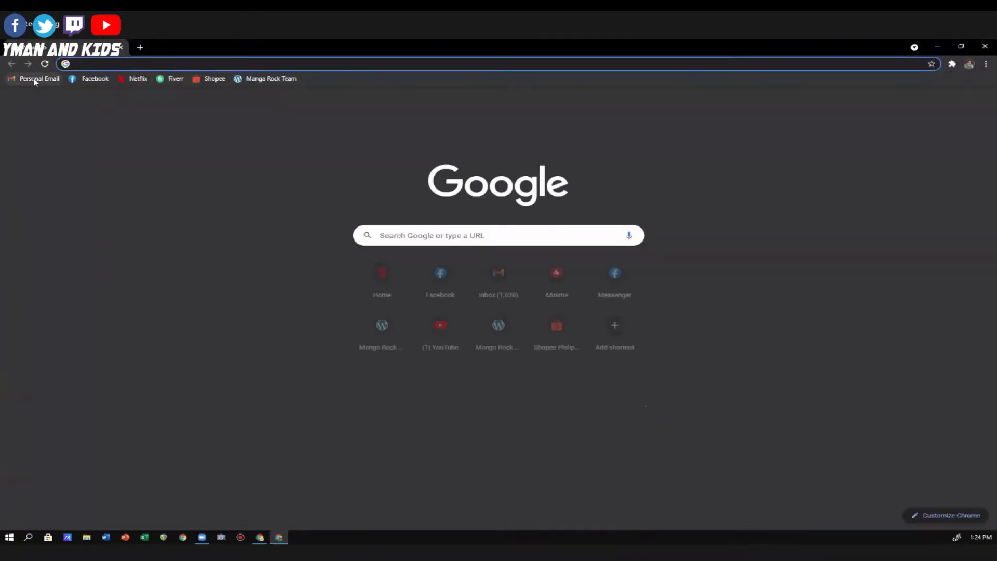
{"action": "left_click", "coordinate": [35, 79]}
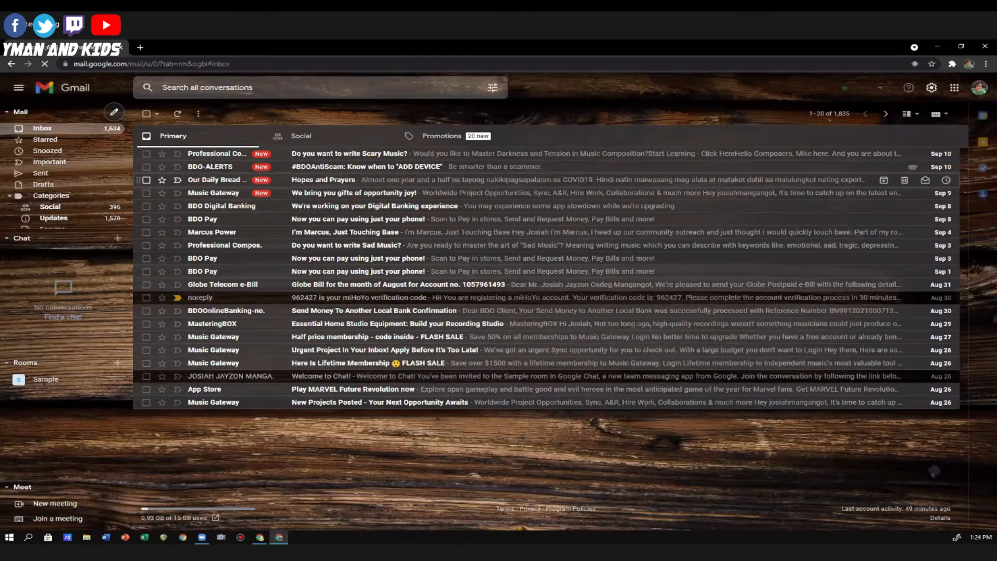
Look through the Google apps list in Gmail and open the More from Google products page.
{"action": "left_click", "coordinate": [954, 89]}
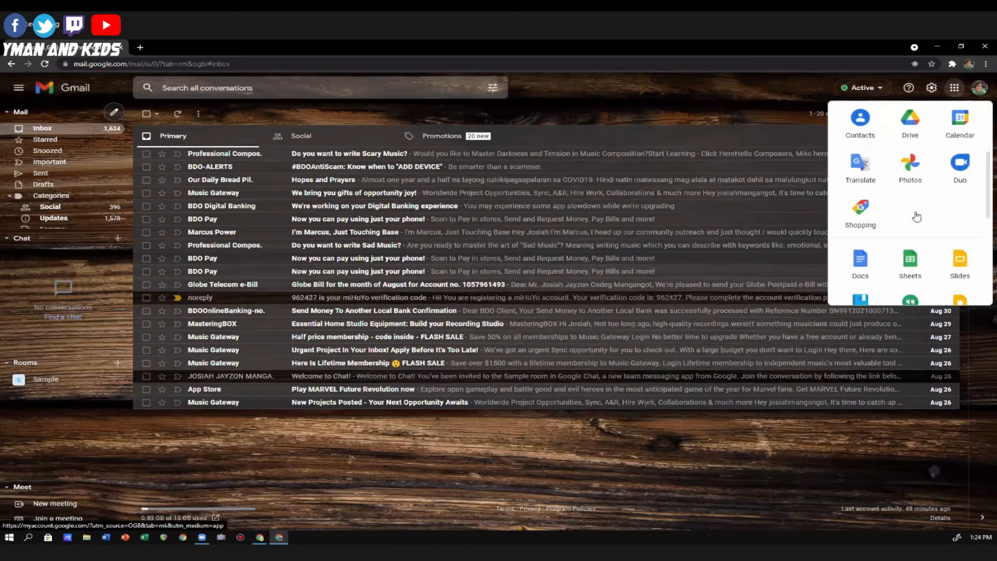
{"action": "scroll", "coordinate": [917, 216], "scroll_direction": "down", "scroll_amount": 5}
{"action": "scroll", "coordinate": [940, 231], "scroll_direction": "up", "scroll_amount": 5}
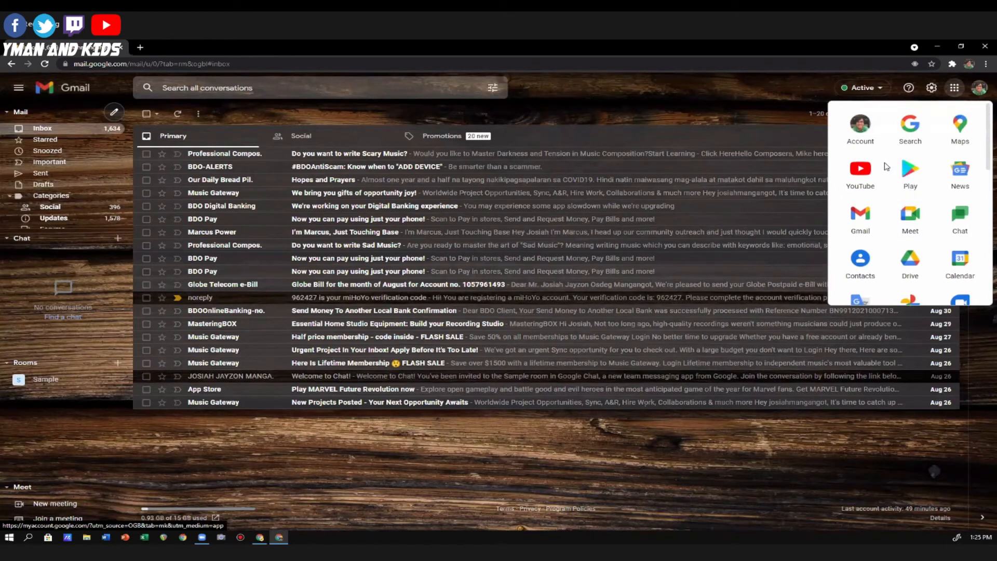
{"action": "scroll", "coordinate": [909, 186], "scroll_direction": "down", "scroll_amount": 1}
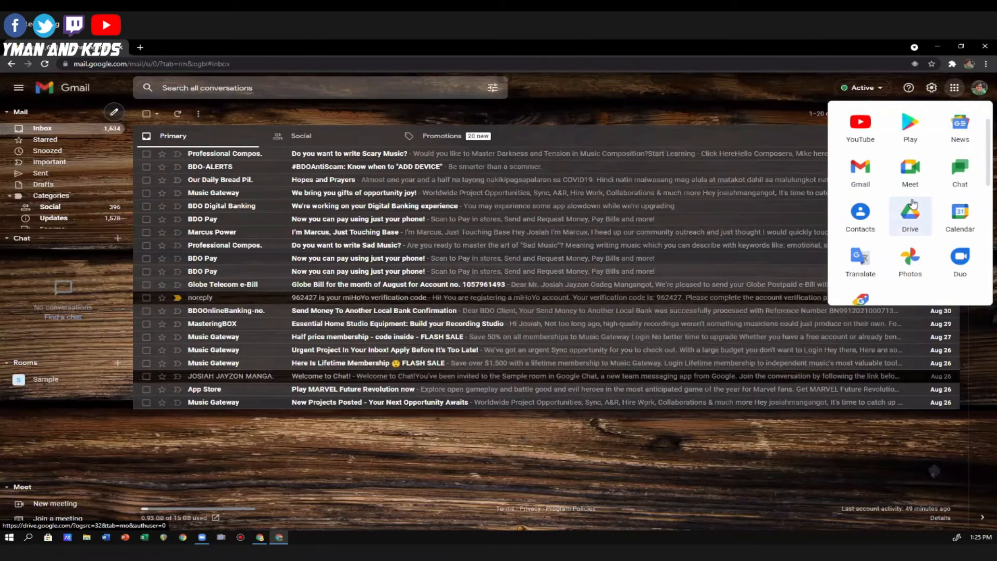
{"action": "scroll", "coordinate": [913, 204], "scroll_direction": "down", "scroll_amount": 5}
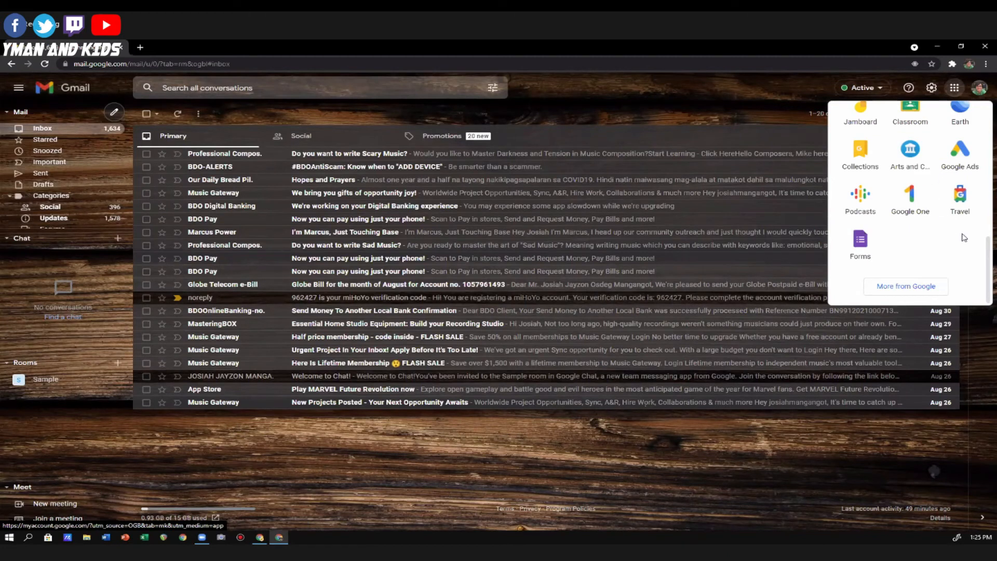
{"action": "left_click", "coordinate": [908, 287]}
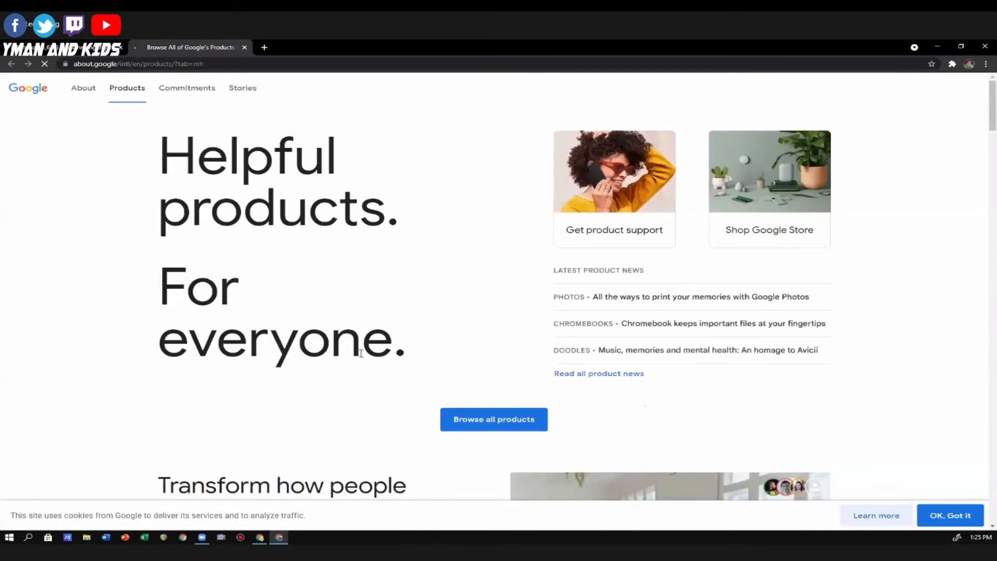
Show all Google products and look through the full product list.
{"action": "left_click", "coordinate": [488, 418]}
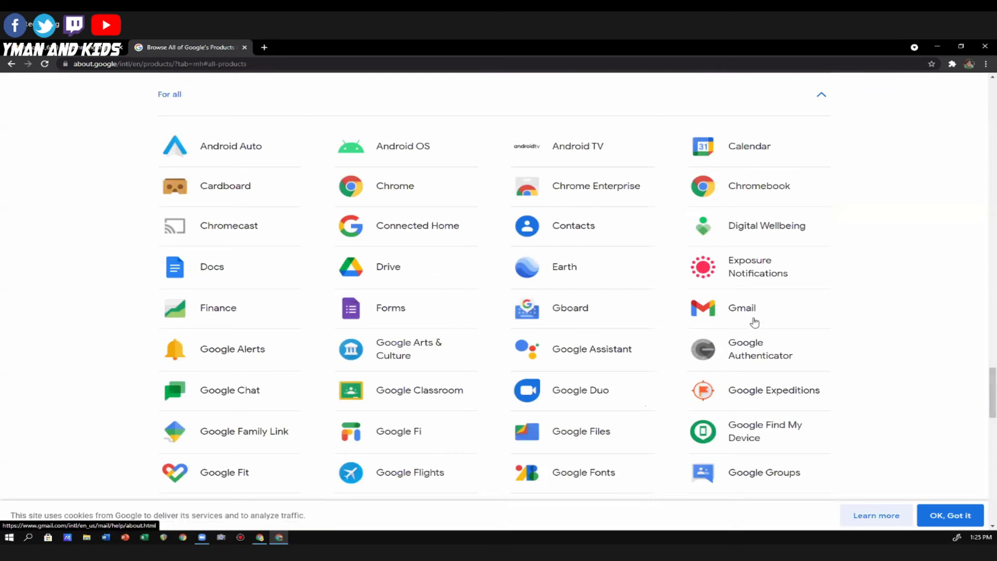
{"action": "scroll", "coordinate": [754, 320], "scroll_direction": "down", "scroll_amount": 1}
{"action": "scroll", "coordinate": [754, 320], "scroll_direction": "down", "scroll_amount": 8}
{"action": "scroll", "coordinate": [723, 307], "scroll_direction": "up", "scroll_amount": 2}
{"action": "scroll", "coordinate": [714, 312], "scroll_direction": "up", "scroll_amount": 10}
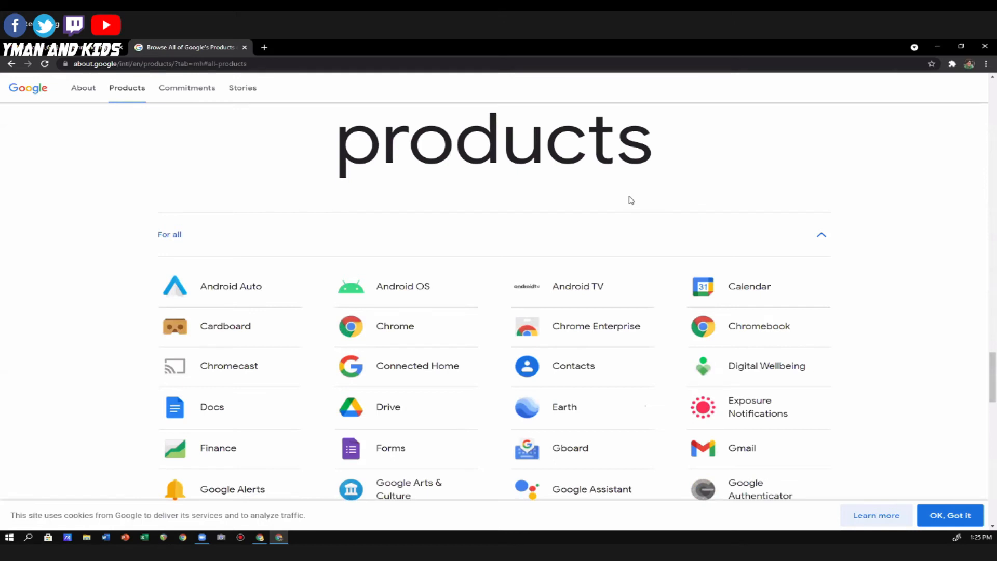
Look through the full Google products list and open Sites from it.
{"action": "scroll", "coordinate": [655, 236], "scroll_direction": "down", "scroll_amount": 6}
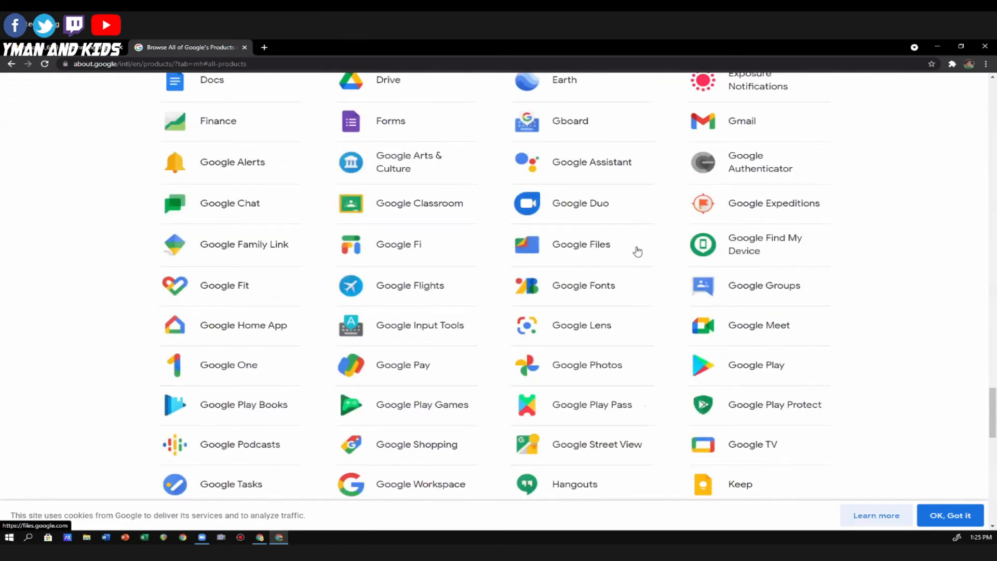
{"action": "scroll", "coordinate": [638, 253], "scroll_direction": "down", "scroll_amount": 5}
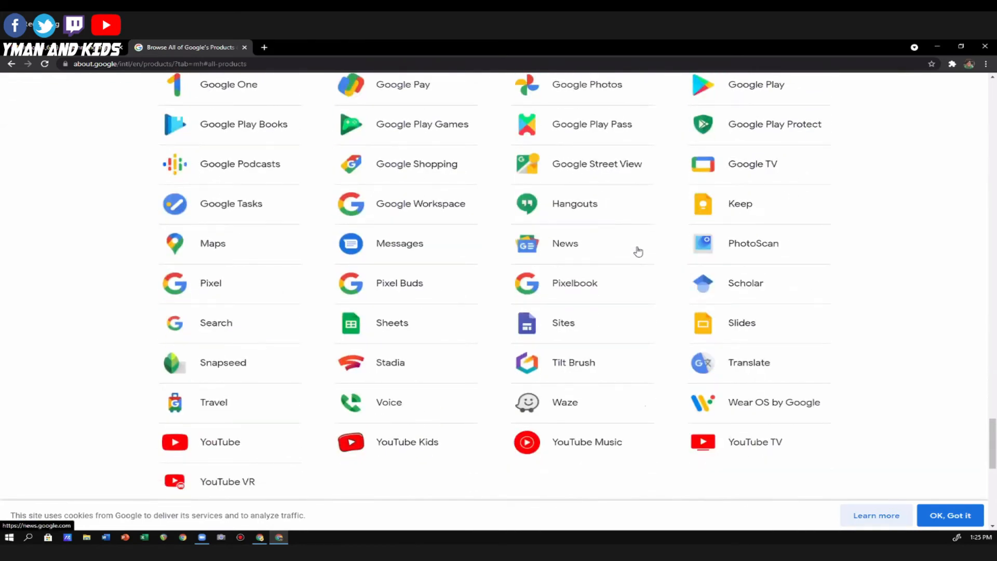
{"action": "scroll", "coordinate": [638, 253], "scroll_direction": "down", "scroll_amount": 5}
{"action": "scroll", "coordinate": [639, 251], "scroll_direction": "down", "scroll_amount": 4}
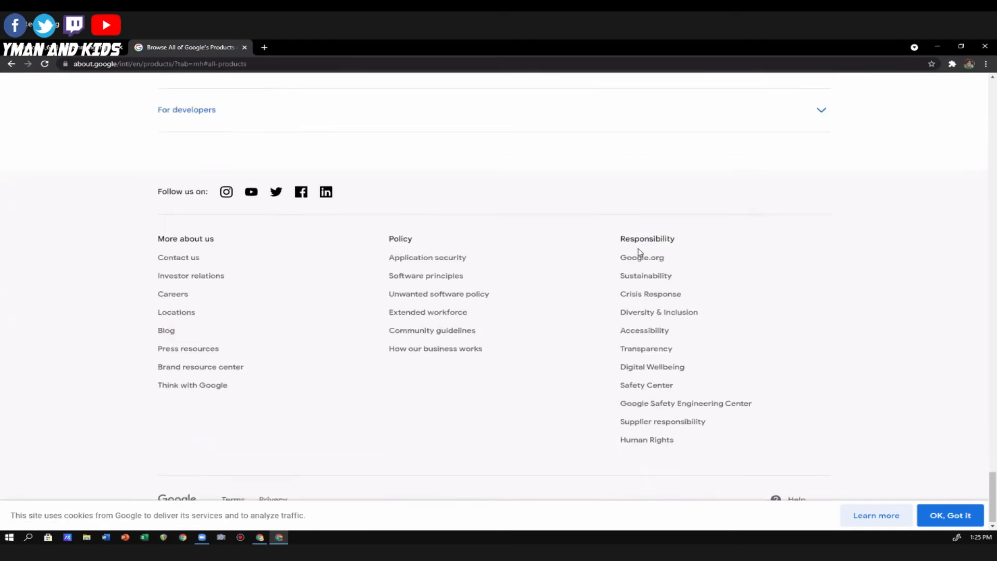
{"action": "scroll", "coordinate": [639, 250], "scroll_direction": "up", "scroll_amount": 7}
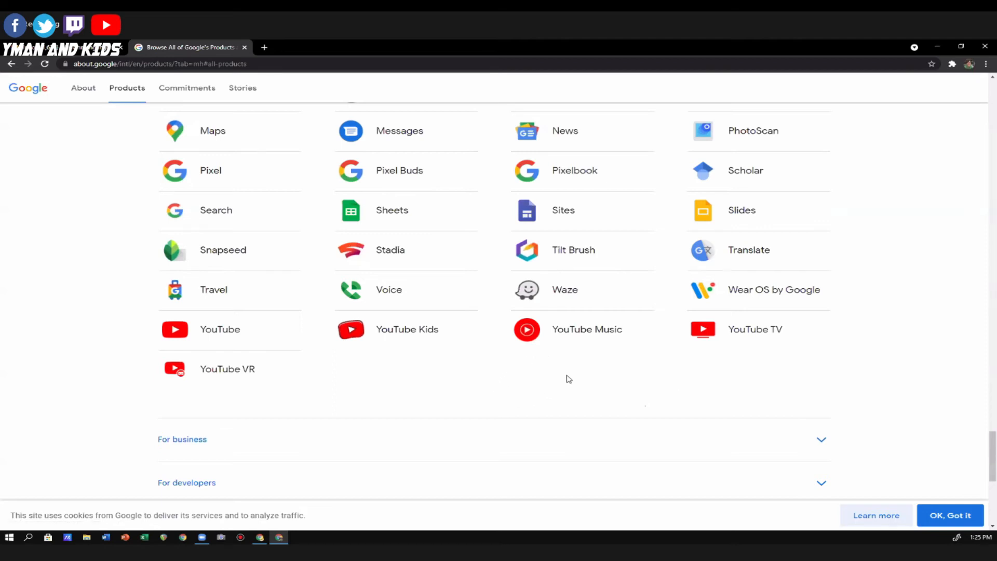
{"action": "scroll", "coordinate": [550, 285], "scroll_direction": "up", "scroll_amount": 7}
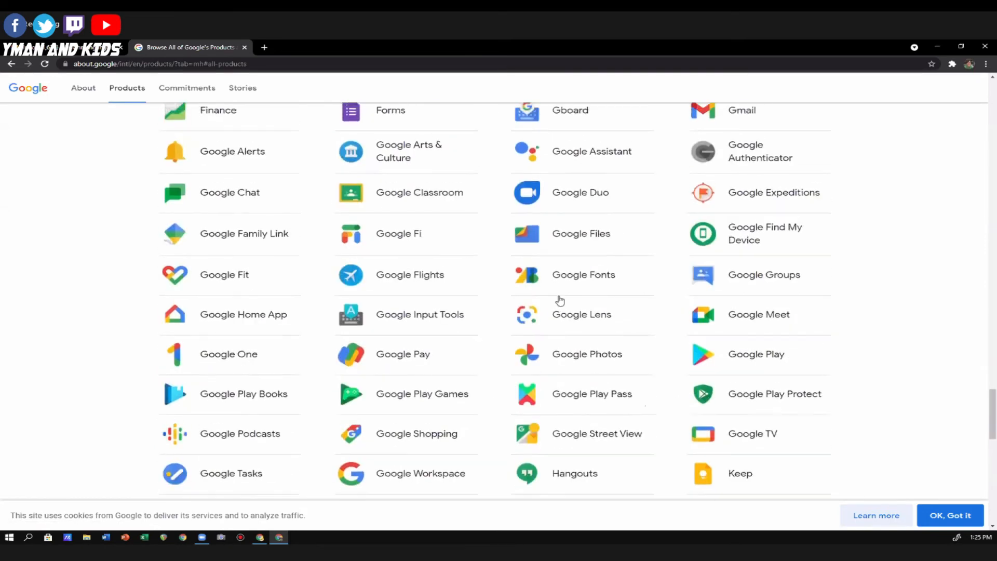
{"action": "scroll", "coordinate": [559, 300], "scroll_direction": "down", "scroll_amount": 4}
{"action": "scroll", "coordinate": [639, 317], "scroll_direction": "down", "scroll_amount": 3}
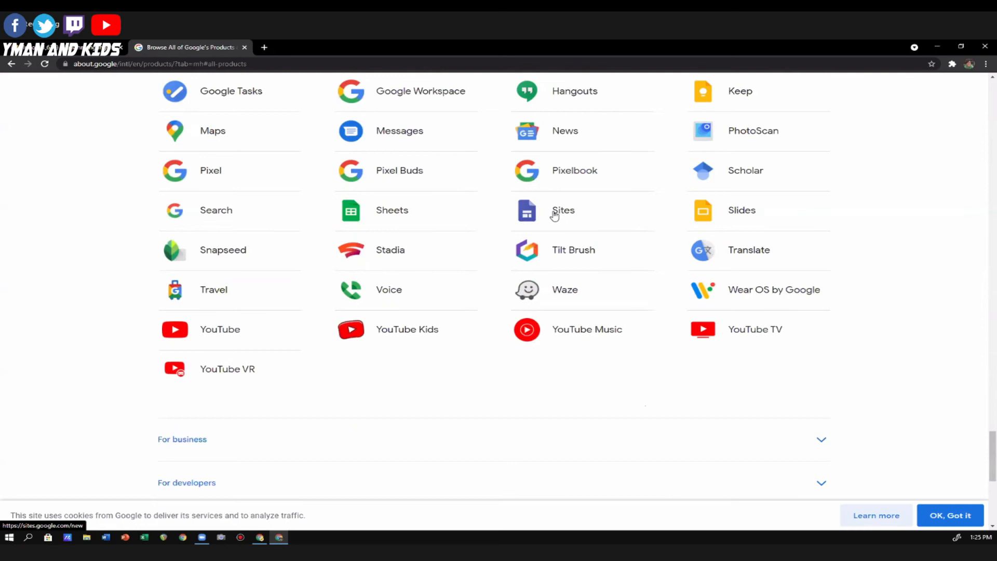
{"action": "left_click", "coordinate": [533, 213]}
{"action": "left_click", "coordinate": [564, 212]}
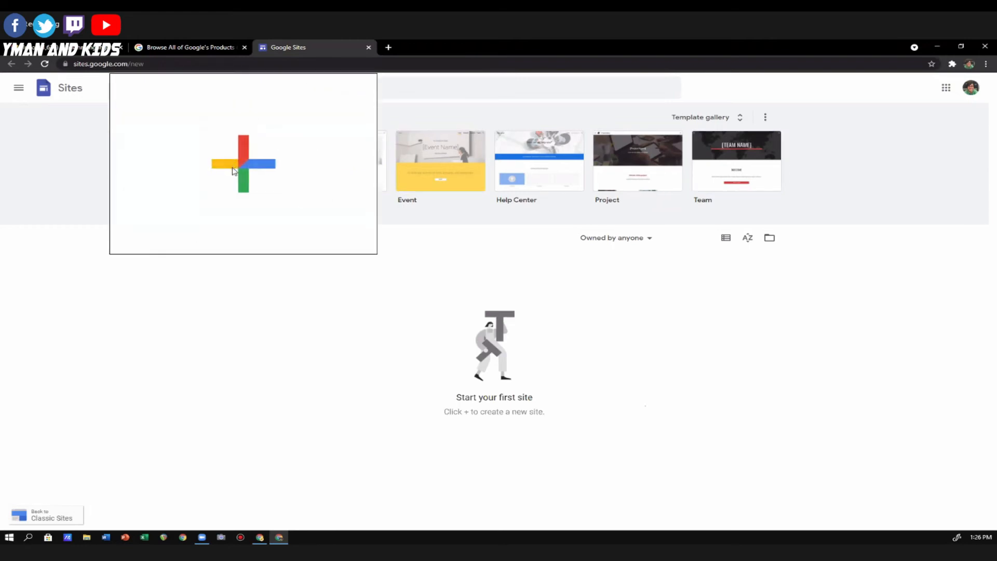
Create a blank site, dismissing the Add content tour, and close the personal account's browser window.
{"action": "mouse_move", "coordinate": [240, 178]}
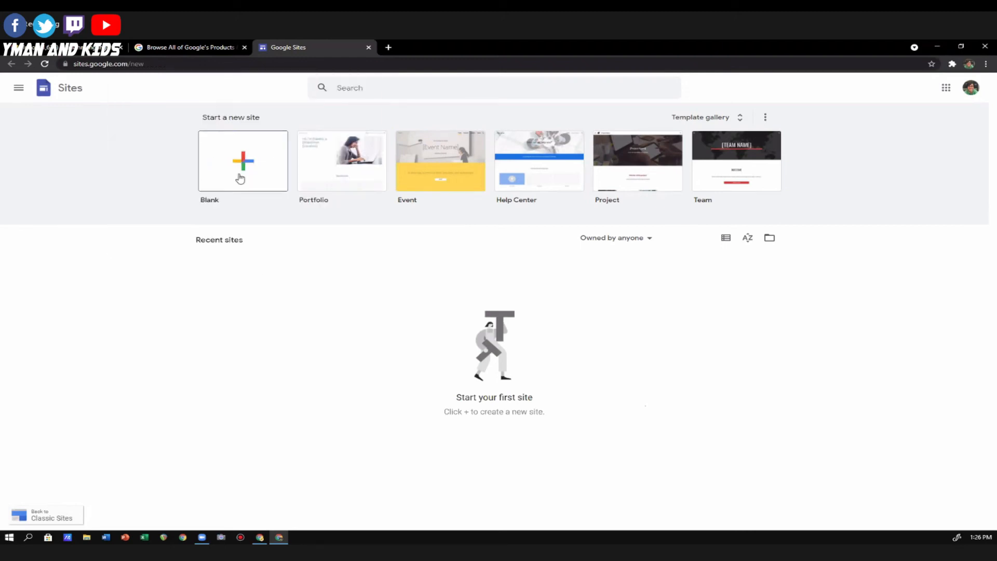
{"action": "left_click", "coordinate": [246, 161]}
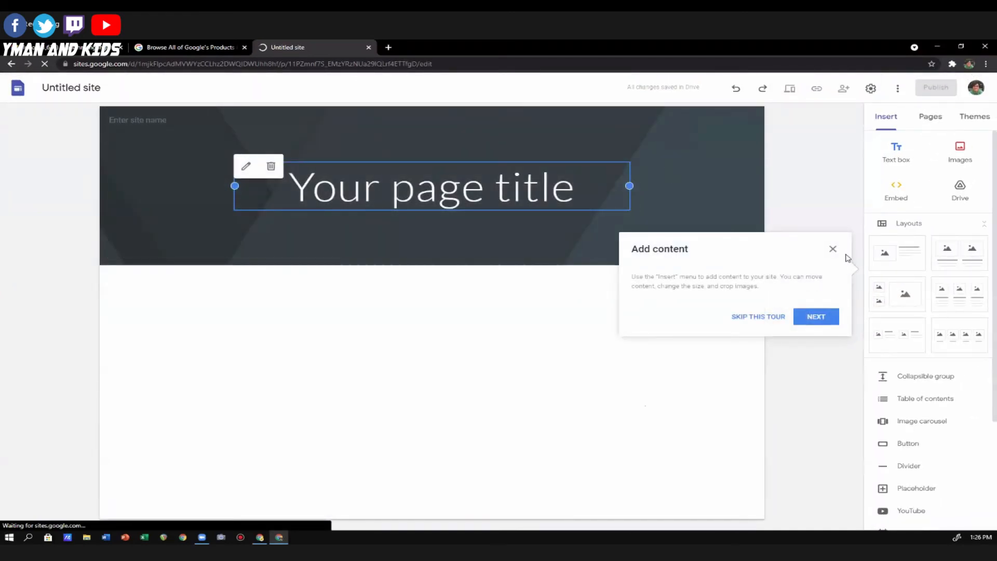
{"action": "left_click", "coordinate": [832, 250]}
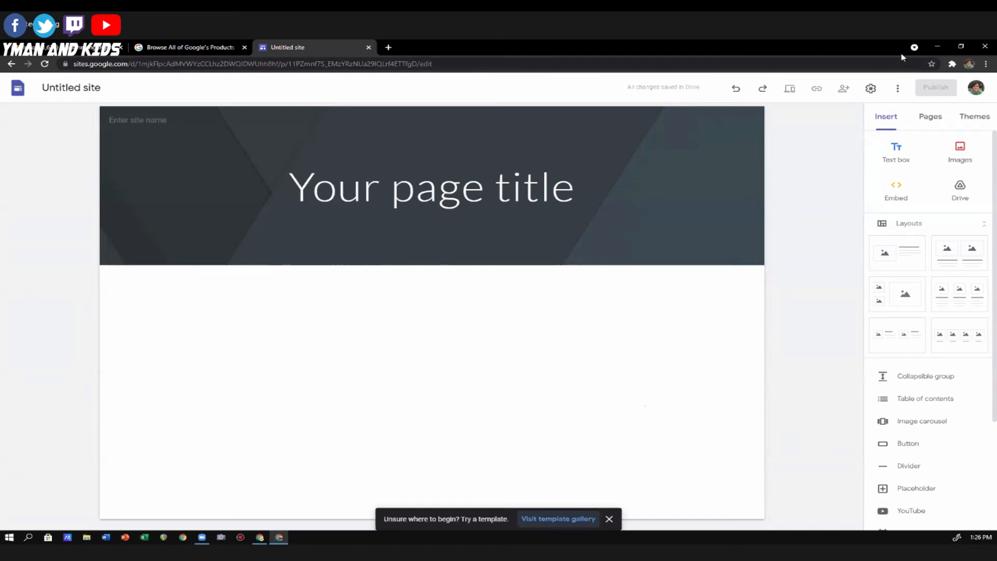
{"action": "left_click", "coordinate": [983, 49]}
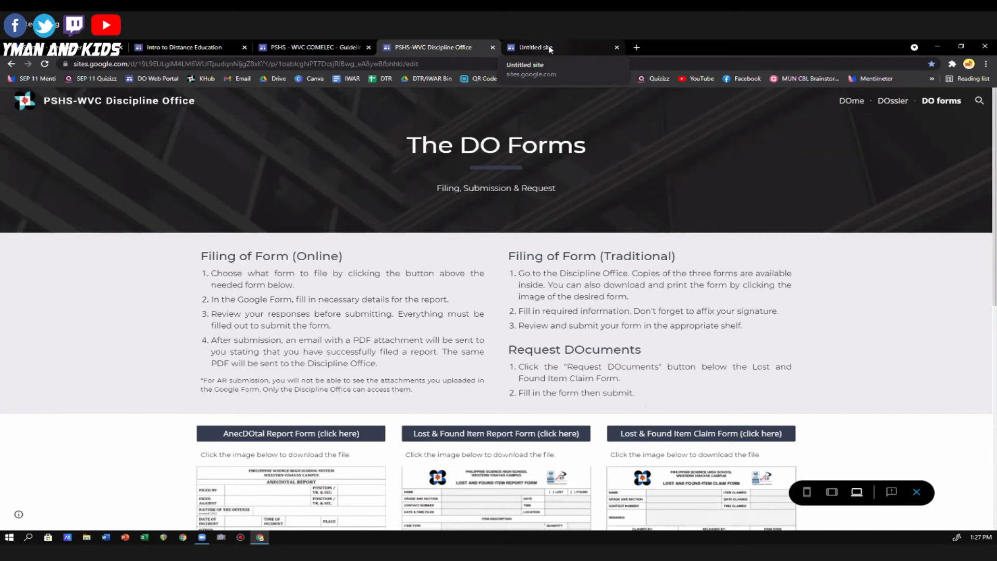
Switch to the Untitled site in the school account and look at its sharing dialog and suggested contacts.
{"action": "left_click", "coordinate": [550, 49]}
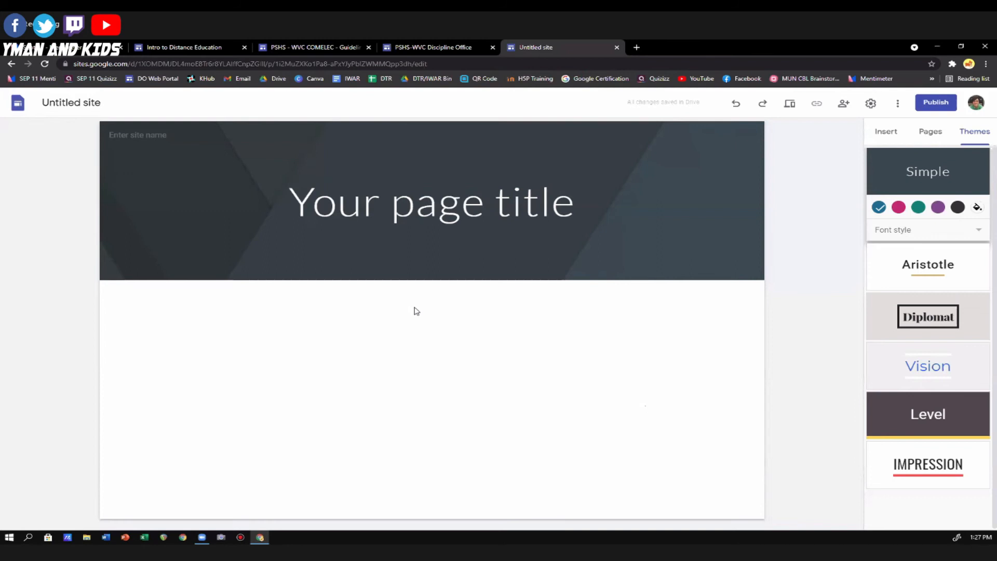
{"action": "left_click", "coordinate": [844, 106]}
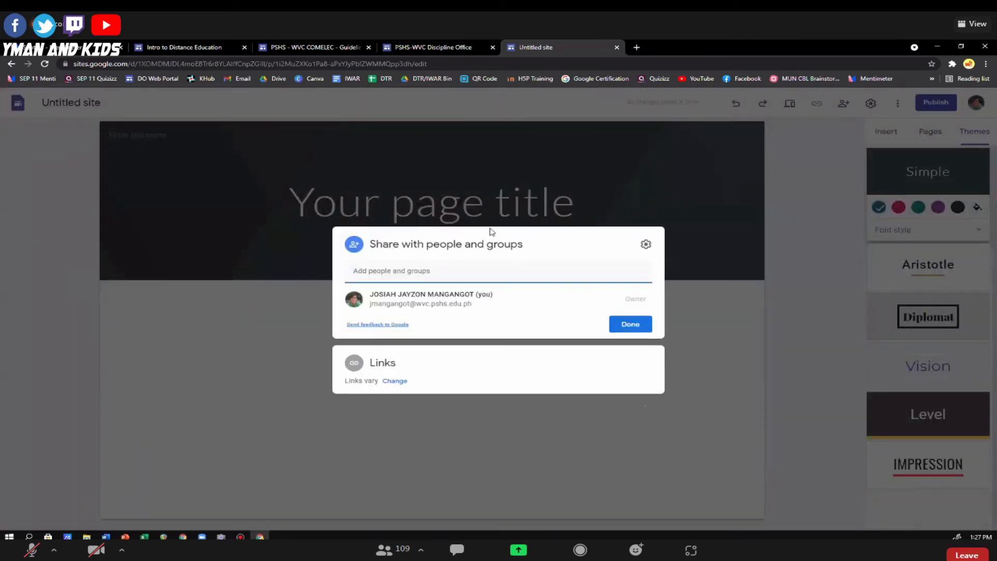
{"action": "left_click", "coordinate": [390, 271]}
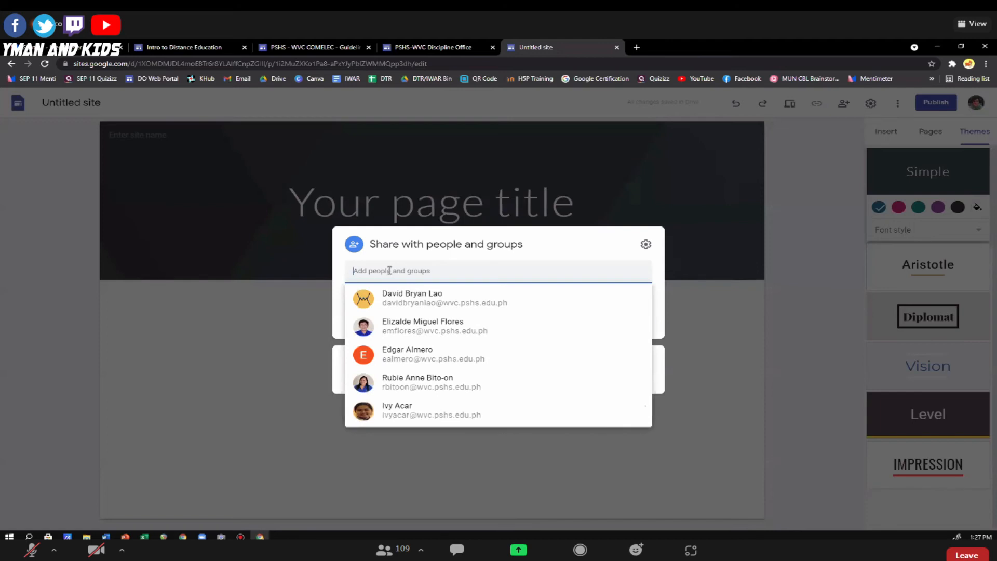
{"action": "left_click", "coordinate": [781, 275]}
{"action": "left_click", "coordinate": [741, 243]}
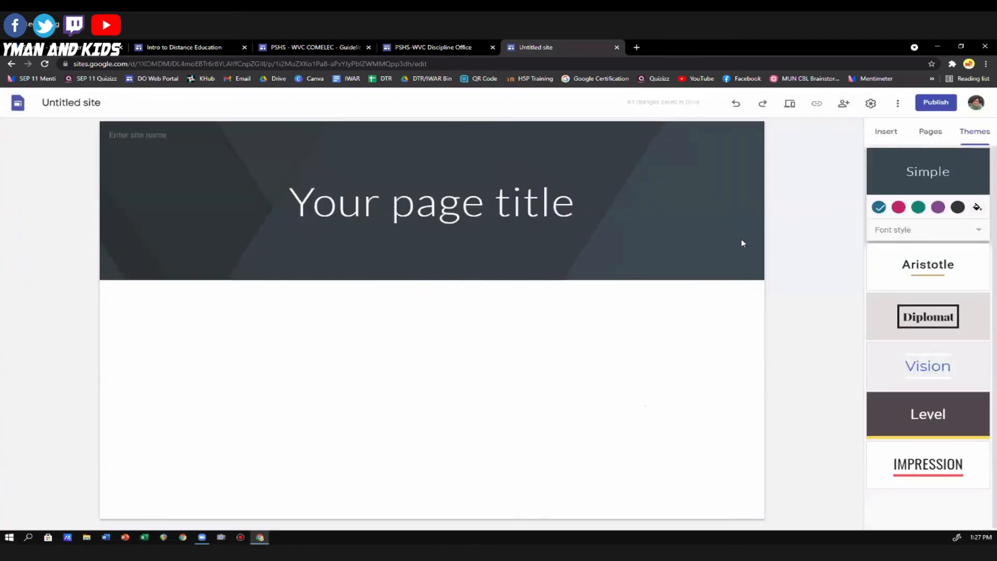
Search for a colleague by first name in the site's sharing settings and add the matching person as Editor.
{"action": "left_click", "coordinate": [846, 106]}
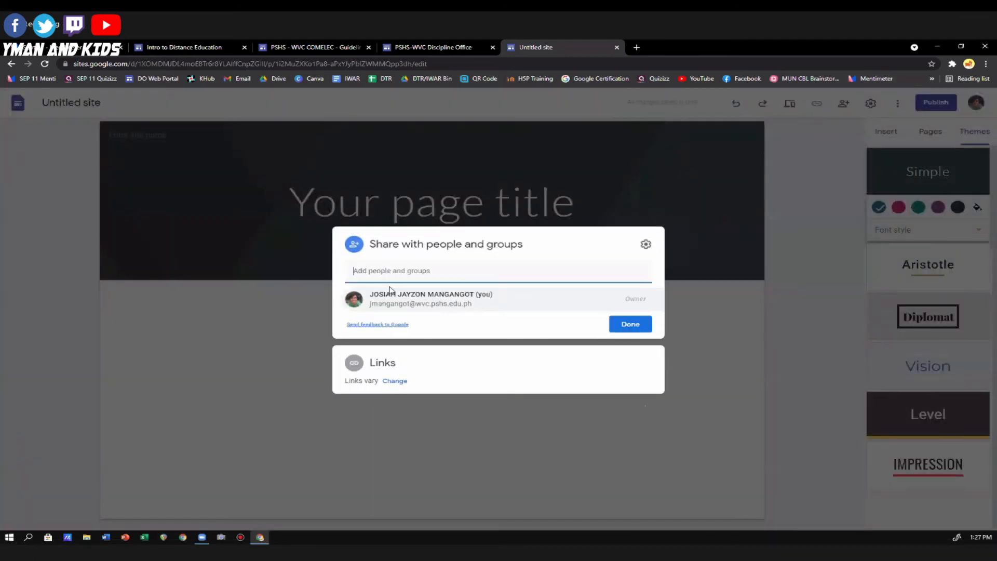
{"action": "type", "text": "charle"}
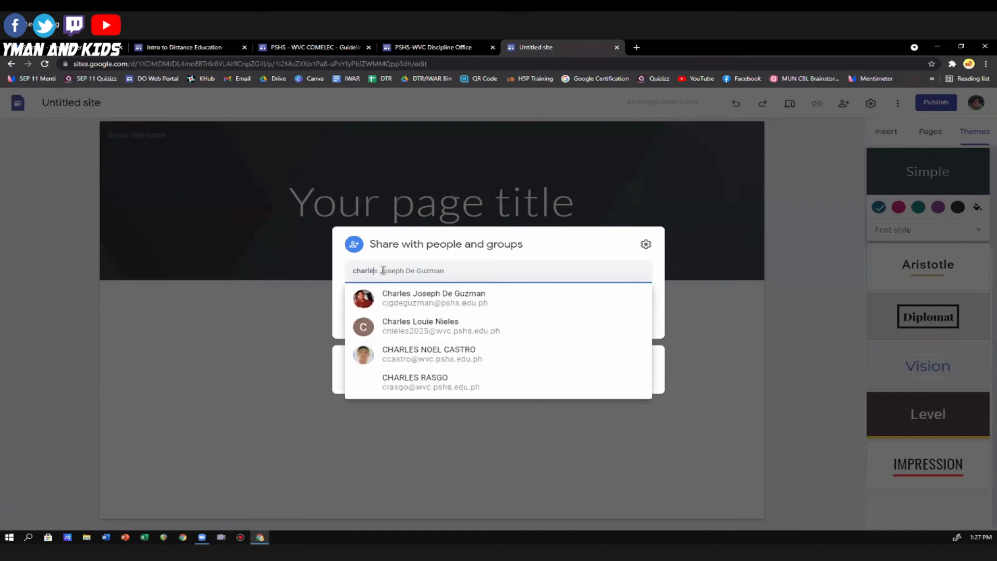
{"action": "mouse_move", "coordinate": [430, 306]}
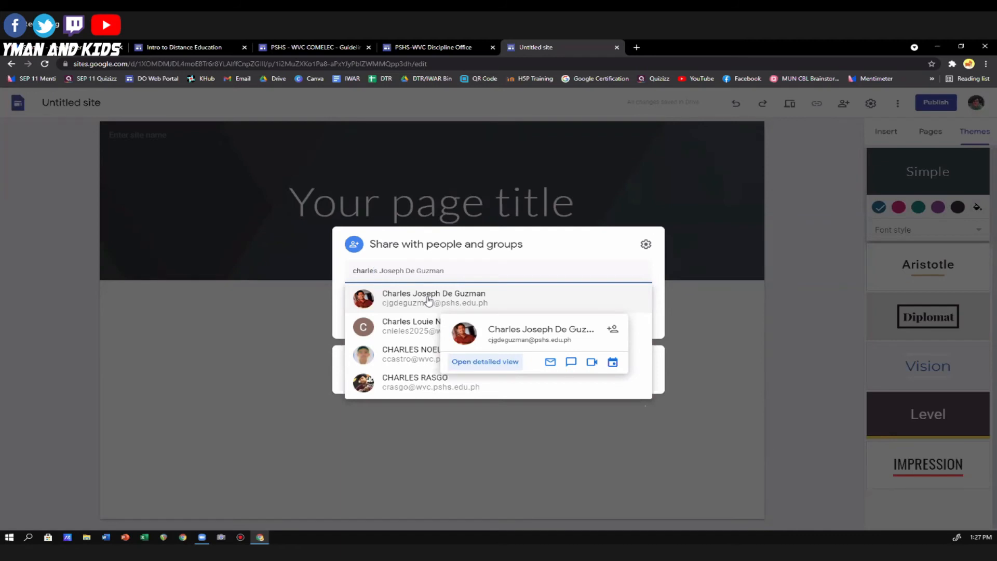
{"action": "left_click", "coordinate": [429, 298]}
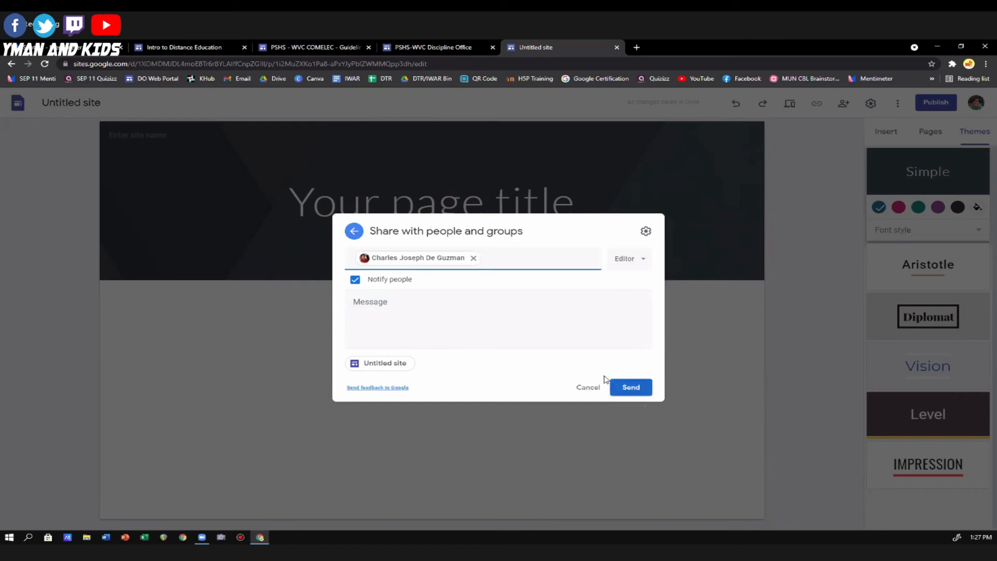
Add the message "Hey sir I am inviting you to collaborate with me." and send the sharing invitation.
{"action": "left_click", "coordinate": [401, 311]}
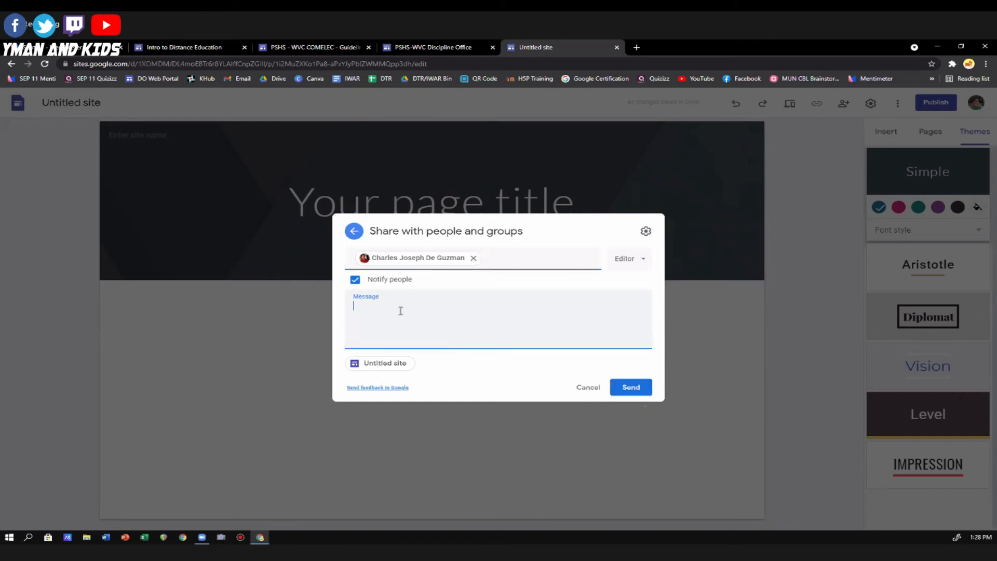
{"action": "type", "text": "Hey sir I am inviting you to collaborate with me."}
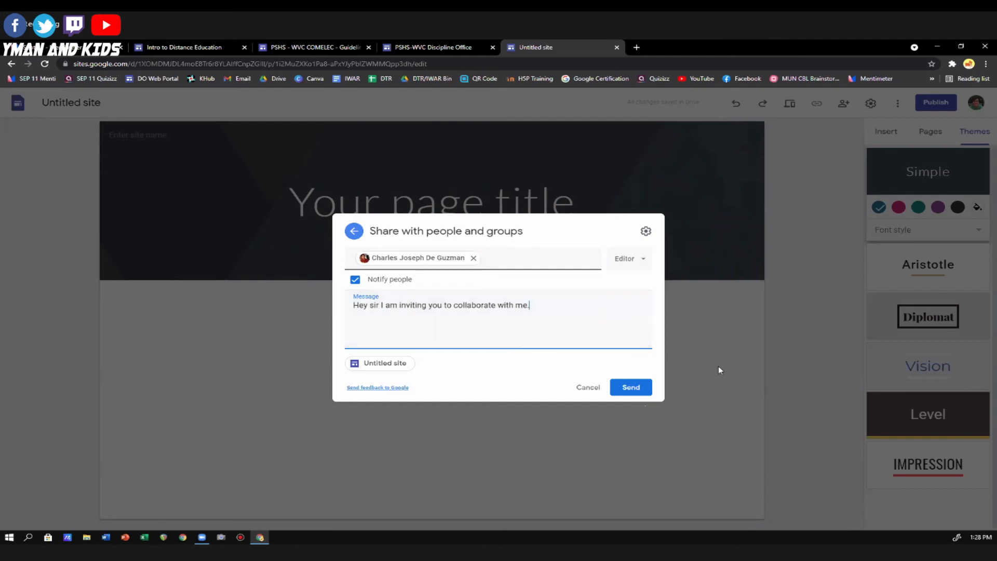
{"action": "left_click", "coordinate": [642, 389]}
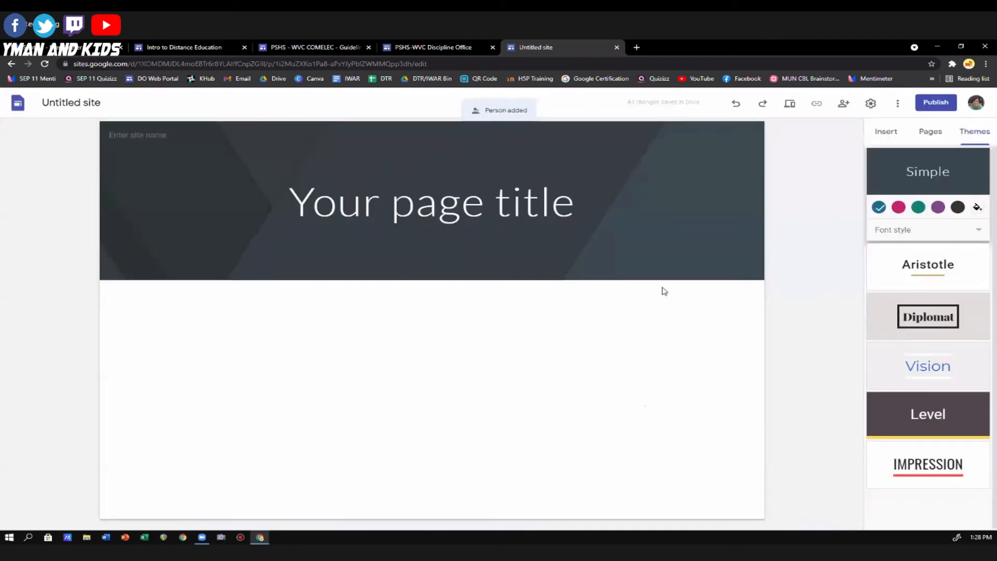
Review who has access to the site in its sharing settings and close them.
{"action": "left_click", "coordinate": [843, 105]}
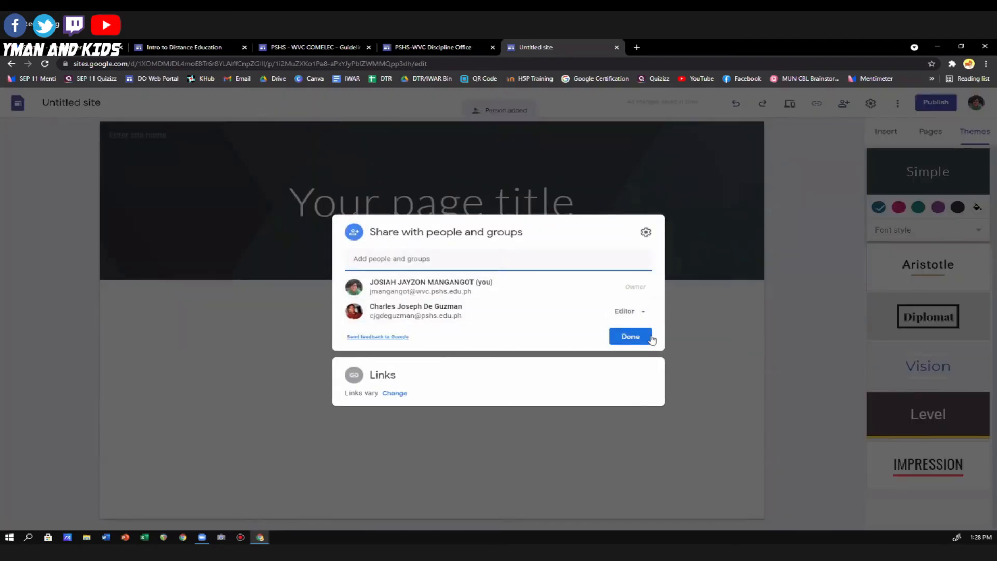
{"action": "left_click", "coordinate": [751, 226]}
{"action": "left_click", "coordinate": [844, 104]}
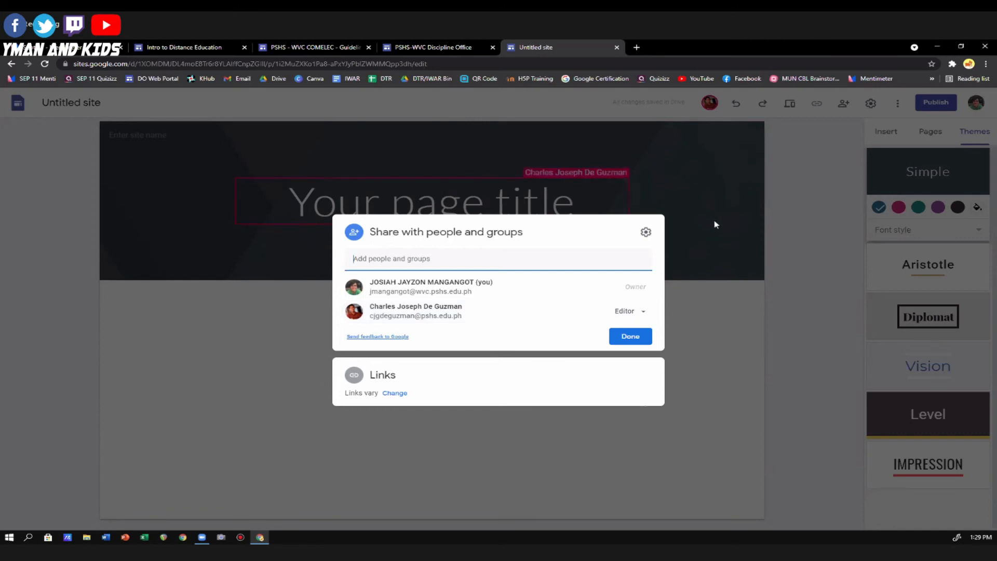
{"action": "left_click", "coordinate": [690, 192]}
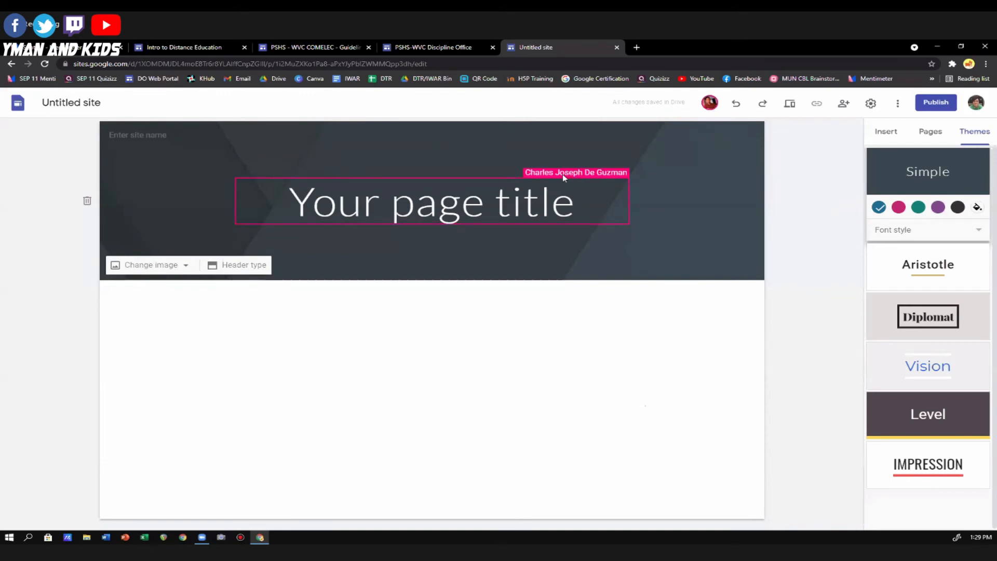
Replace the page title in the header with "Charts".
{"action": "left_click", "coordinate": [462, 207]}
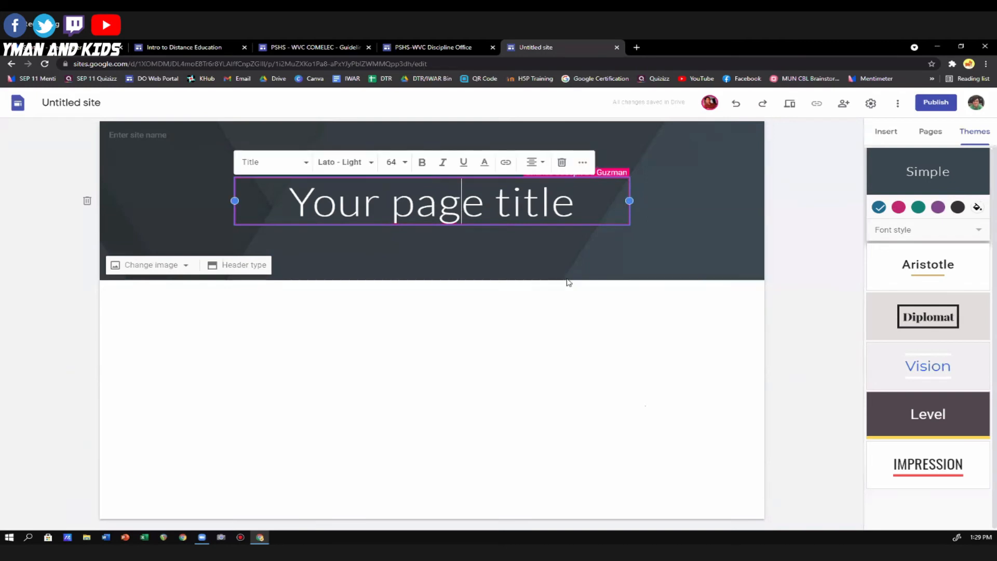
{"action": "key", "text": "ctrl+a"}
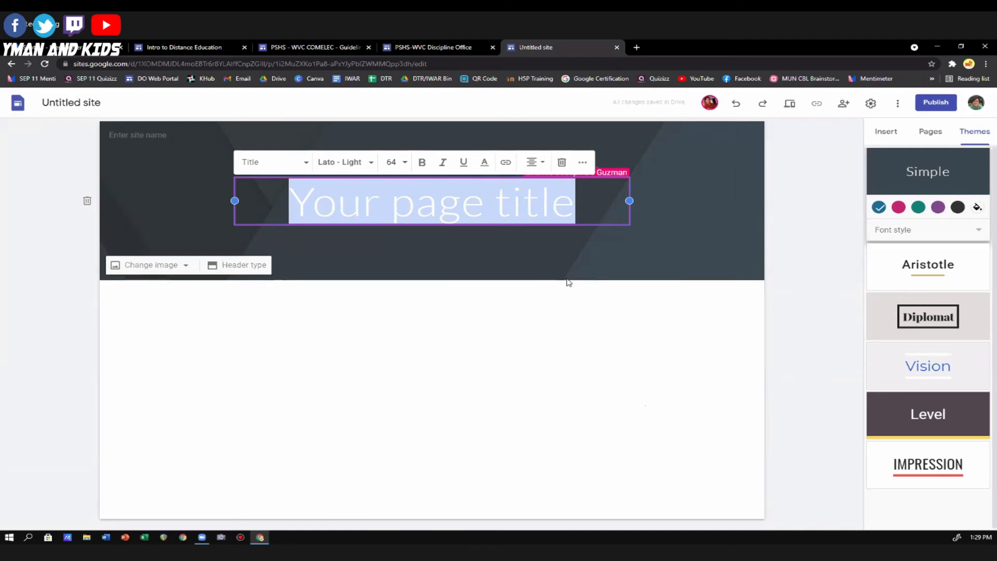
{"action": "type", "text": "Charts"}
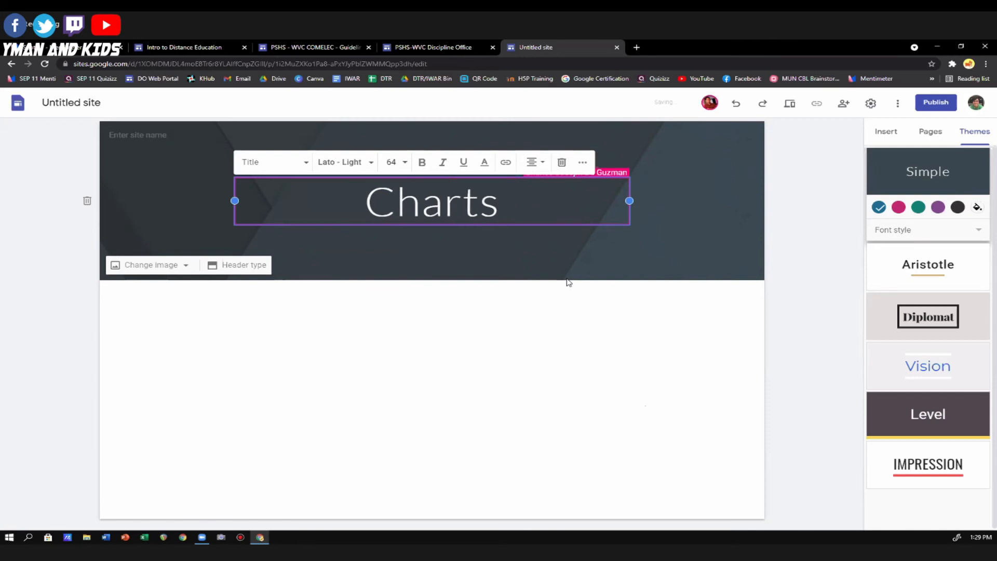
{"action": "left_click", "coordinate": [807, 221]}
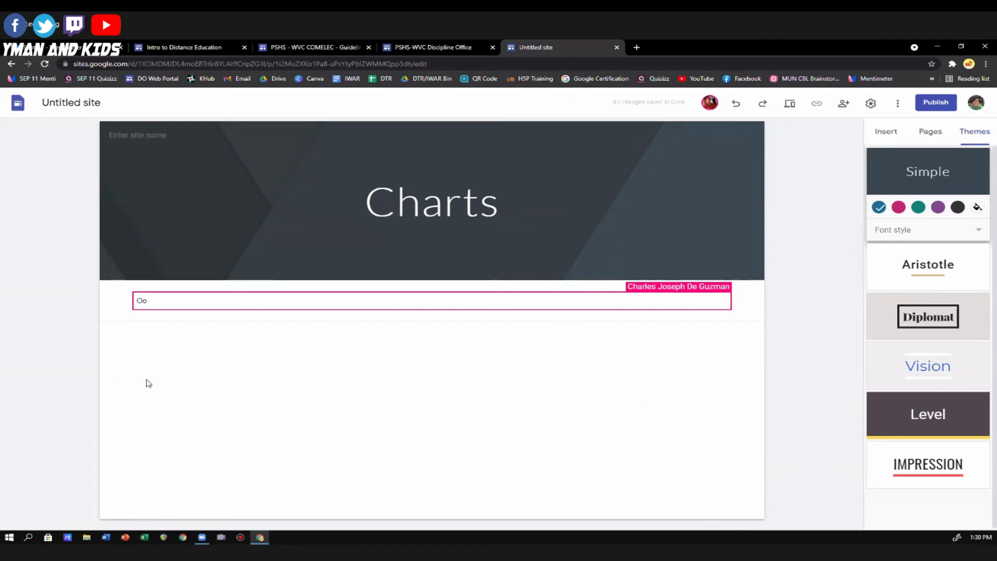
Clear the text "Oo" from the text box below the header.
{"action": "left_click", "coordinate": [147, 301]}
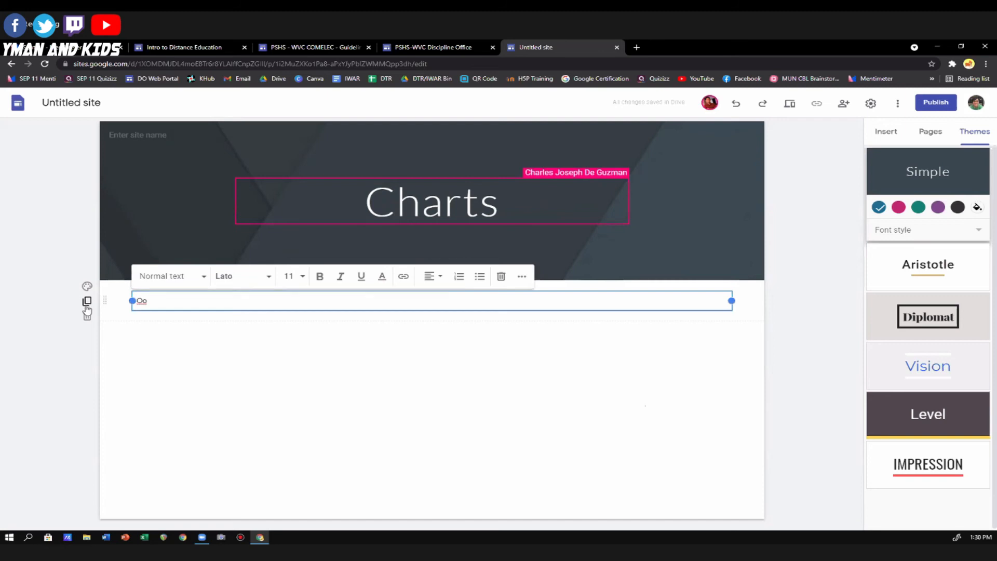
{"action": "key", "text": "BackSpace"}
{"action": "key", "text": "BackSpace"}
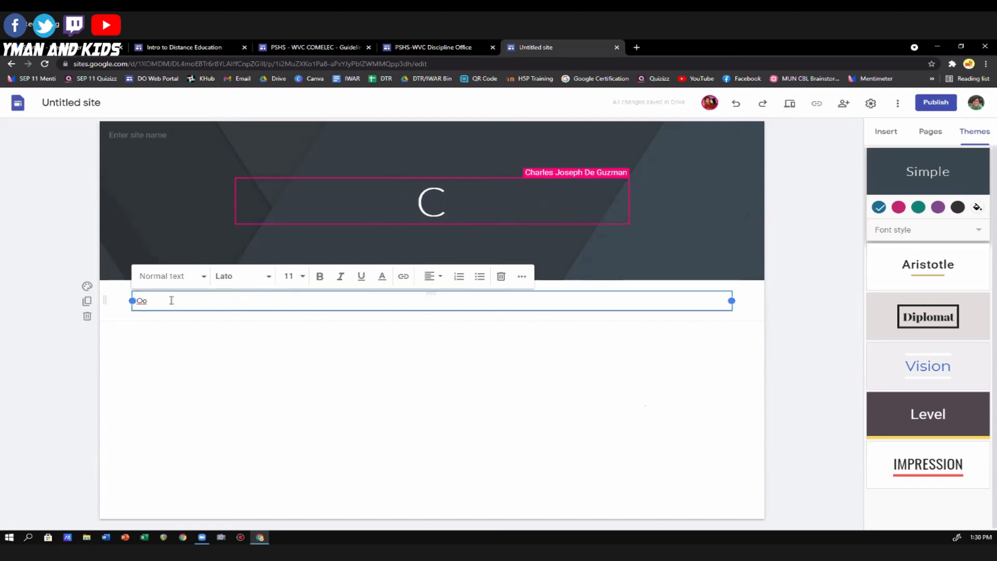
{"action": "left_click", "coordinate": [17, 207]}
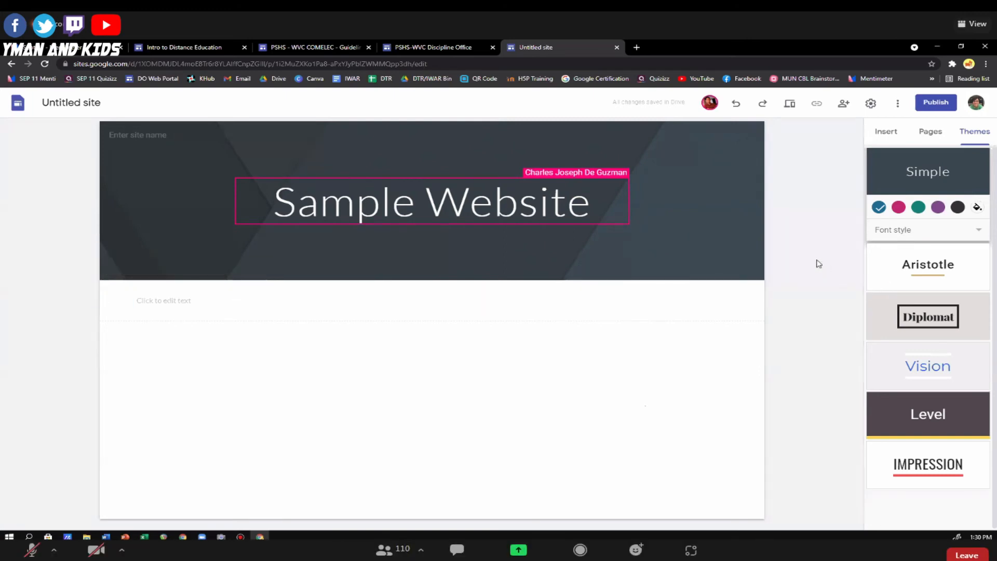
Upload the swimmer photo pexels-guduru-ajay-bhargav-863988 from the Downloads folder as the header image.
{"action": "left_click", "coordinate": [703, 181]}
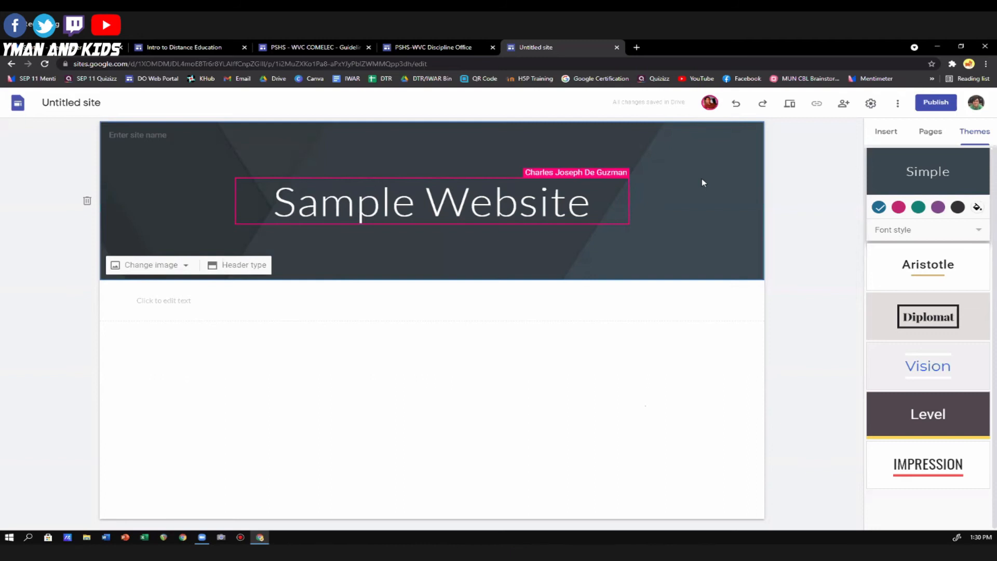
{"action": "left_click", "coordinate": [163, 271]}
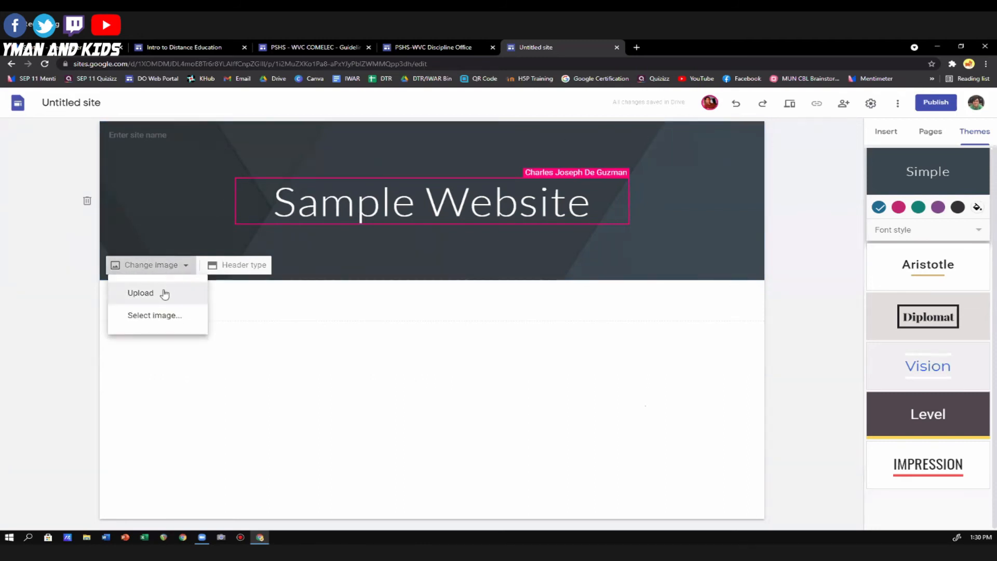
{"action": "left_click", "coordinate": [164, 294]}
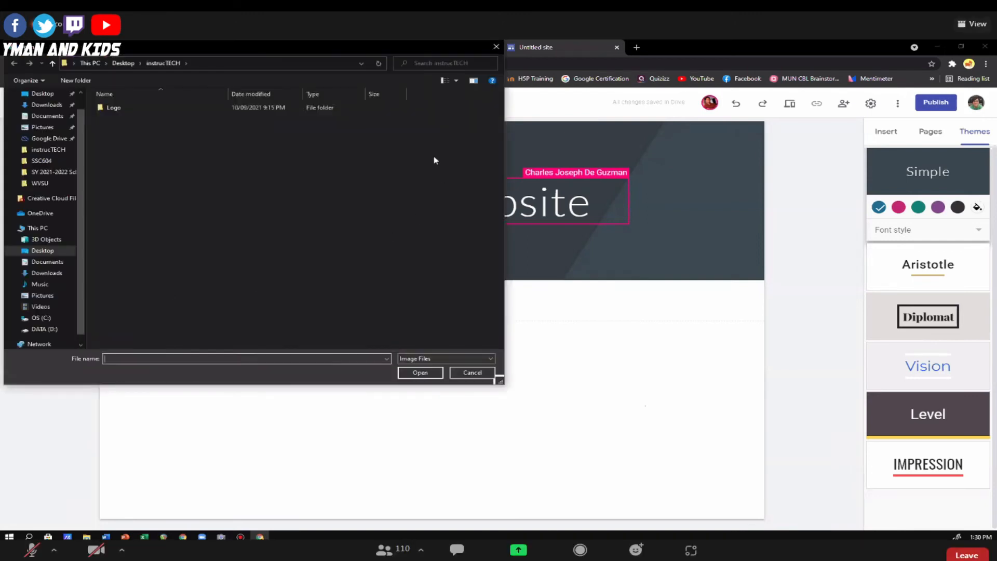
{"action": "left_click", "coordinate": [51, 106]}
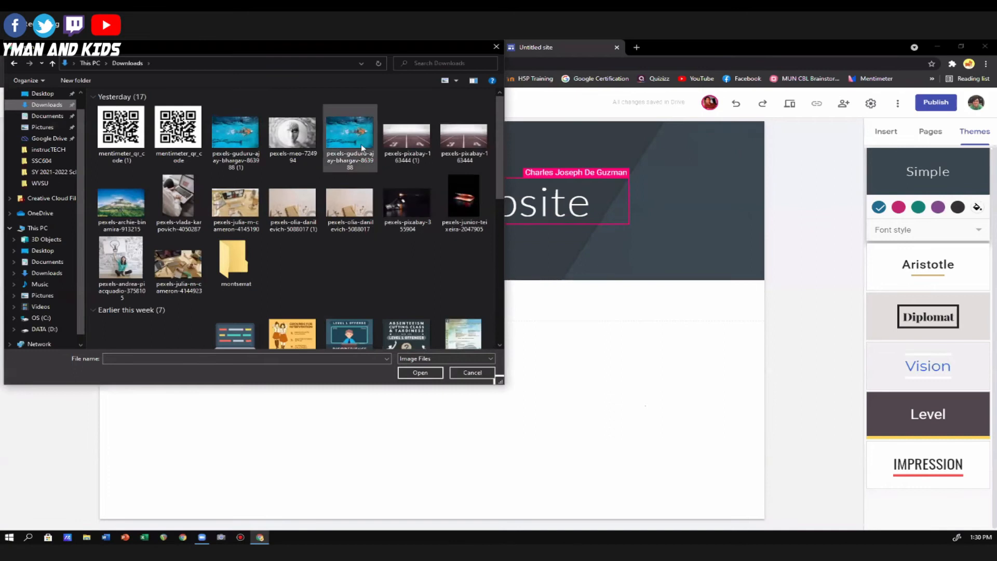
{"action": "left_click", "coordinate": [349, 135]}
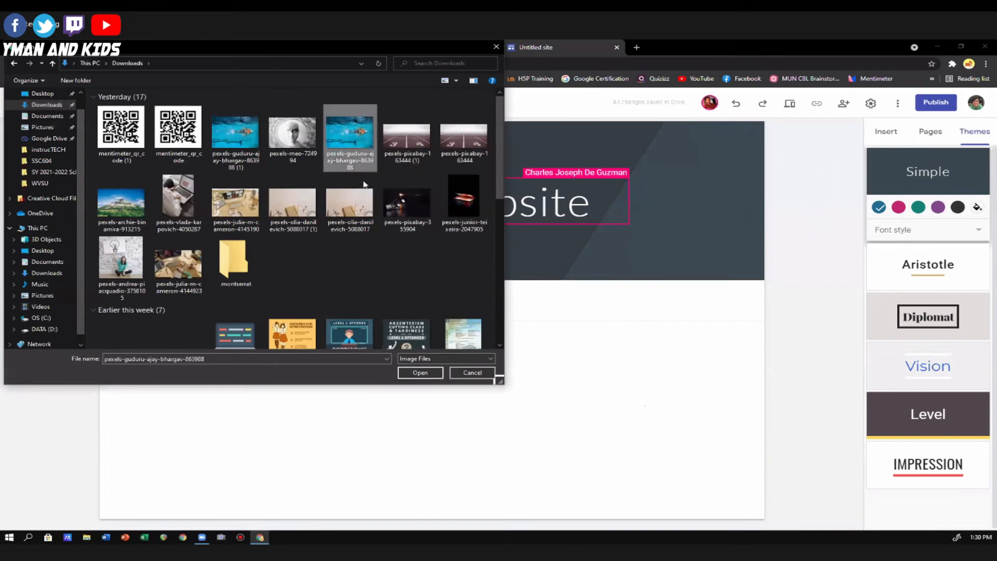
{"action": "left_click", "coordinate": [420, 373]}
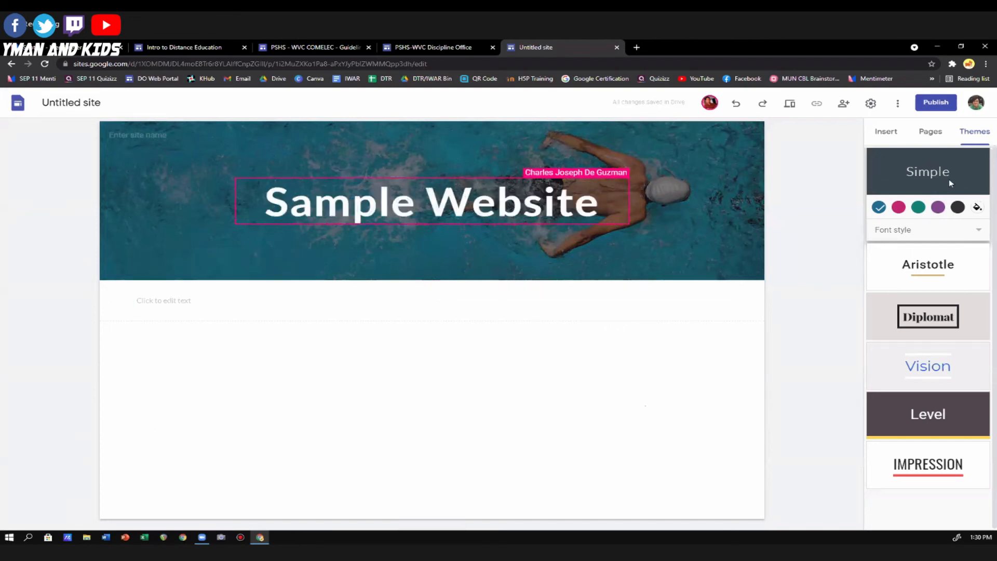
Look through the available site themes, then the layouts and content elements that can be inserted.
{"action": "scroll", "coordinate": [952, 281], "scroll_direction": "down", "scroll_amount": 1}
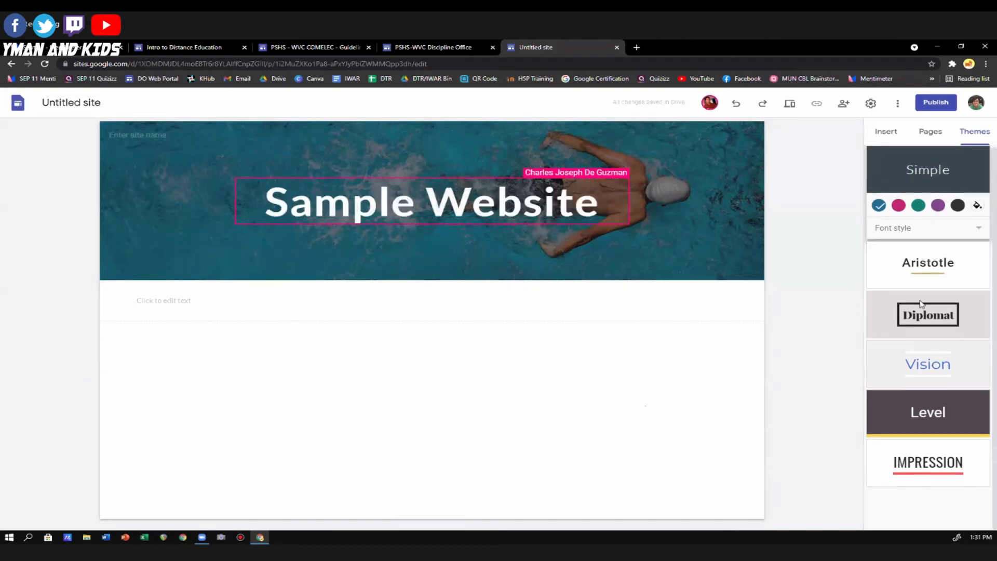
{"action": "scroll", "coordinate": [903, 270], "scroll_direction": "up", "scroll_amount": 1}
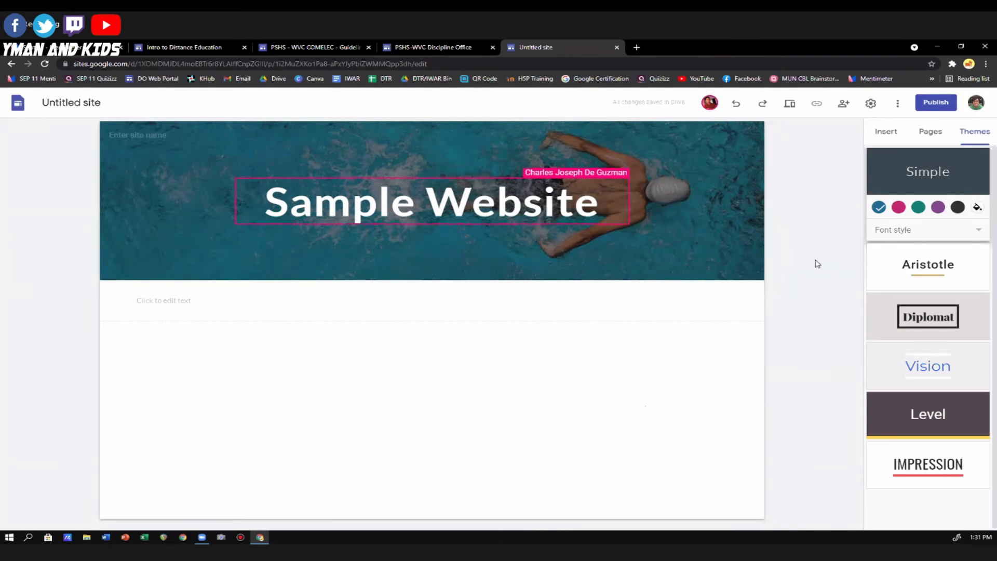
{"action": "mouse_move", "coordinate": [209, 235]}
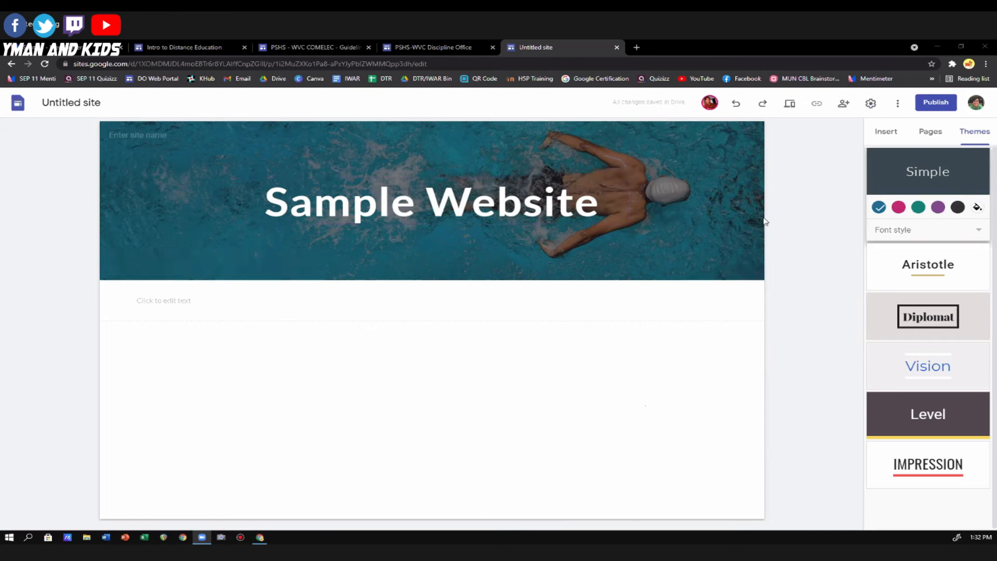
{"action": "left_click", "coordinate": [788, 208]}
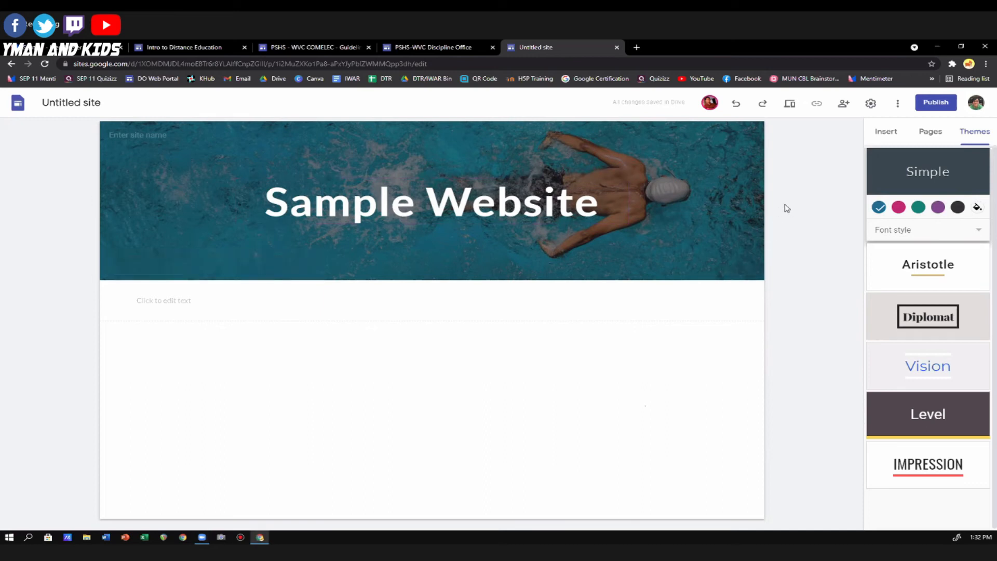
{"action": "mouse_move", "coordinate": [149, 260]}
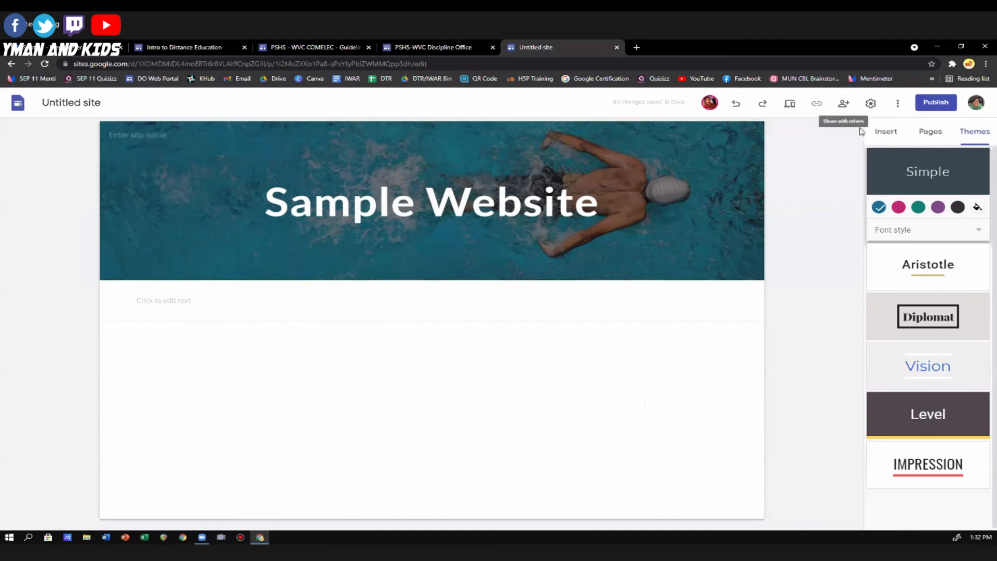
{"action": "left_click", "coordinate": [888, 132]}
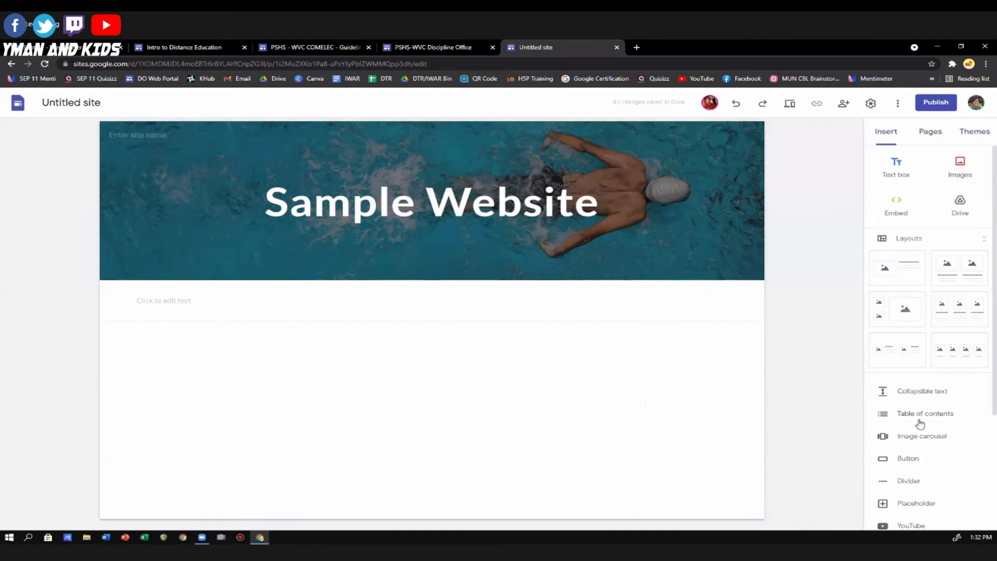
{"action": "scroll", "coordinate": [922, 254], "scroll_direction": "down", "scroll_amount": 3}
{"action": "scroll", "coordinate": [919, 247], "scroll_direction": "up", "scroll_amount": 3}
{"action": "scroll", "coordinate": [929, 286], "scroll_direction": "down", "scroll_amount": 3}
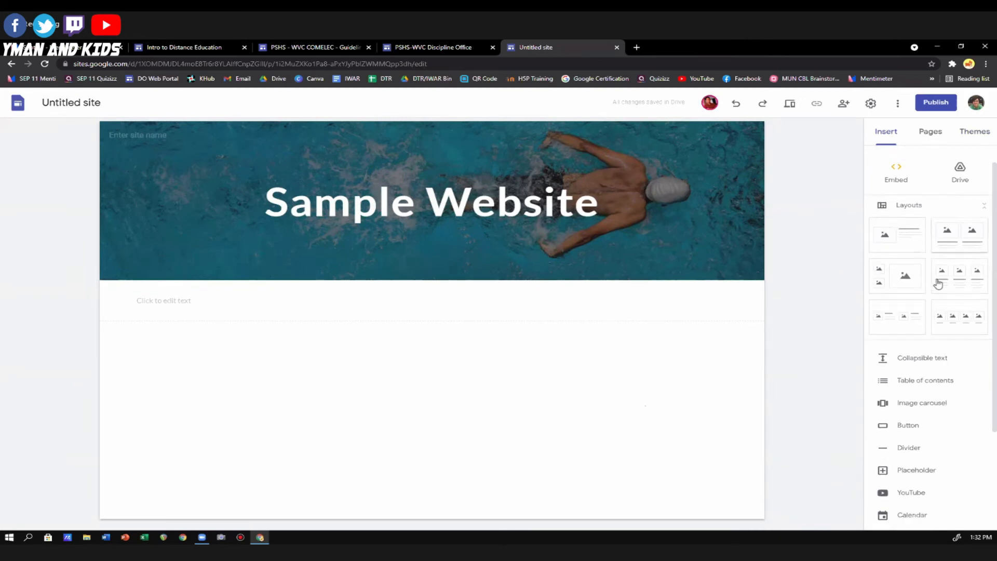
{"action": "scroll", "coordinate": [929, 285], "scroll_direction": "up", "scroll_amount": 4}
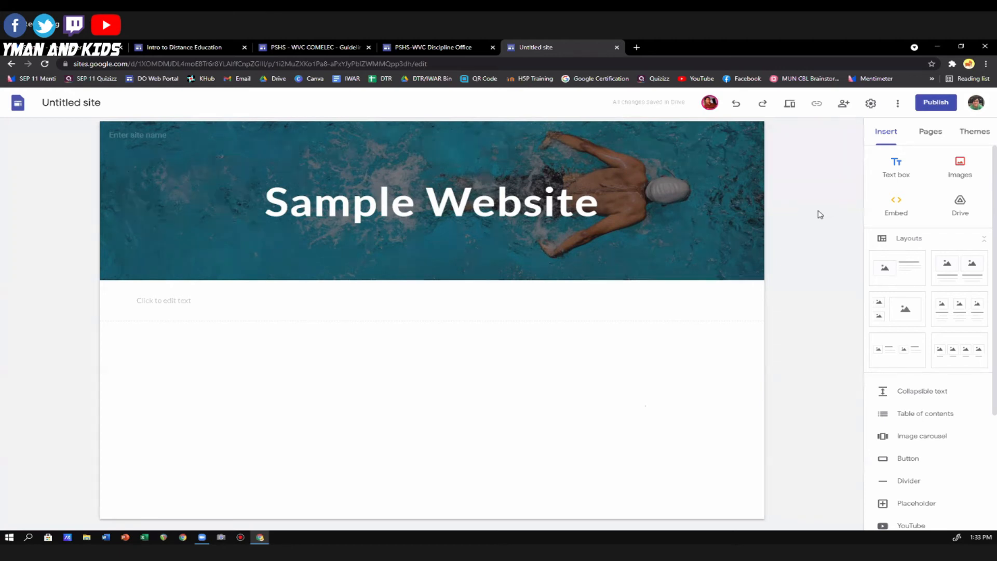
Replace the page title in the header with "BIOLOGY".
{"action": "left_click", "coordinate": [170, 303]}
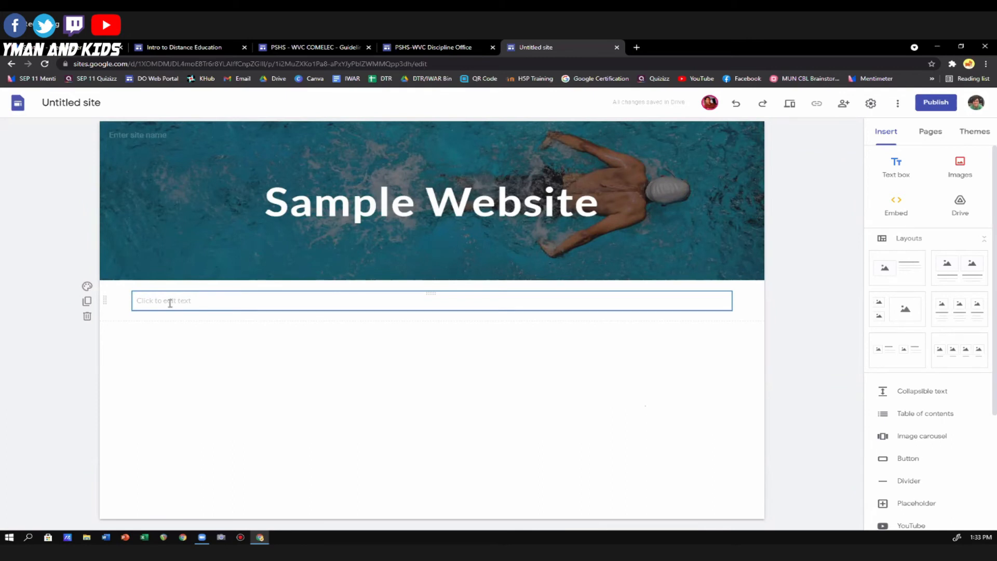
{"action": "left_click", "coordinate": [332, 204]}
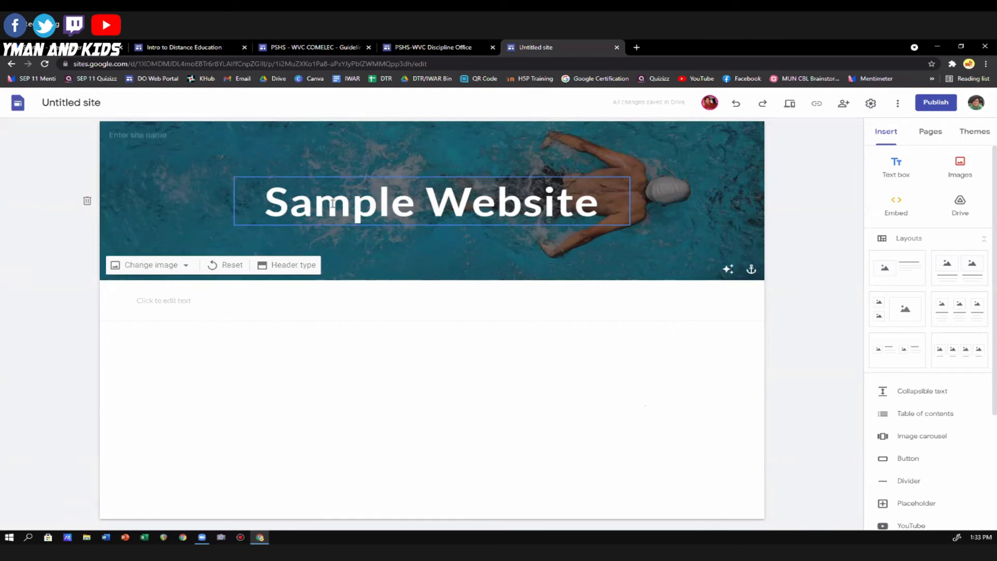
{"action": "left_click", "coordinate": [332, 204]}
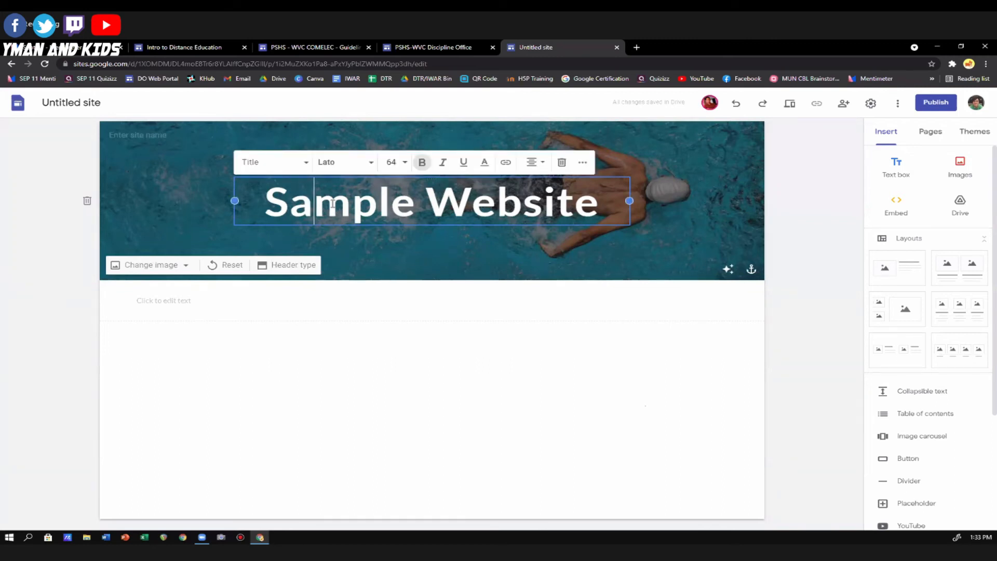
{"action": "triple_click", "coordinate": [332, 204]}
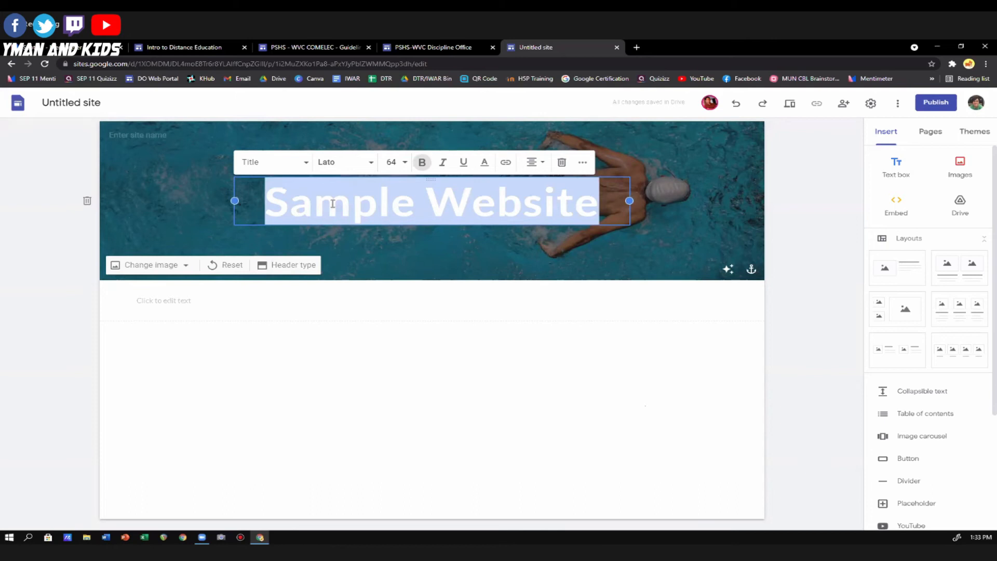
{"action": "type", "text": "BIOLOGY"}
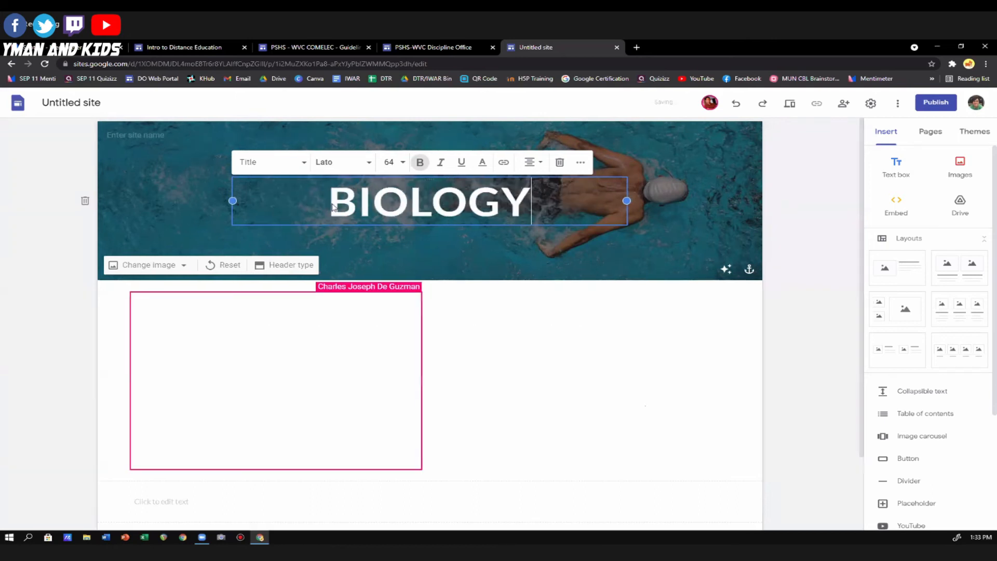
{"action": "left_click", "coordinate": [813, 266]}
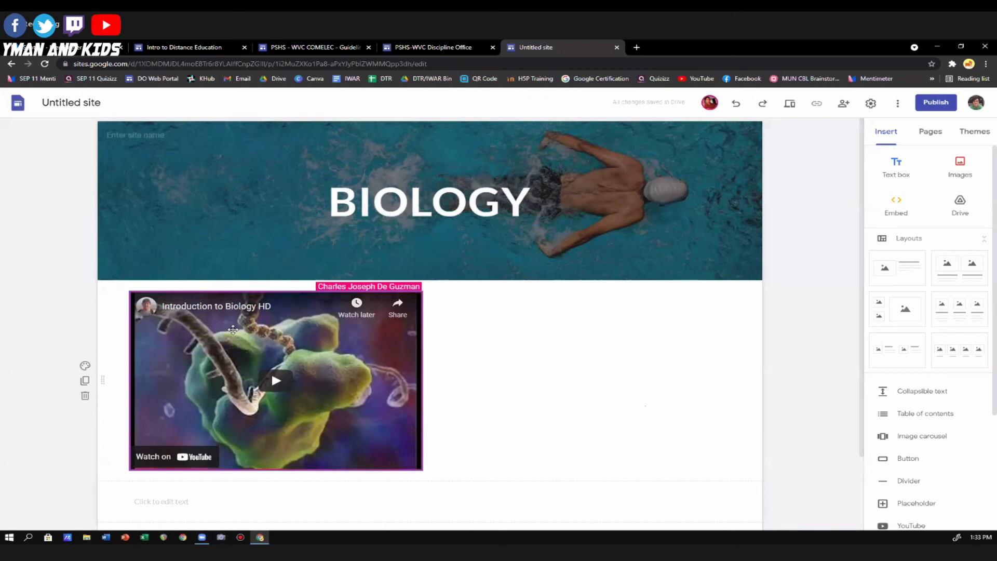
Try a smaller size for the "Introduction to Biology HD" video and move it to the right half of its section.
{"action": "left_click", "coordinate": [390, 430]}
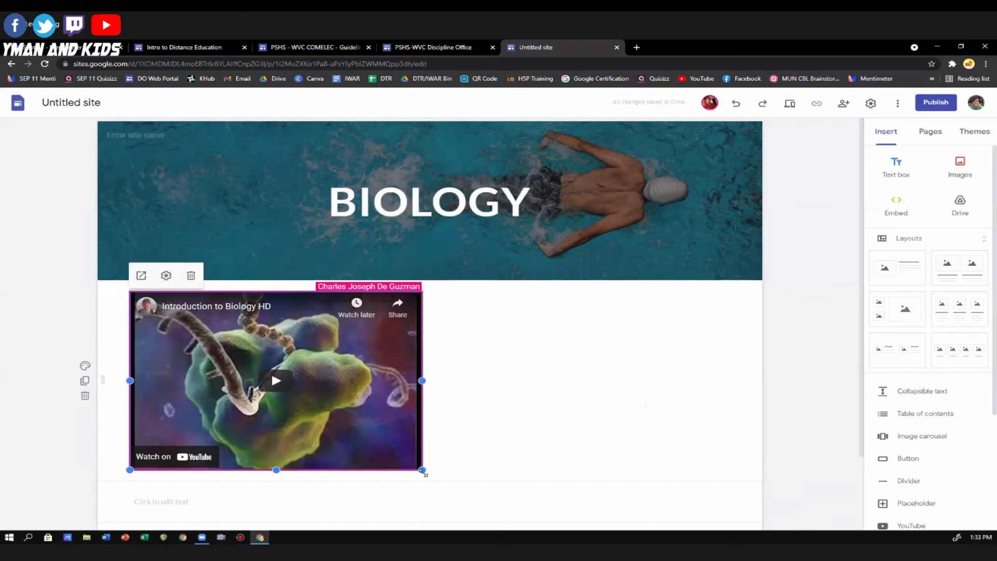
{"action": "left_click_drag", "start_coordinate": [424, 474], "coordinate": [338, 401]}
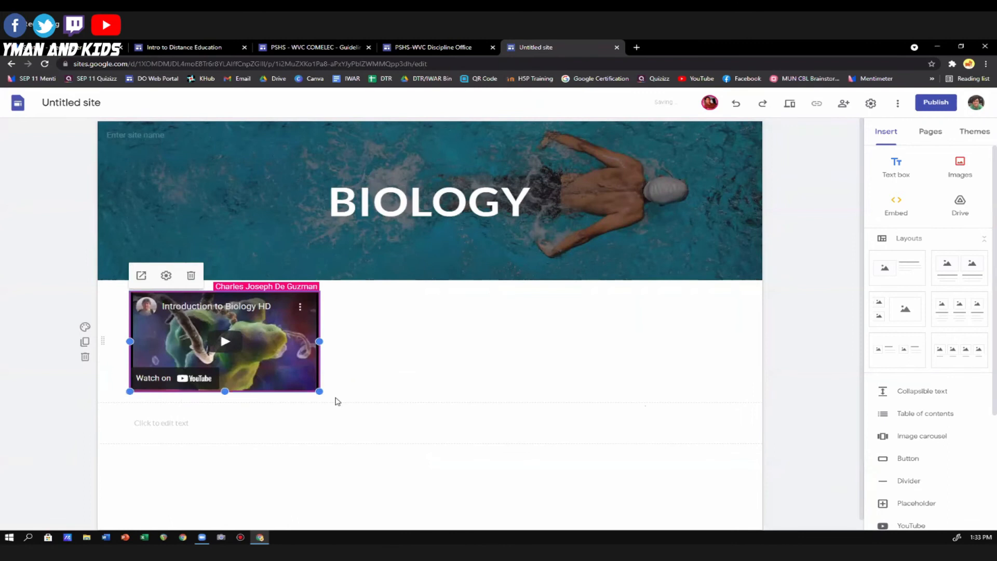
{"action": "left_click", "coordinate": [343, 401]}
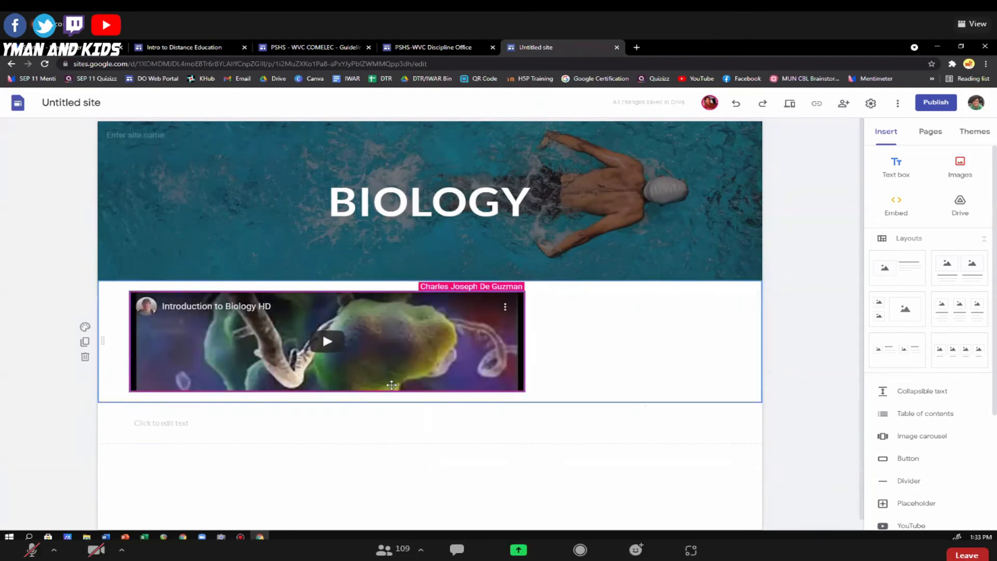
{"action": "left_click", "coordinate": [392, 385]}
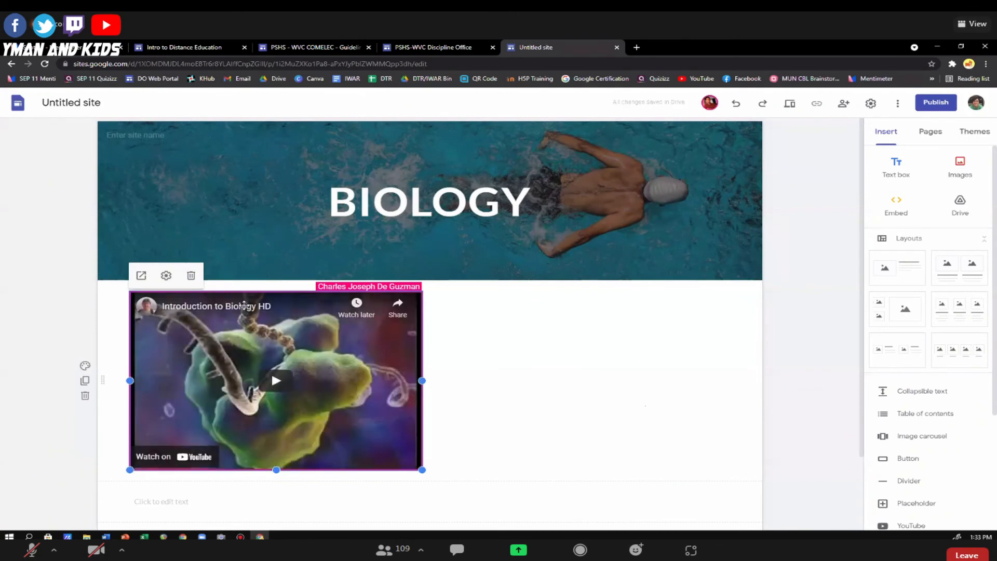
{"action": "left_click_drag", "start_coordinate": [244, 306], "coordinate": [709, 373]}
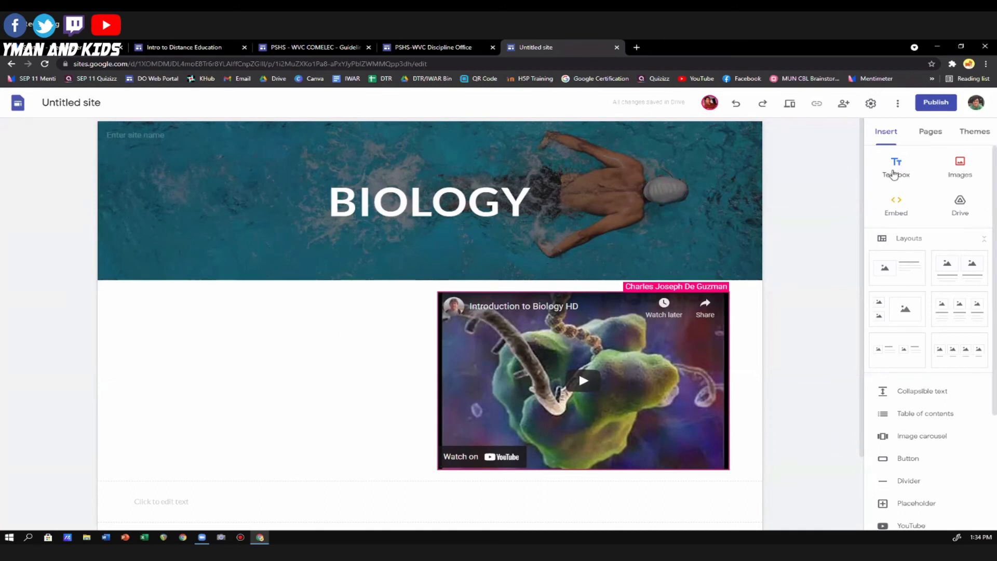
Insert a text box, narrow it to about half the page width and place it to the left of the video.
{"action": "left_click", "coordinate": [893, 173]}
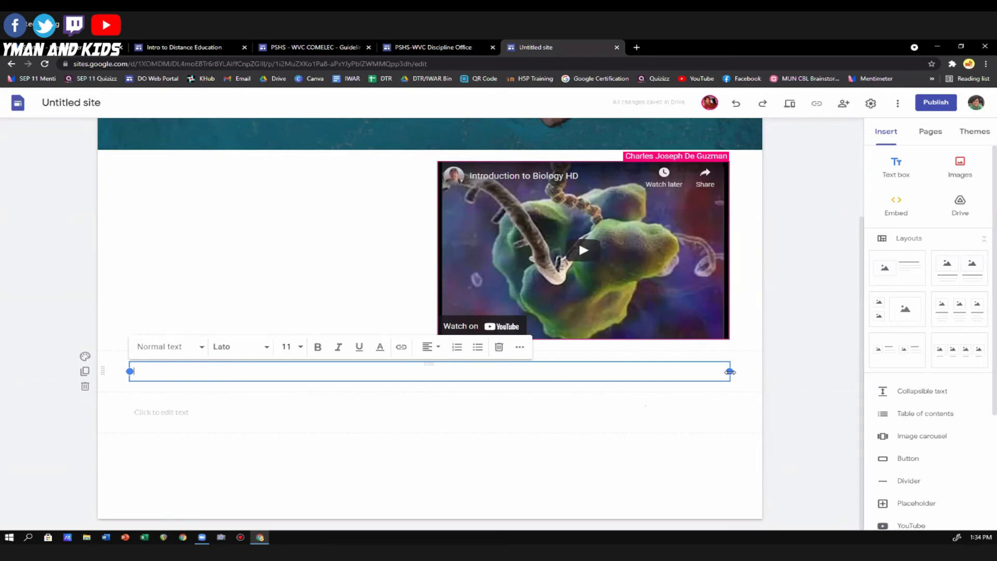
{"action": "left_click_drag", "start_coordinate": [729, 372], "coordinate": [423, 381]}
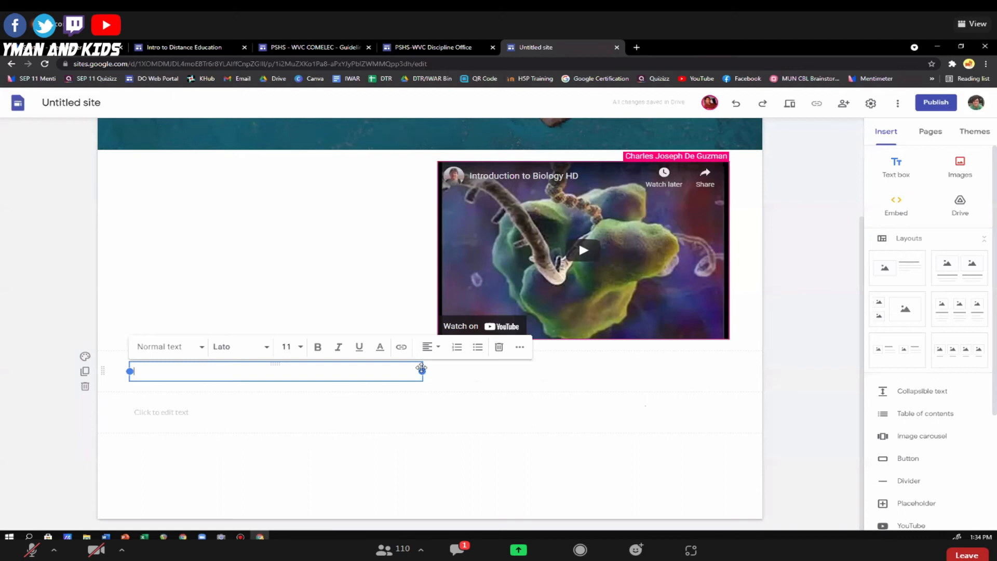
{"action": "left_click_drag", "start_coordinate": [260, 364], "coordinate": [265, 258]}
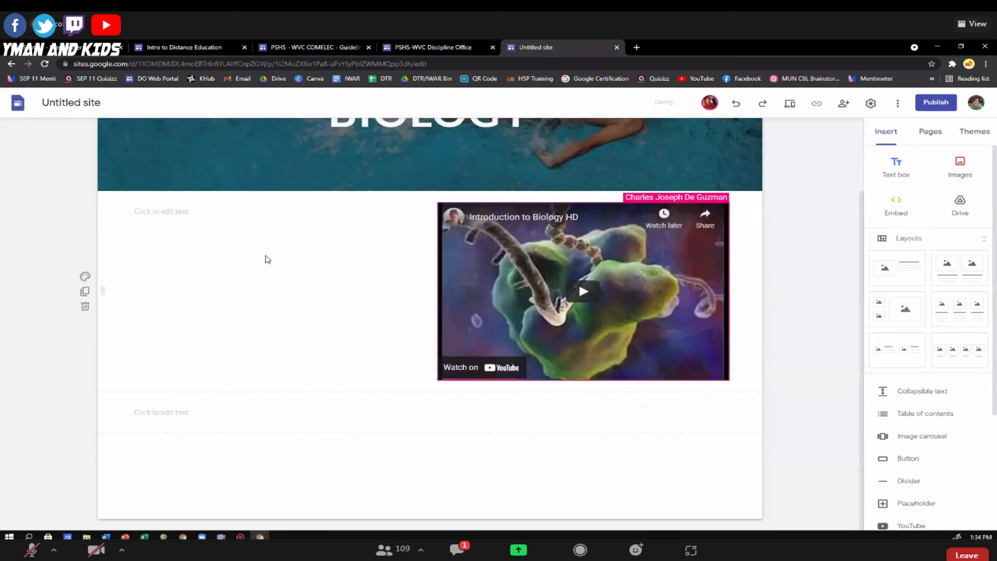
Fill the text box with "Biology is the kjaskjasd kaskjhasd kaskdjhasd kasdkjhasd" and the lines "jahsgdjahsgd", "kagsdjhasgdjasd", "kjhgasdjhgasd'", "jhagsdjagsd" and "jahsgdjhgasd".
{"action": "left_click", "coordinate": [175, 211]}
{"action": "type", "text": "Bi"}
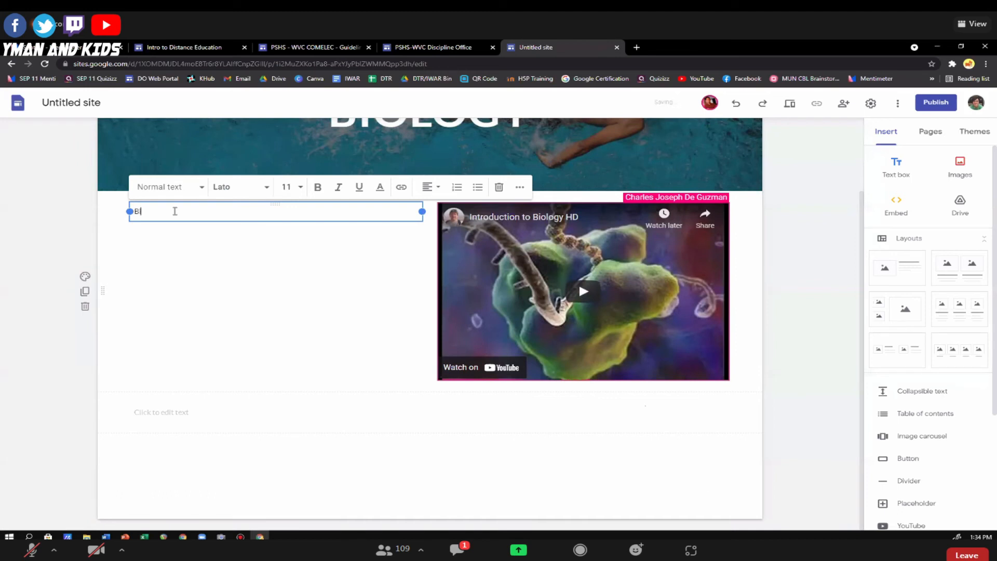
{"action": "type", "text": "ology is the kjaskjasd kaskjhasd kaskdjhasd kasdkjhasd"}
{"action": "key", "text": "Return"}
{"action": "type", "text": "jahsgdjahsgd"}
{"action": "key", "text": "Return"}
{"action": "type", "text": "kagsdjhasgdjasd"}
{"action": "key", "text": "Return"}
{"action": "type", "text": "kjhgasdjhgasd'"}
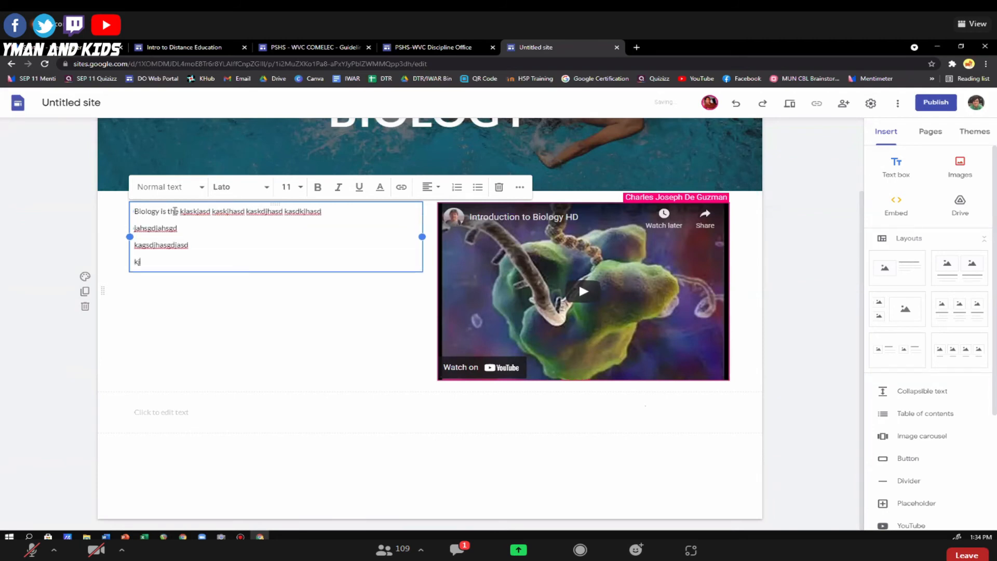
{"action": "key", "text": "Return"}
{"action": "type", "text": "jhagsdjagsd"}
{"action": "key", "text": "Return"}
{"action": "type", "text": "jahsgdjhgasd"}
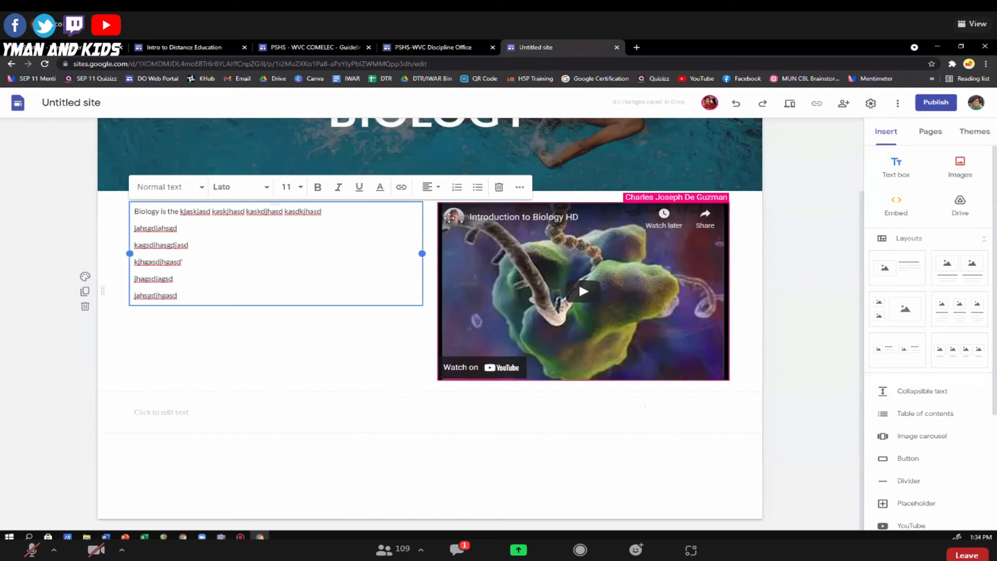
{"action": "left_click", "coordinate": [830, 249]}
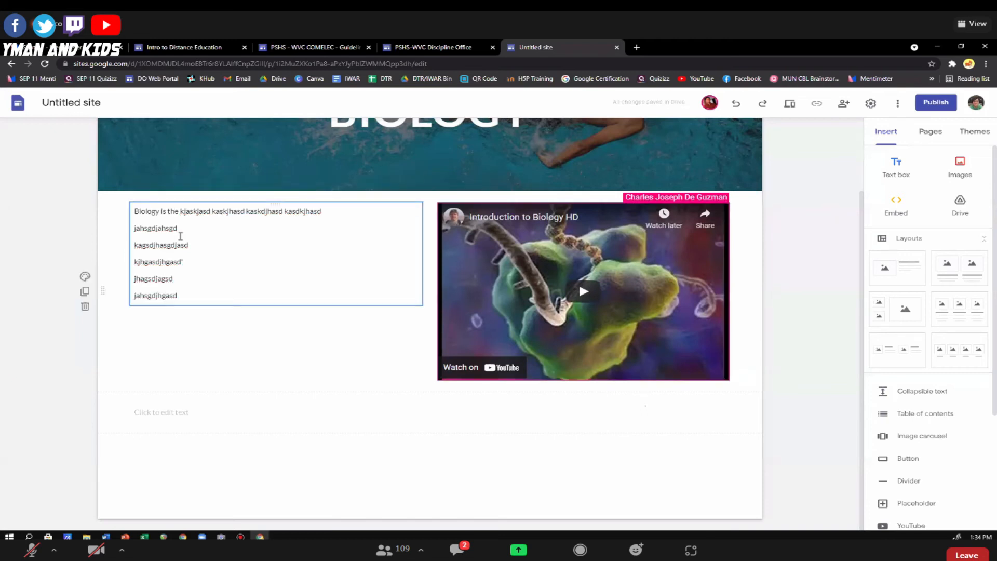
Insert a placeholder in a new section below the text and video.
{"action": "scroll", "coordinate": [263, 240], "scroll_direction": "up", "scroll_amount": 2}
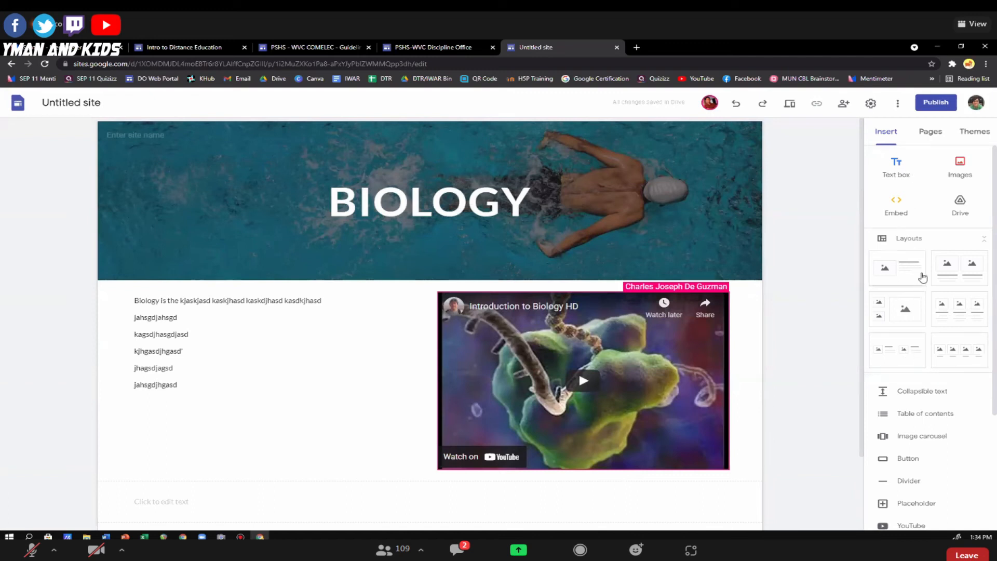
{"action": "scroll", "coordinate": [940, 324], "scroll_direction": "down", "scroll_amount": 1}
{"action": "scroll", "coordinate": [941, 327], "scroll_direction": "down", "scroll_amount": 3}
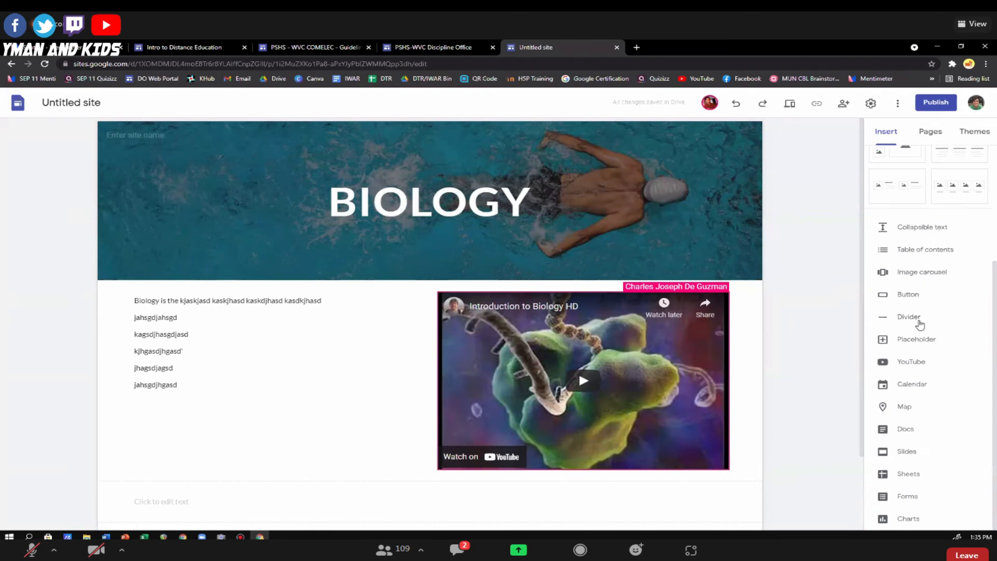
{"action": "left_click", "coordinate": [883, 342]}
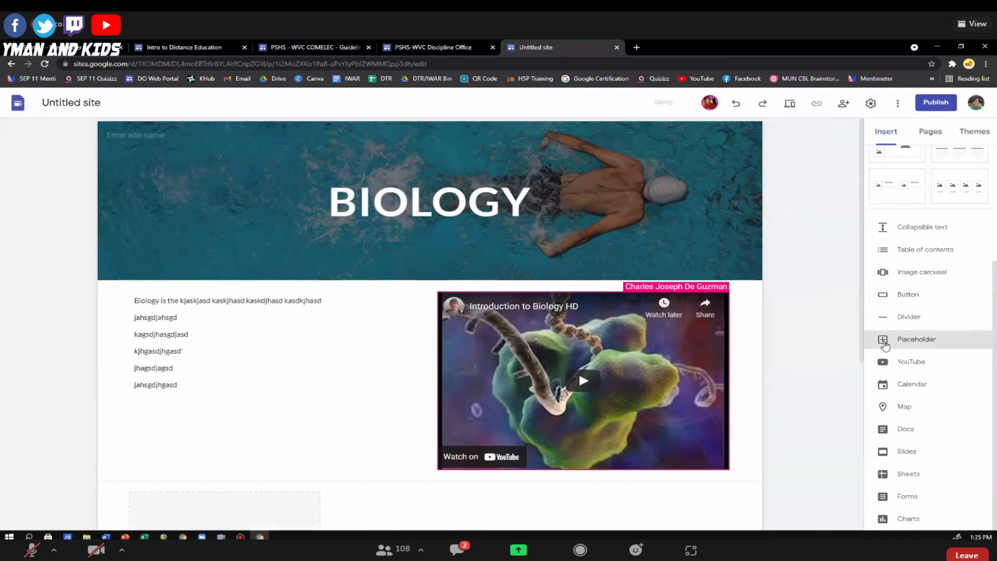
Fill the placeholder with the circular portrait image "Untitled design (1)" uploaded from the Downloads folder.
{"action": "left_click", "coordinate": [228, 303]}
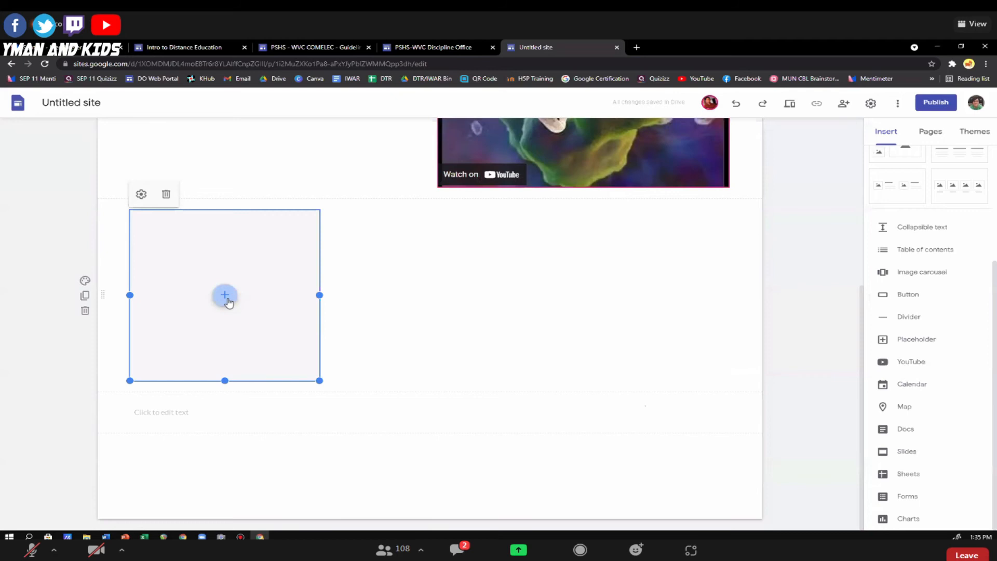
{"action": "left_click", "coordinate": [227, 304]}
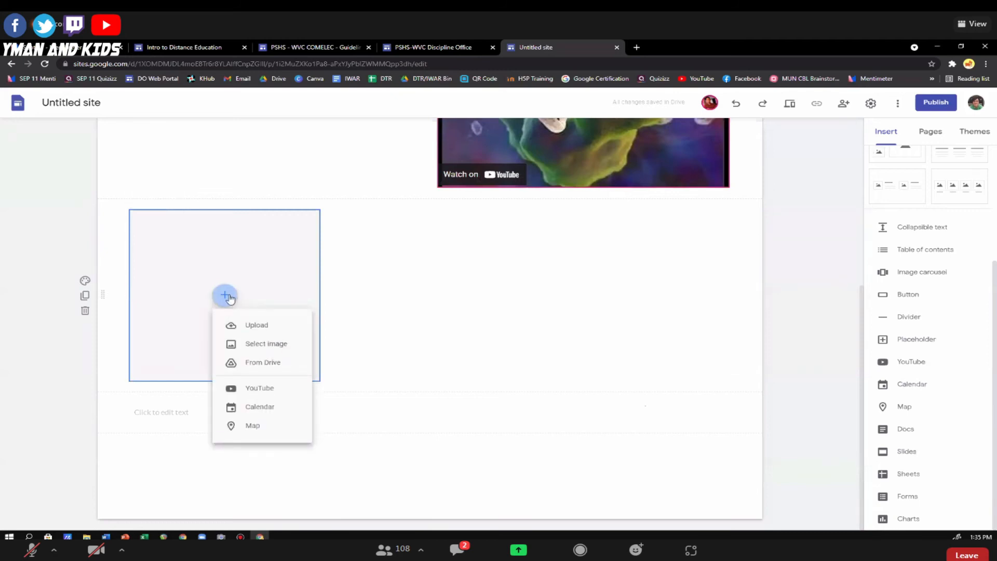
{"action": "left_click", "coordinate": [257, 331]}
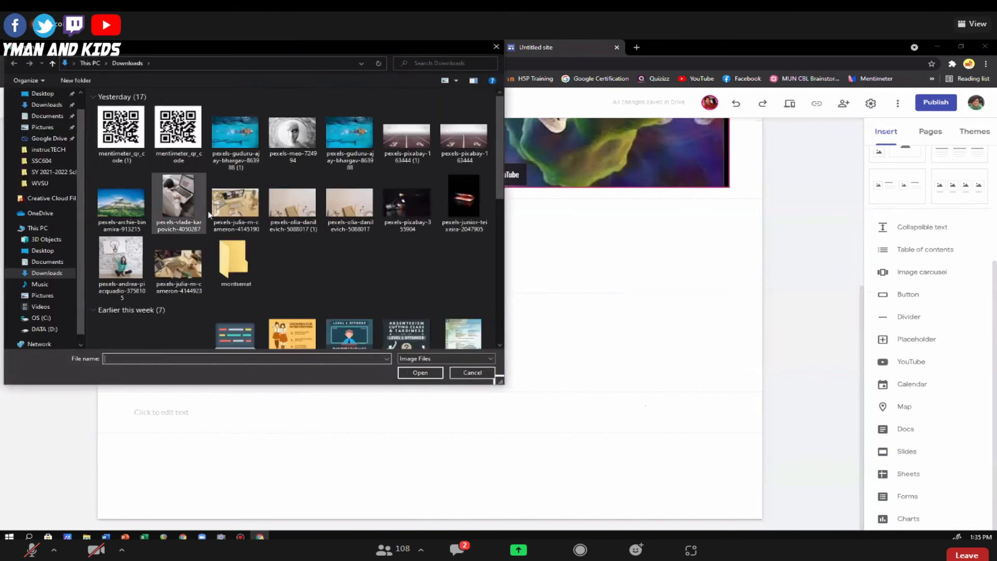
{"action": "scroll", "coordinate": [308, 179], "scroll_direction": "down", "scroll_amount": 5}
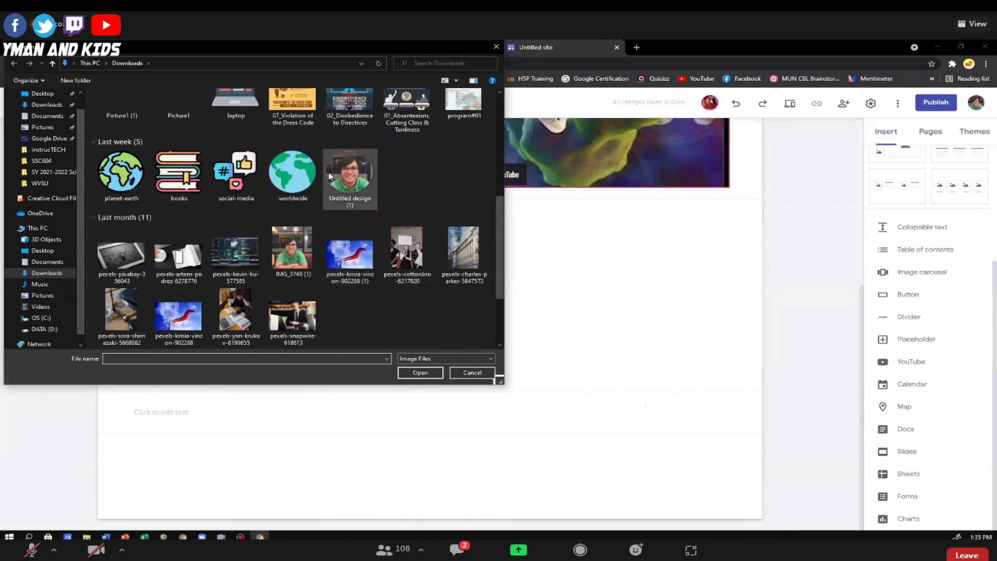
{"action": "scroll", "coordinate": [349, 179], "scroll_direction": "up", "scroll_amount": 3}
{"action": "left_click", "coordinate": [349, 280]}
{"action": "left_click", "coordinate": [420, 372]}
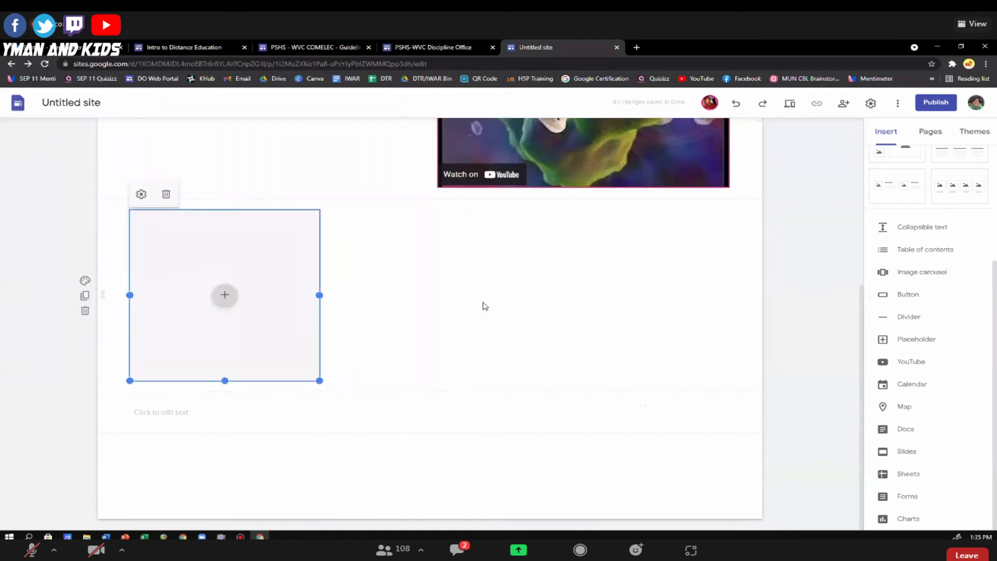
{"action": "left_click", "coordinate": [50, 248]}
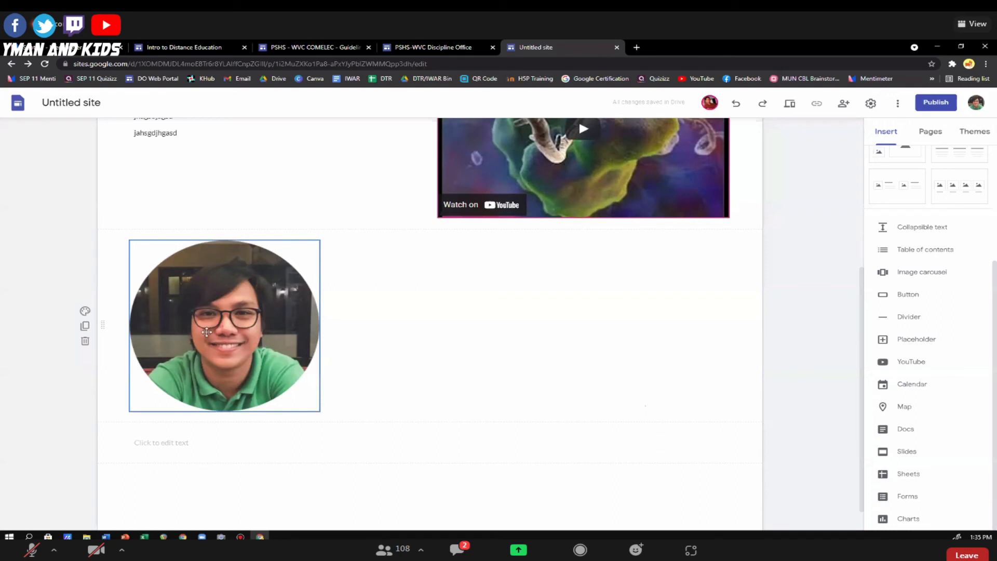
Insert a text box, narrow it to about two thirds of the page width and place it to the right of the portrait.
{"action": "scroll", "coordinate": [475, 390], "scroll_direction": "up", "scroll_amount": 1}
{"action": "scroll", "coordinate": [475, 390], "scroll_direction": "up", "scroll_amount": 2}
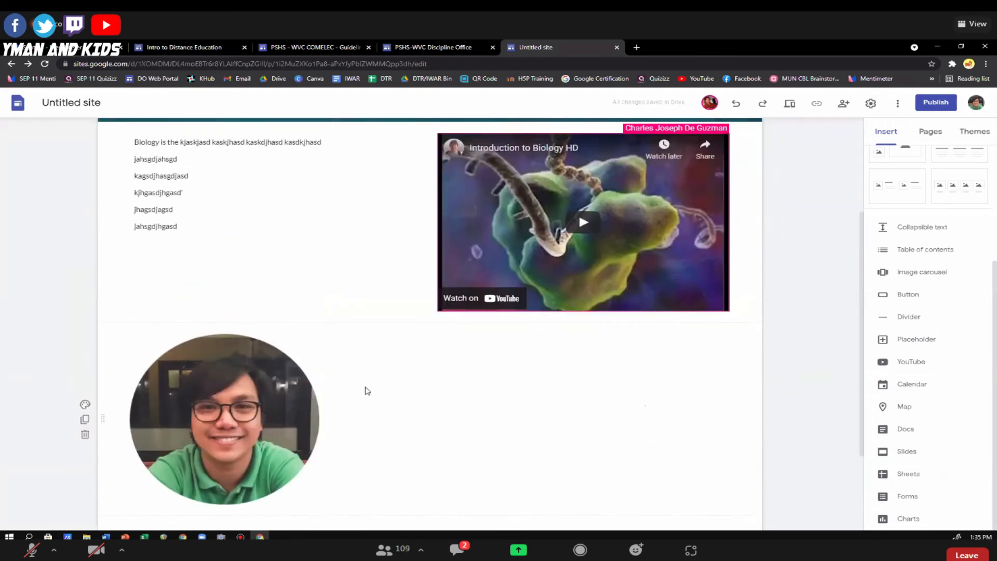
{"action": "scroll", "coordinate": [457, 403], "scroll_direction": "down", "scroll_amount": 3}
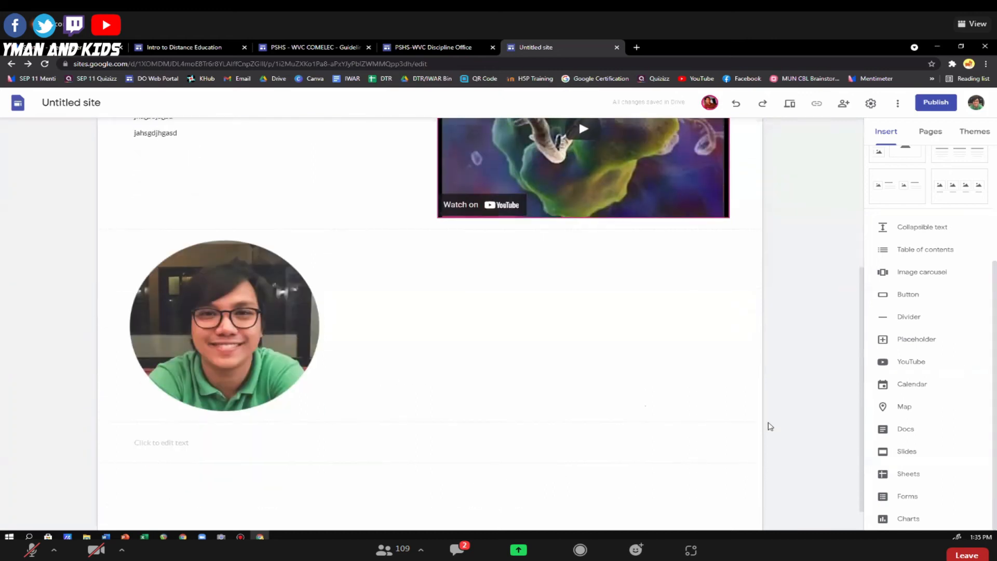
{"action": "scroll", "coordinate": [894, 312], "scroll_direction": "up", "scroll_amount": 4}
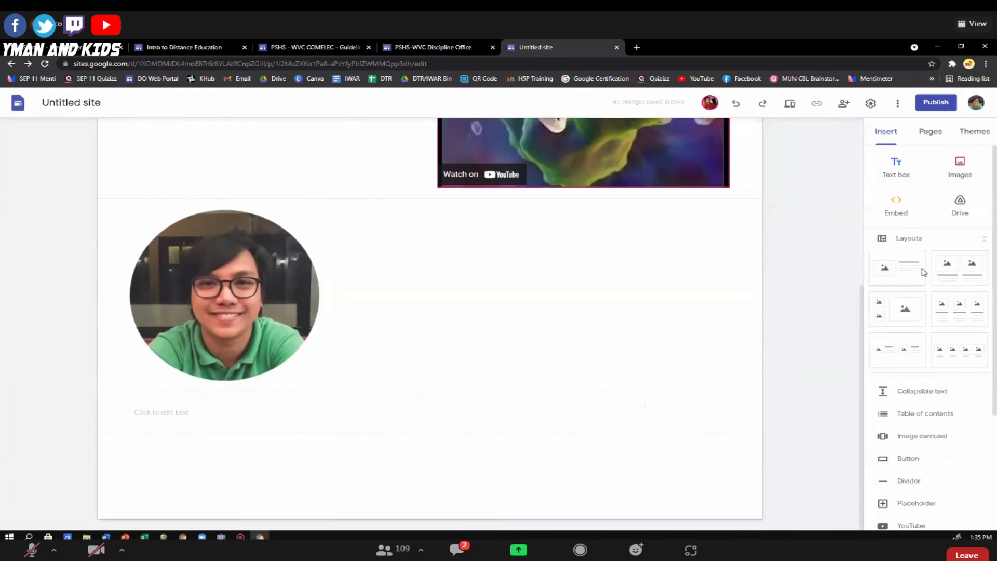
{"action": "left_click", "coordinate": [896, 167]}
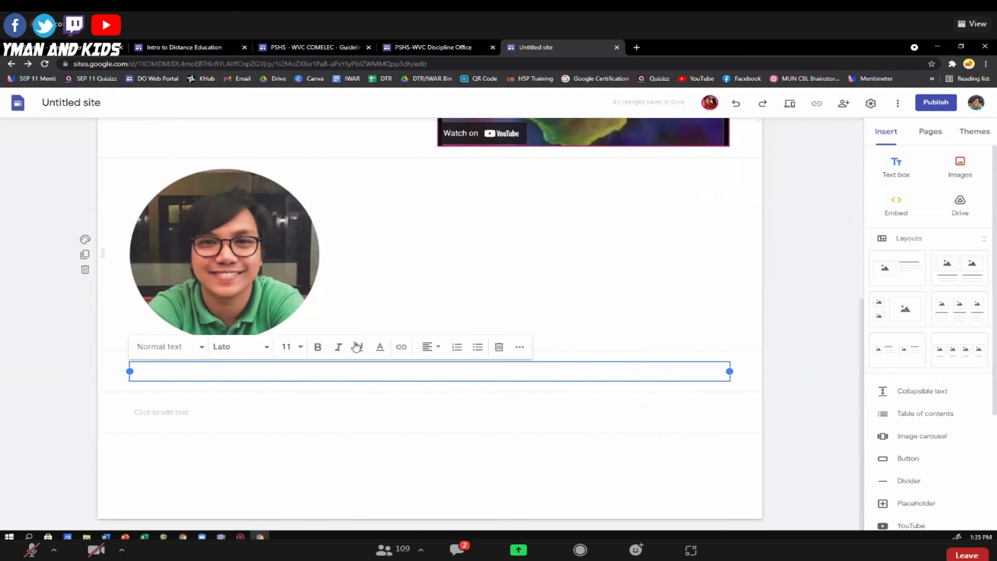
{"action": "left_click_drag", "start_coordinate": [130, 372], "coordinate": [336, 382]}
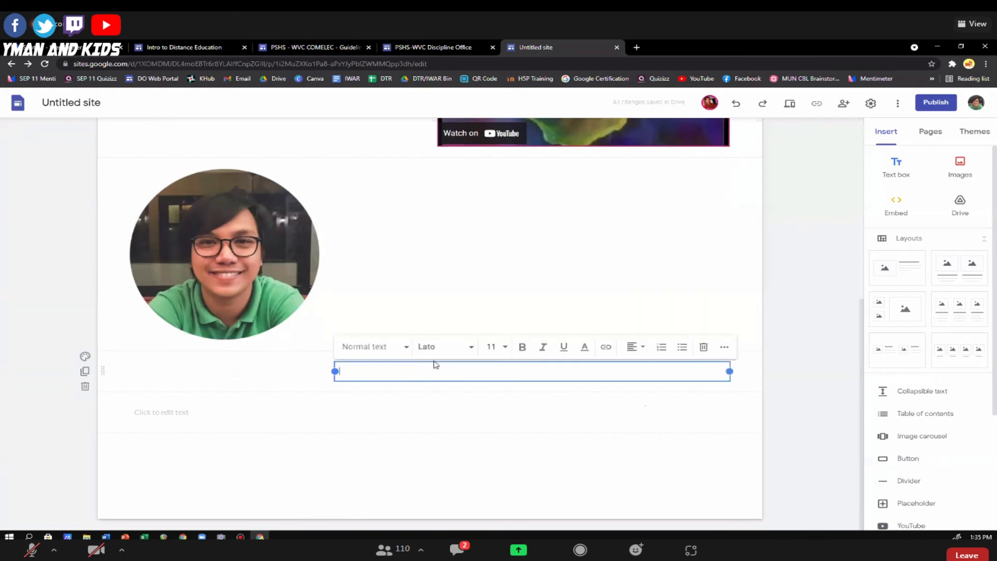
{"action": "left_click_drag", "start_coordinate": [432, 365], "coordinate": [435, 260]}
{"action": "left_click", "coordinate": [373, 217]}
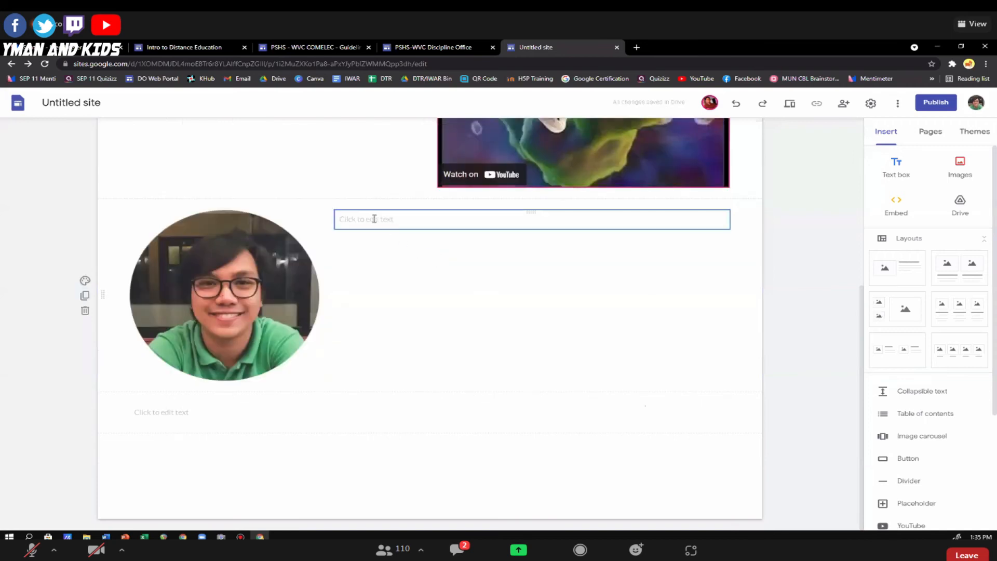
Enter the person's first name in capital letters in the text box beside the portrait.
{"action": "type", "text": "JOSIAHY"}
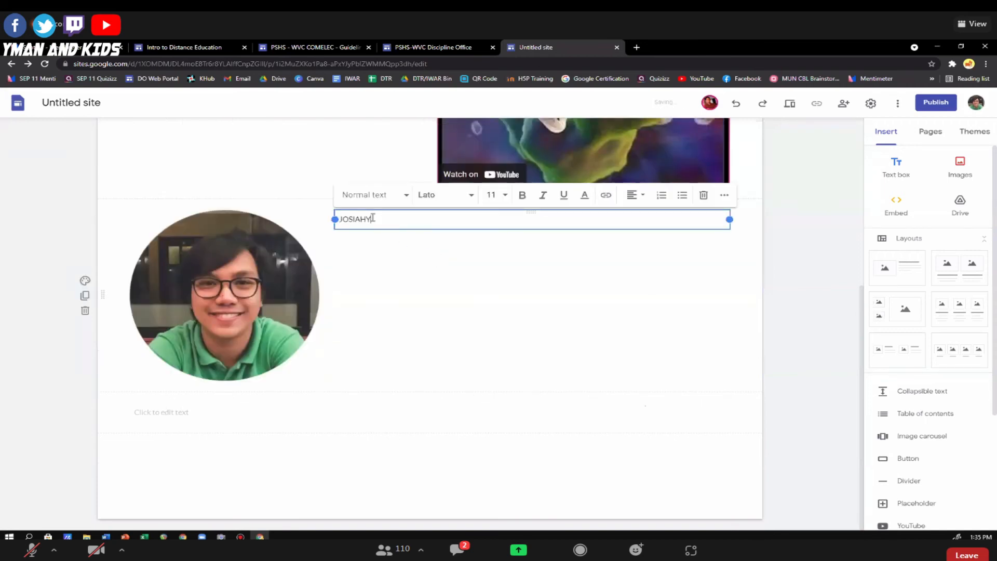
{"action": "key", "text": "BackSpace"}
{"action": "left_click", "coordinate": [761, 281]}
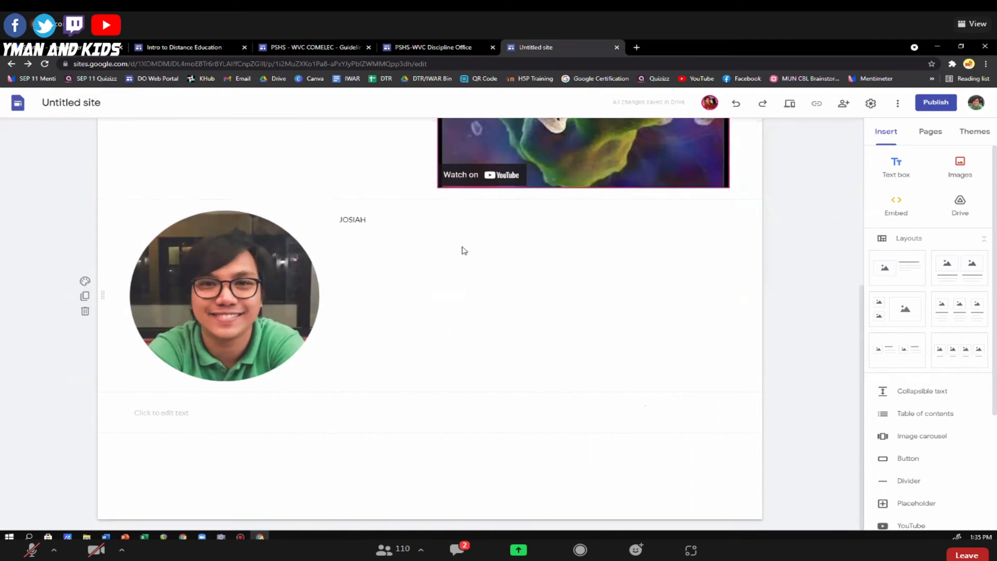
{"action": "scroll", "coordinate": [461, 249], "scroll_direction": "up", "scroll_amount": 5}
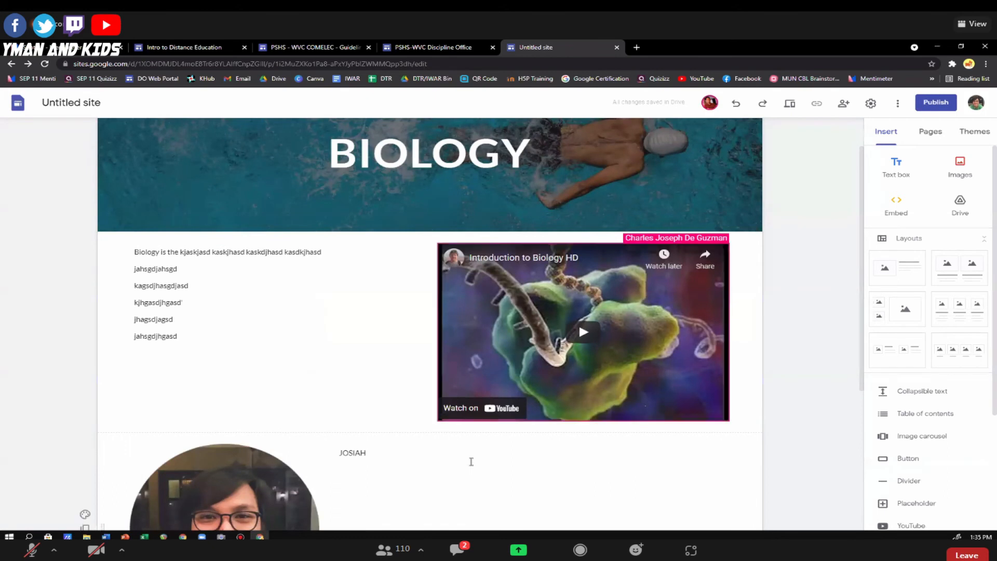
{"action": "scroll", "coordinate": [822, 272], "scroll_direction": "down", "scroll_amount": 3}
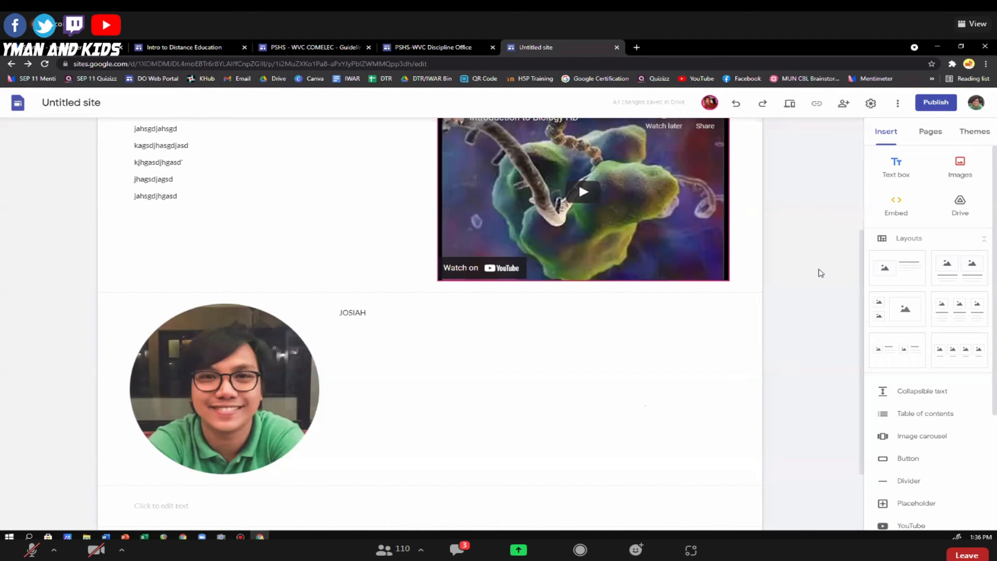
{"action": "scroll", "coordinate": [786, 343], "scroll_direction": "up", "scroll_amount": 4}
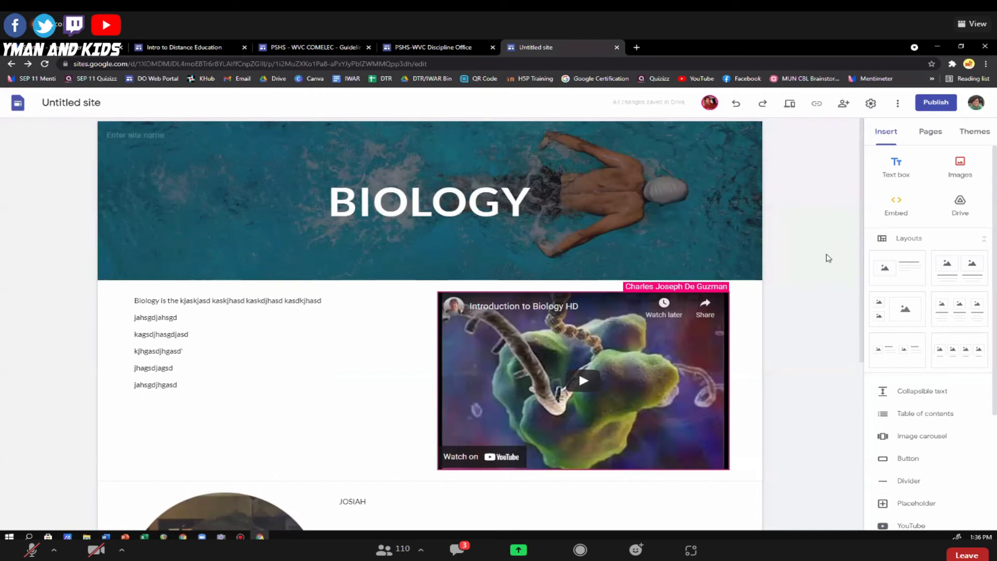
{"action": "scroll", "coordinate": [812, 275], "scroll_direction": "down", "scroll_amount": 5}
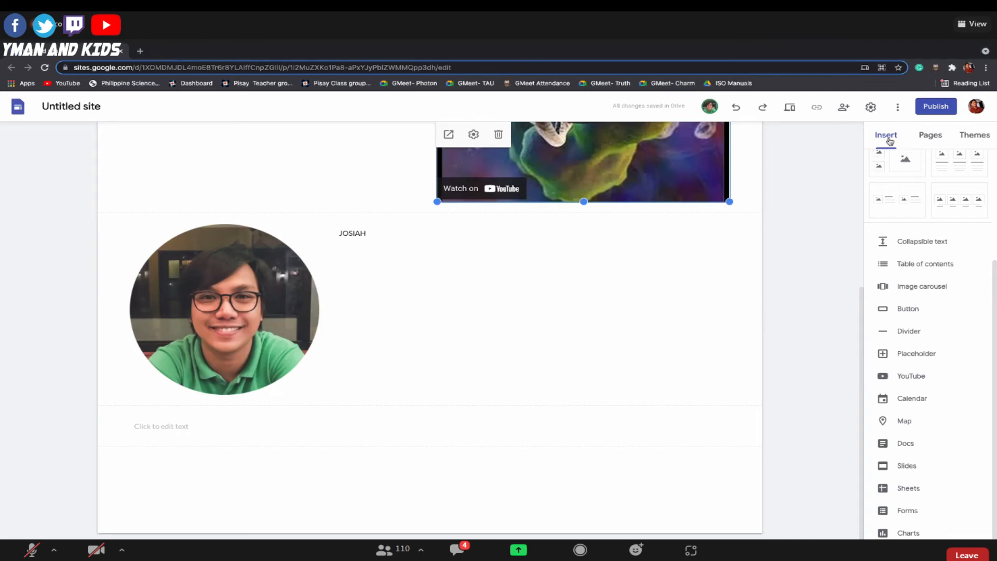
Apply the Aristotle theme to the site and choose its blue colour.
{"action": "left_click", "coordinate": [979, 137]}
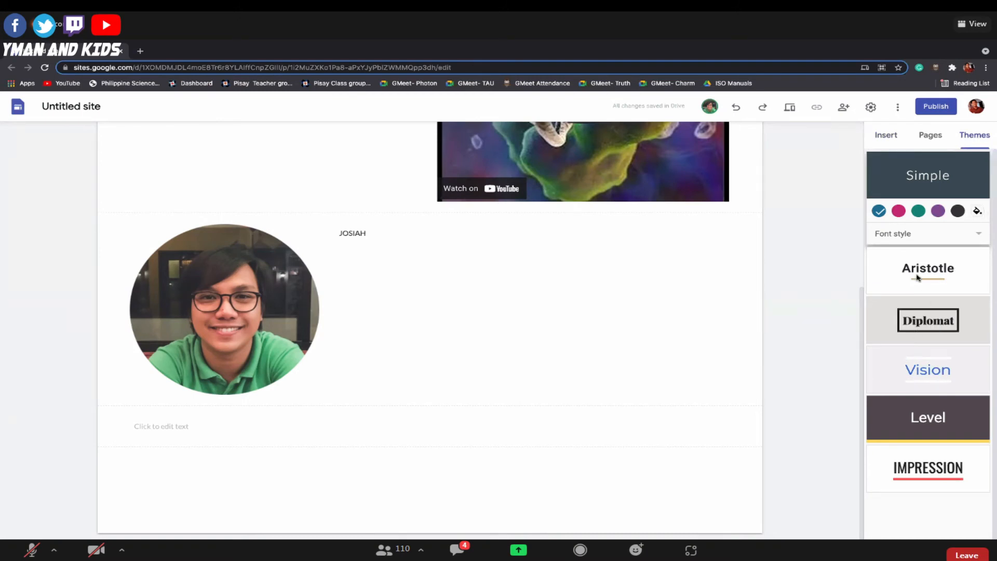
{"action": "left_click", "coordinate": [886, 276]}
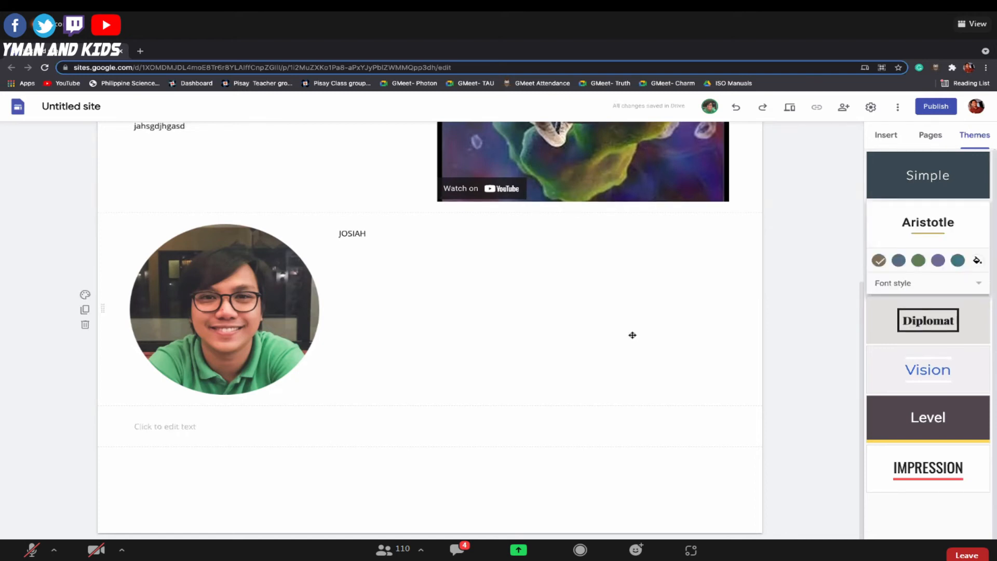
{"action": "scroll", "coordinate": [633, 337], "scroll_direction": "up", "scroll_amount": 5}
{"action": "scroll", "coordinate": [721, 336], "scroll_direction": "down", "scroll_amount": 2}
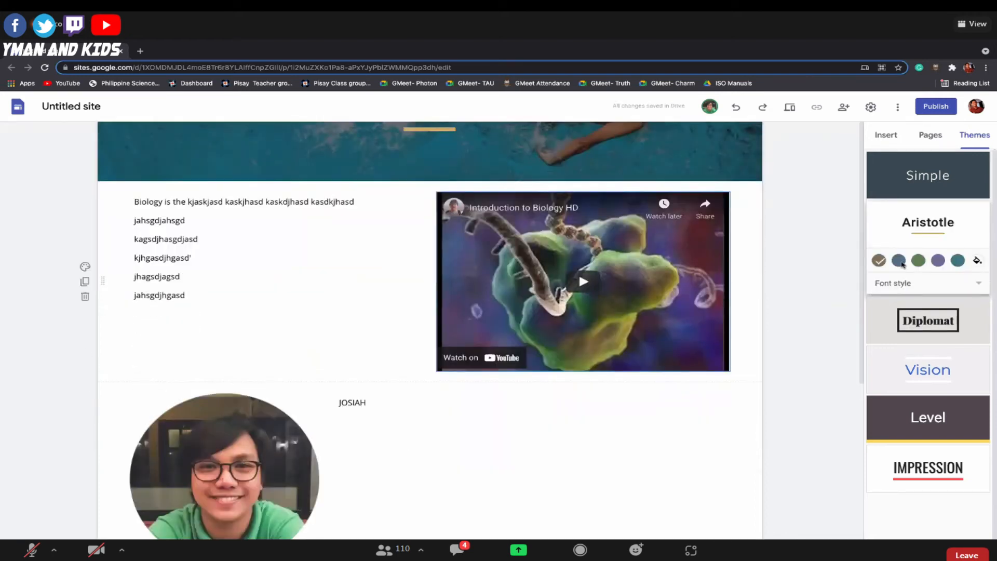
{"action": "left_click", "coordinate": [900, 262]}
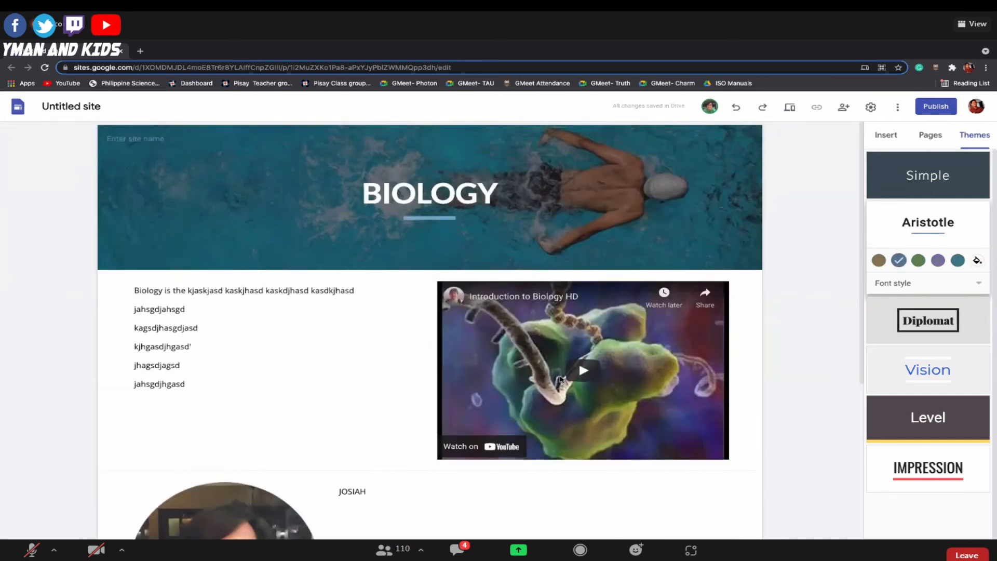
{"action": "scroll", "coordinate": [561, 379], "scroll_direction": "down", "scroll_amount": 5}
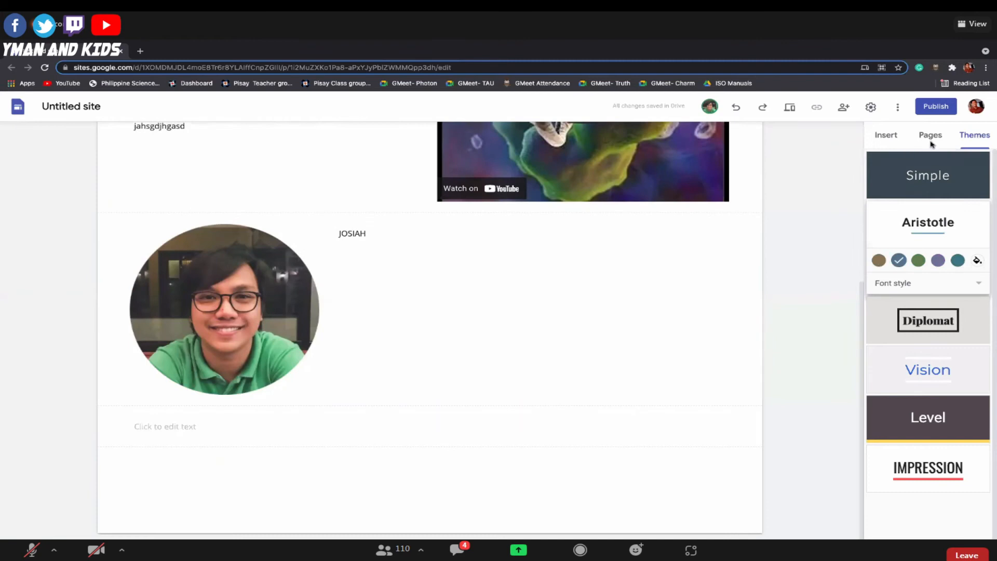
Add a new page named "Mathematics" to the site.
{"action": "left_click", "coordinate": [930, 136]}
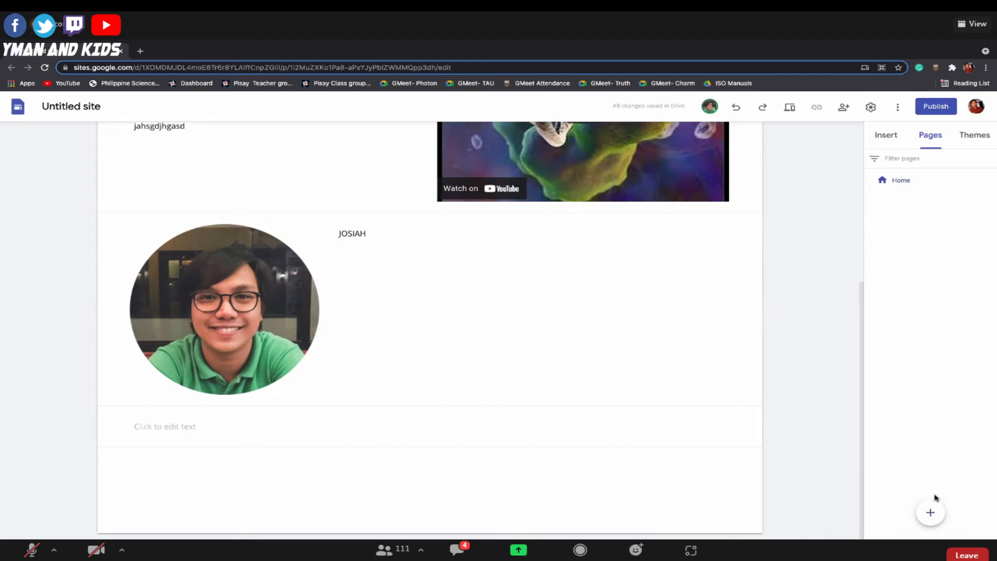
{"action": "mouse_move", "coordinate": [931, 515]}
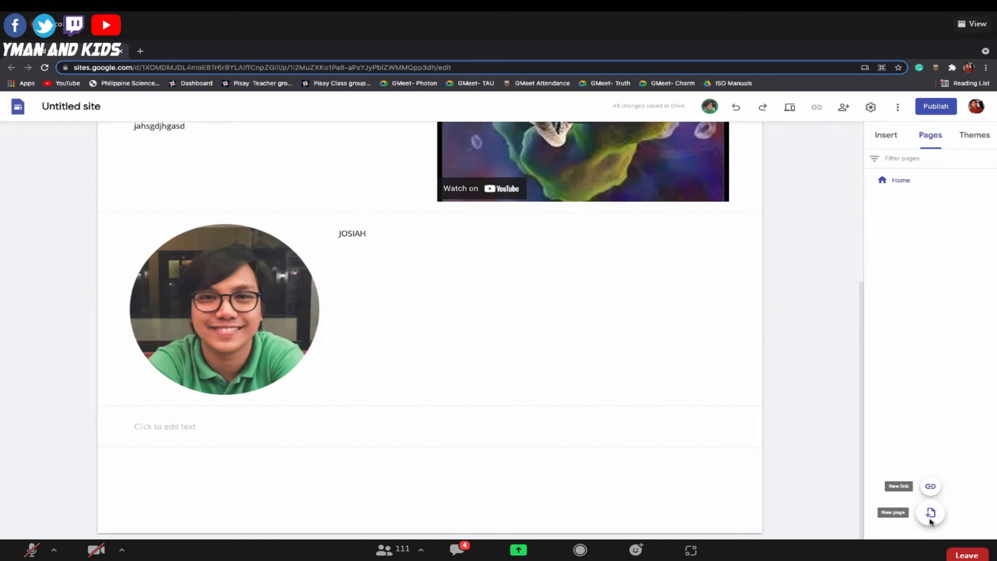
{"action": "left_click", "coordinate": [930, 515]}
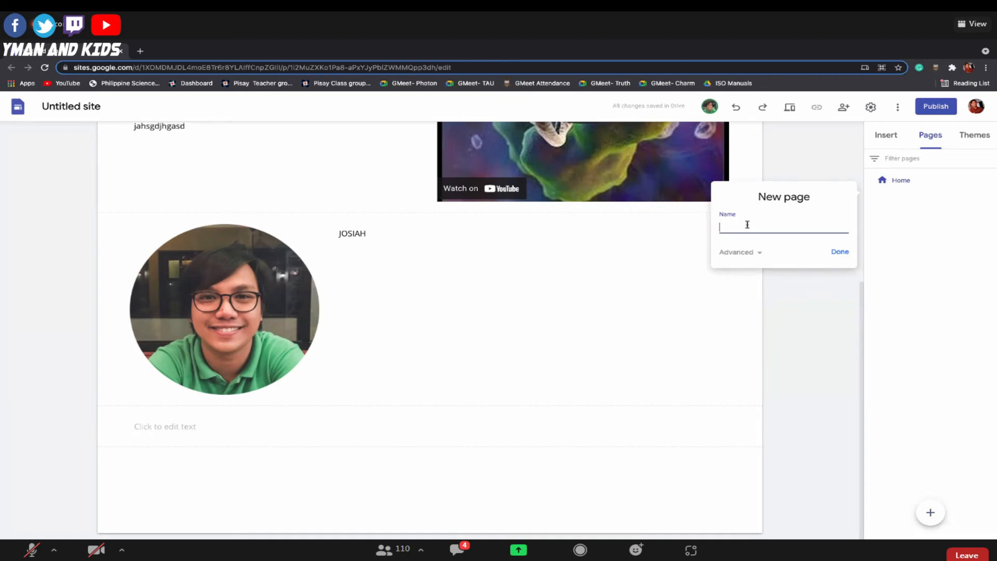
{"action": "type", "text": "Mathematics"}
{"action": "key", "text": "Return"}
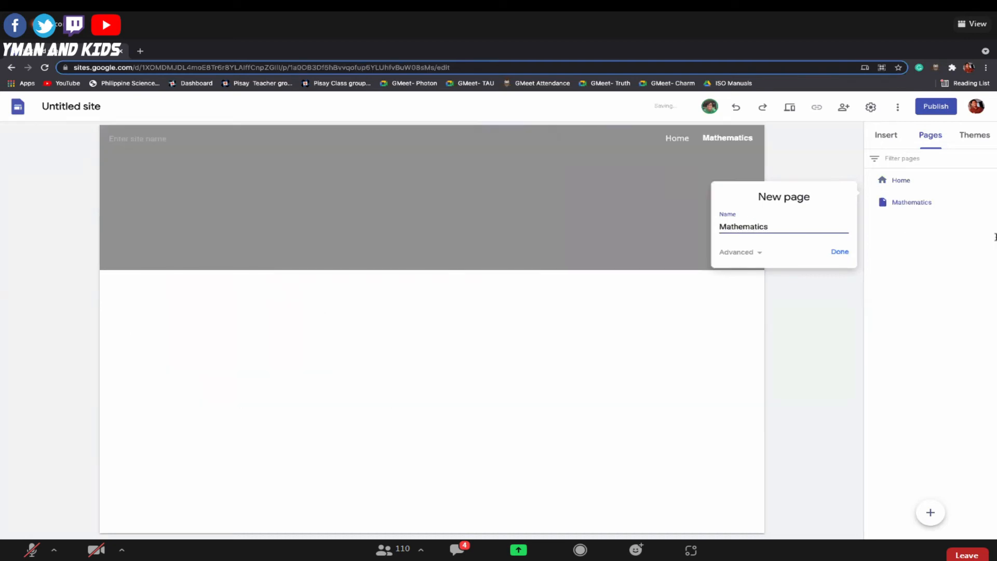
{"action": "left_click", "coordinate": [829, 250]}
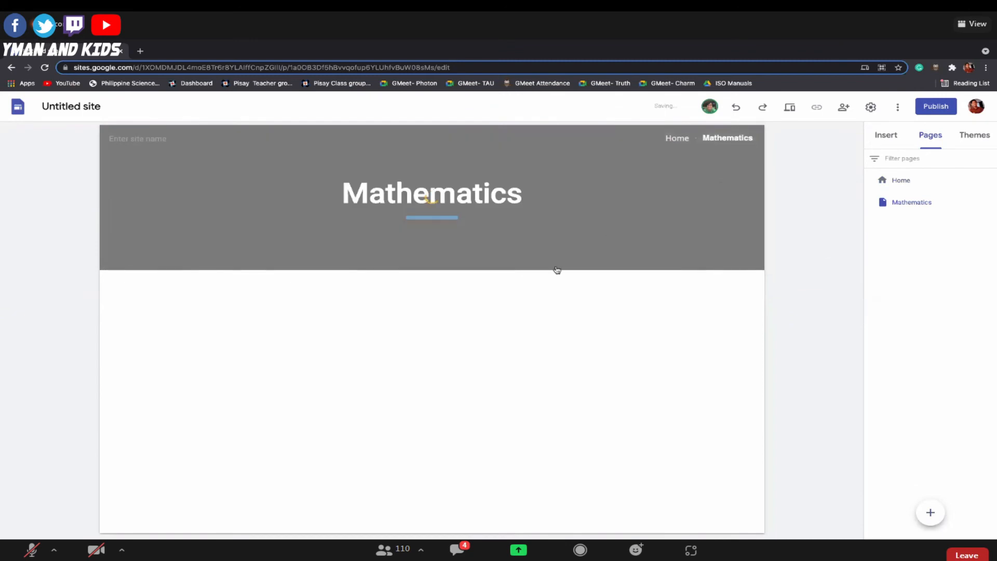
Return to the Home page and duplicate it.
{"action": "left_click", "coordinate": [676, 141]}
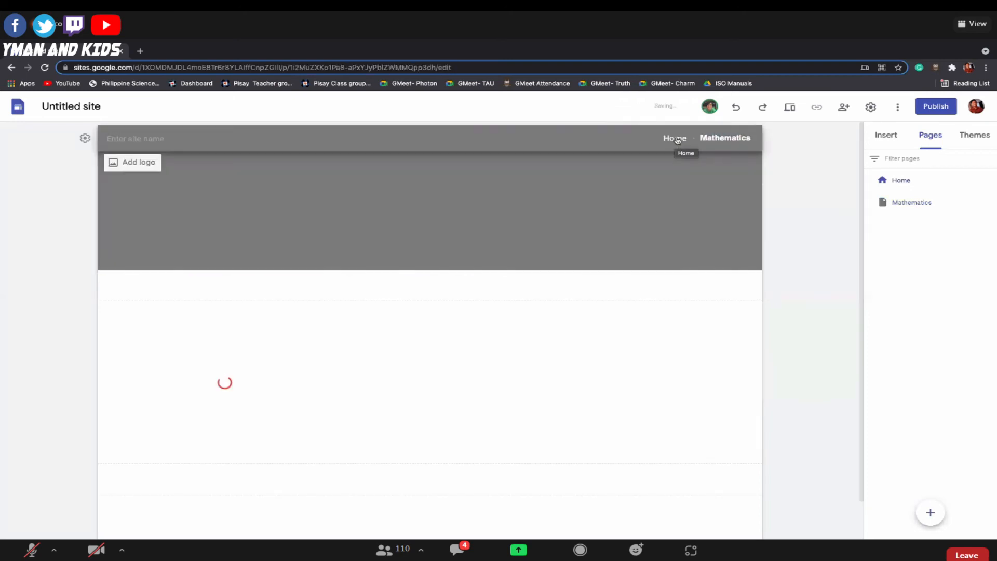
{"action": "right_click", "coordinate": [903, 180]}
{"action": "left_click", "coordinate": [903, 179]}
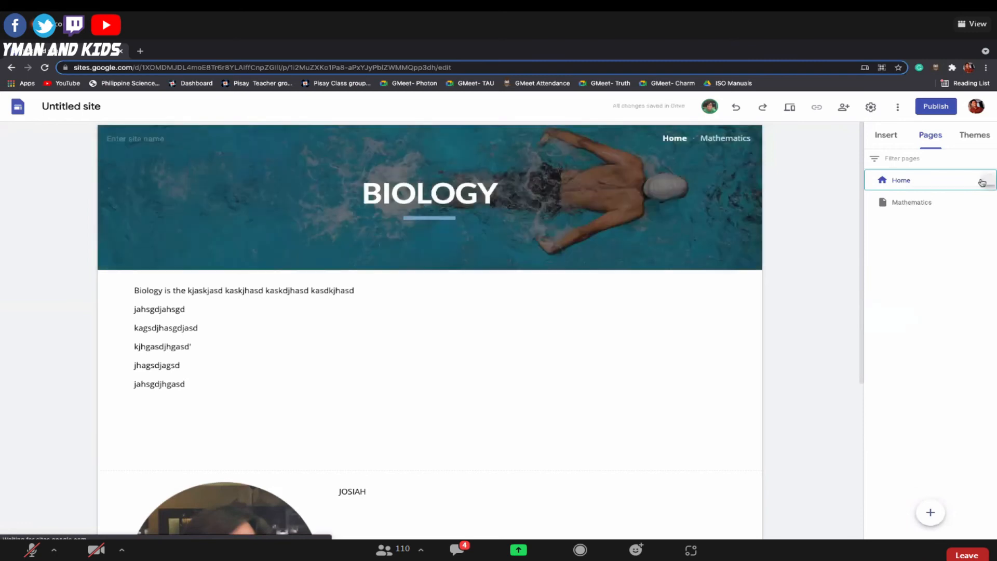
{"action": "left_click", "coordinate": [981, 182]}
{"action": "left_click", "coordinate": [981, 184]}
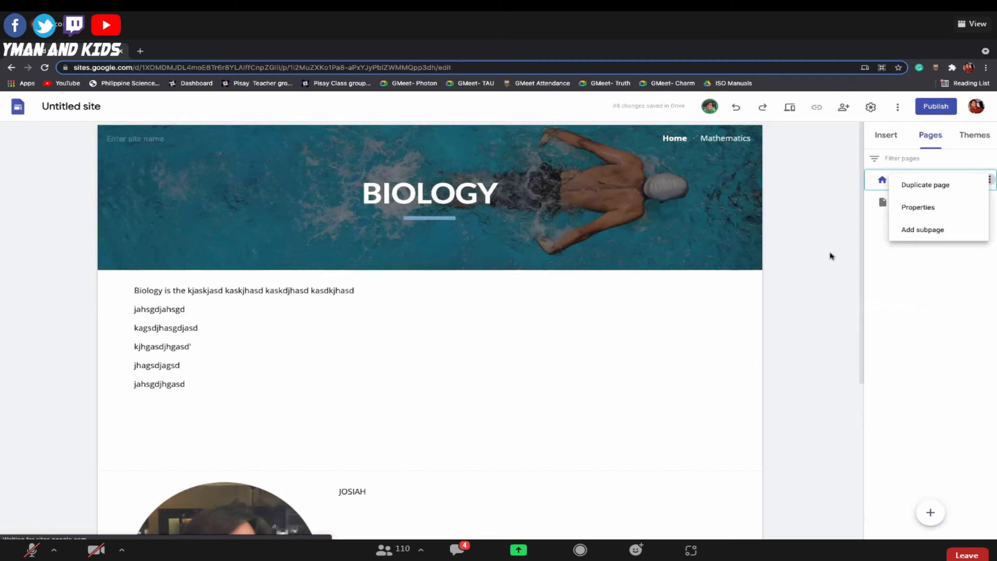
{"action": "left_click", "coordinate": [833, 254]}
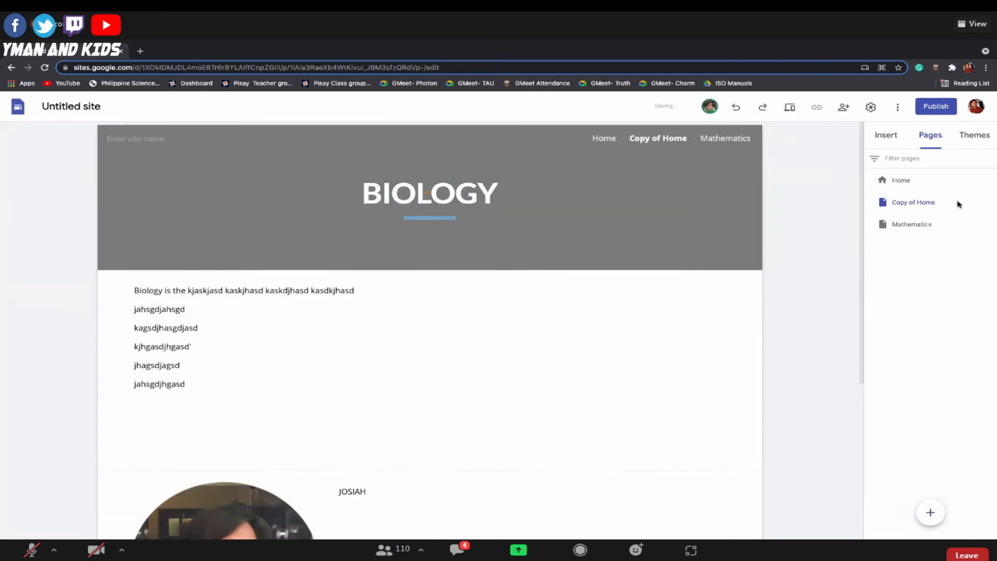
Delete the "Copy of Home" page from the site.
{"action": "left_click", "coordinate": [935, 203]}
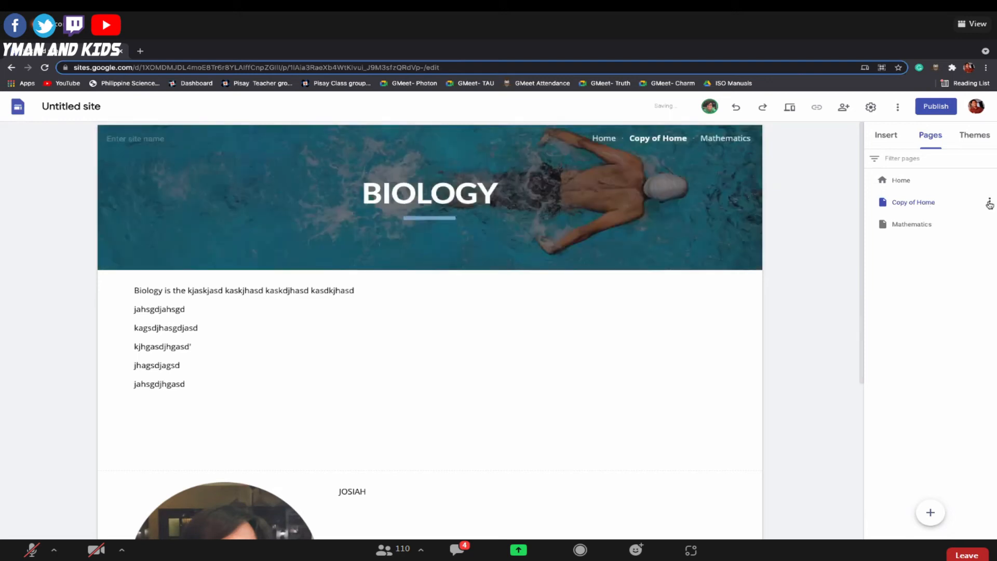
{"action": "left_click", "coordinate": [990, 202]}
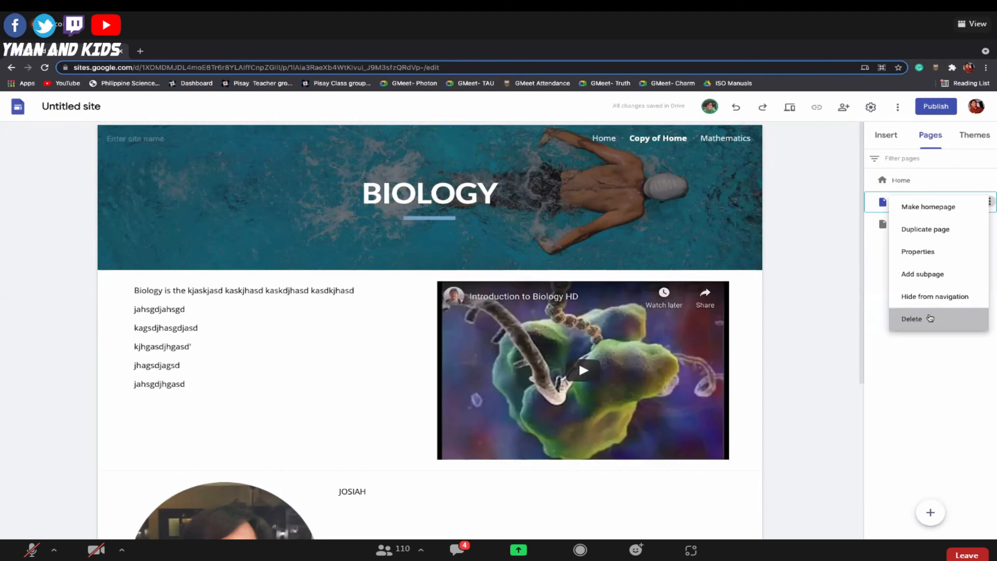
{"action": "left_click", "coordinate": [931, 318]}
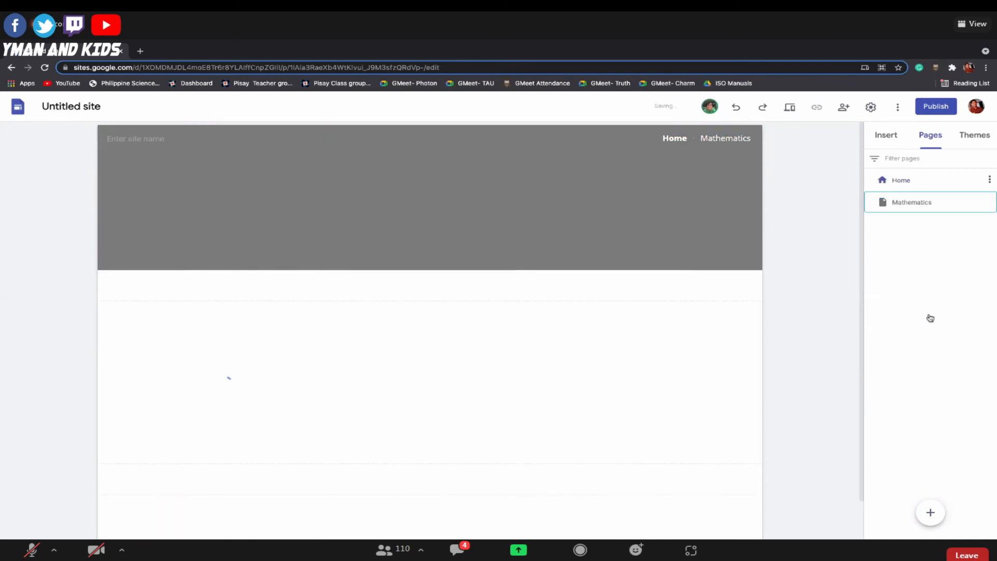
Rename the Home page as "Biology".
{"action": "double_click", "coordinate": [903, 180]}
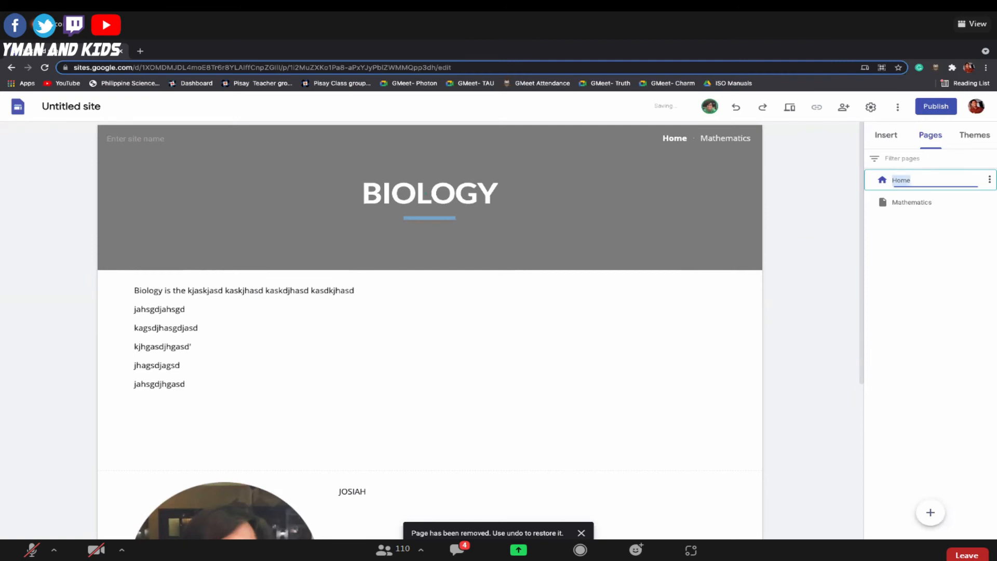
{"action": "type", "text": "Hoe"}
{"action": "key", "text": "BackSpace"}
{"action": "key", "text": "BackSpace"}
{"action": "key", "text": "BackSpace"}
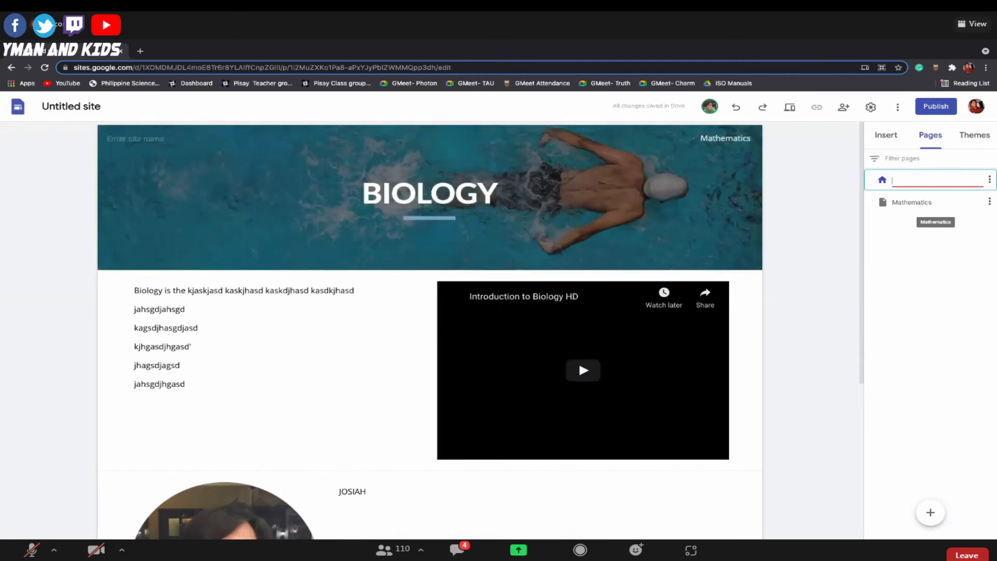
{"action": "type", "text": "Biology"}
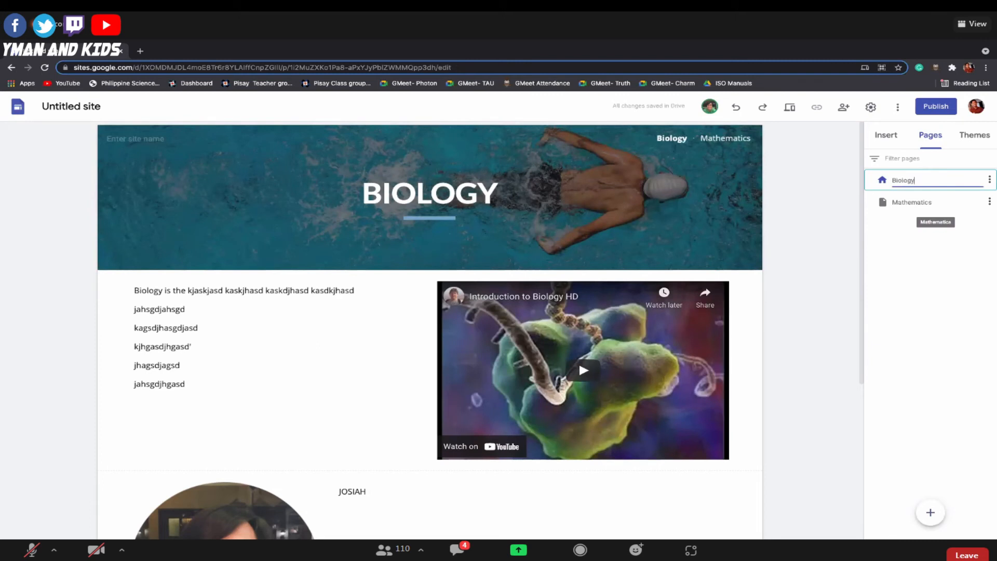
{"action": "key", "text": "Return"}
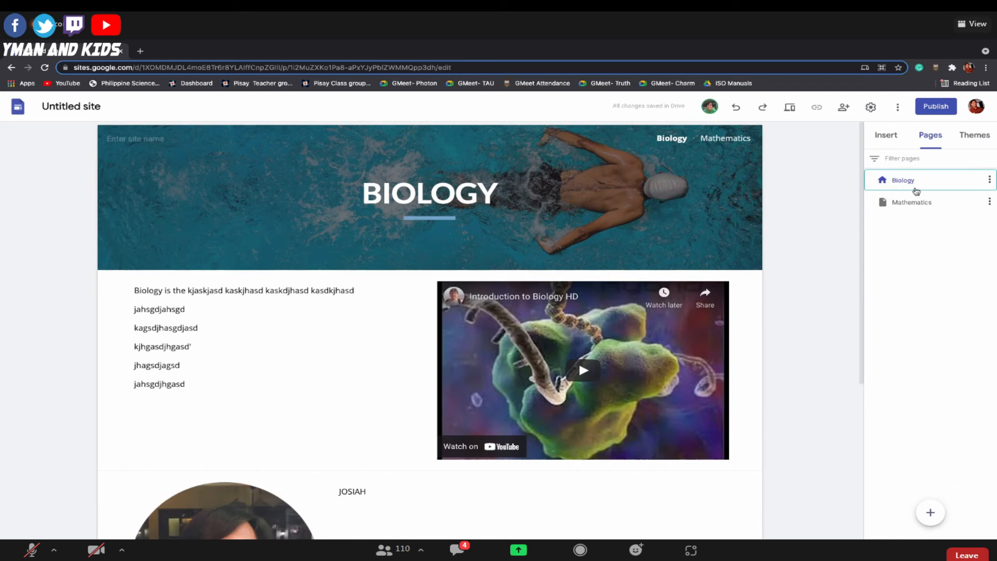
Replace the header image of the Mathematics page with the uploaded file "Latin Quotes.jpg" from Downloads.
{"action": "left_click", "coordinate": [909, 206]}
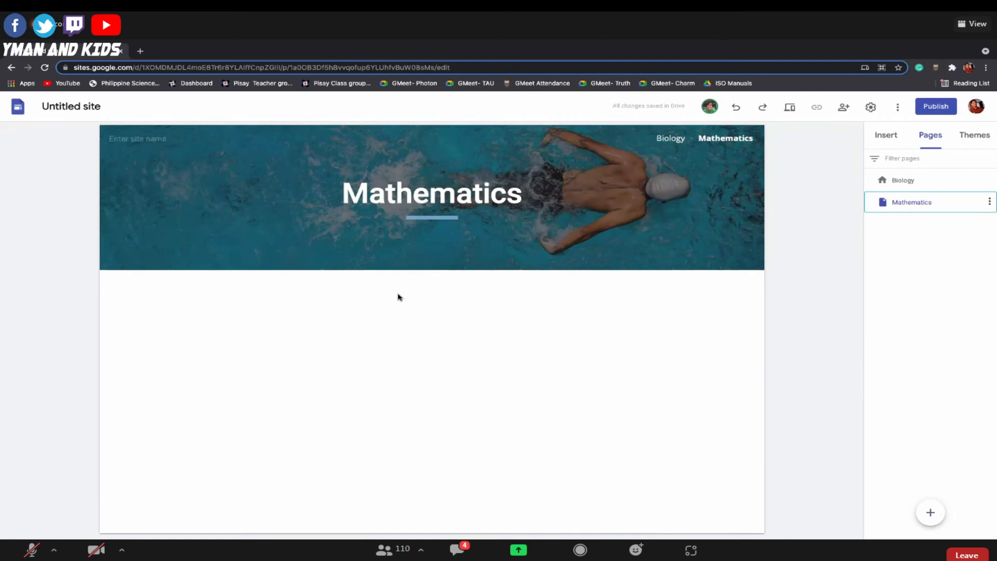
{"action": "mouse_move", "coordinate": [151, 256]}
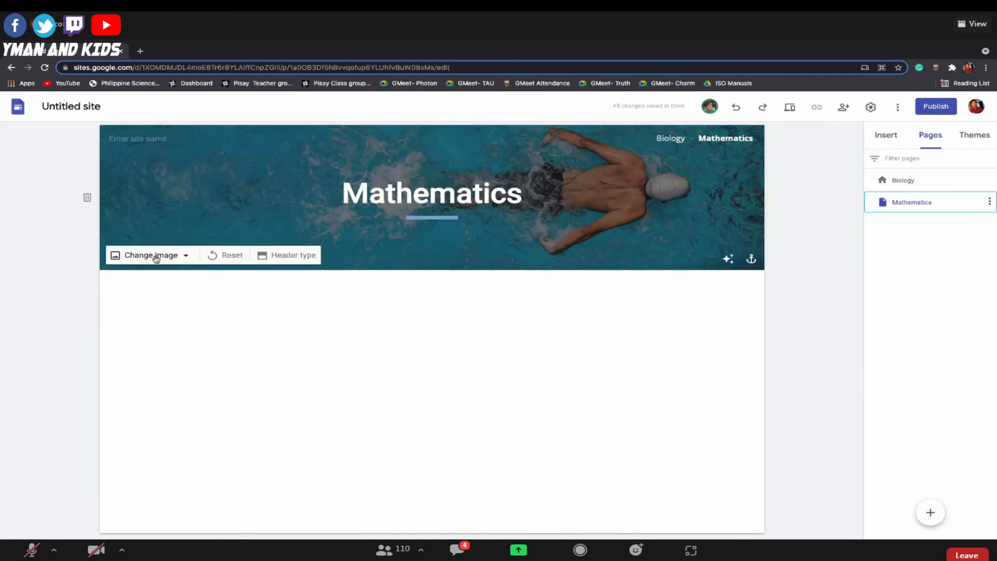
{"action": "left_click", "coordinate": [154, 256]}
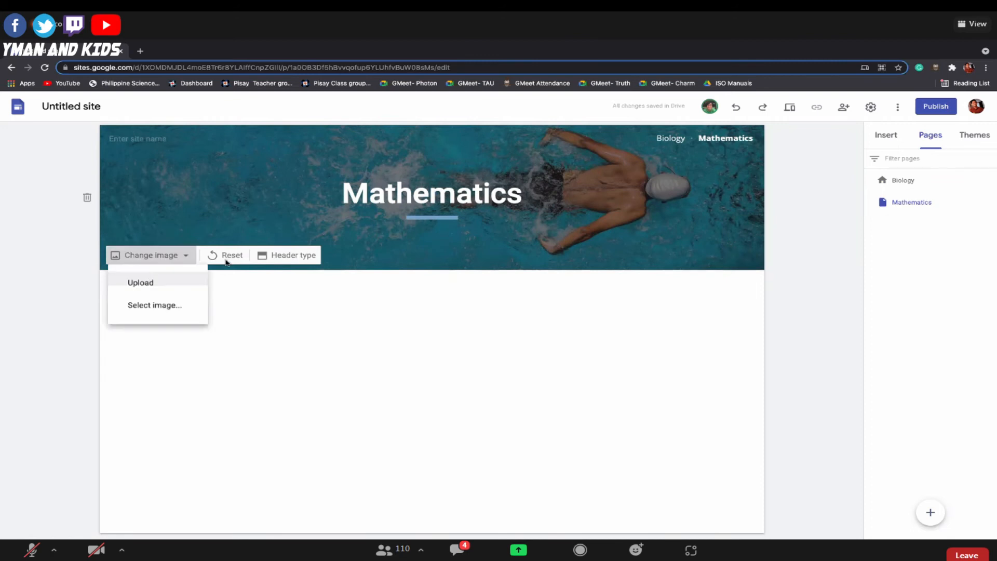
{"action": "left_click", "coordinate": [158, 287]}
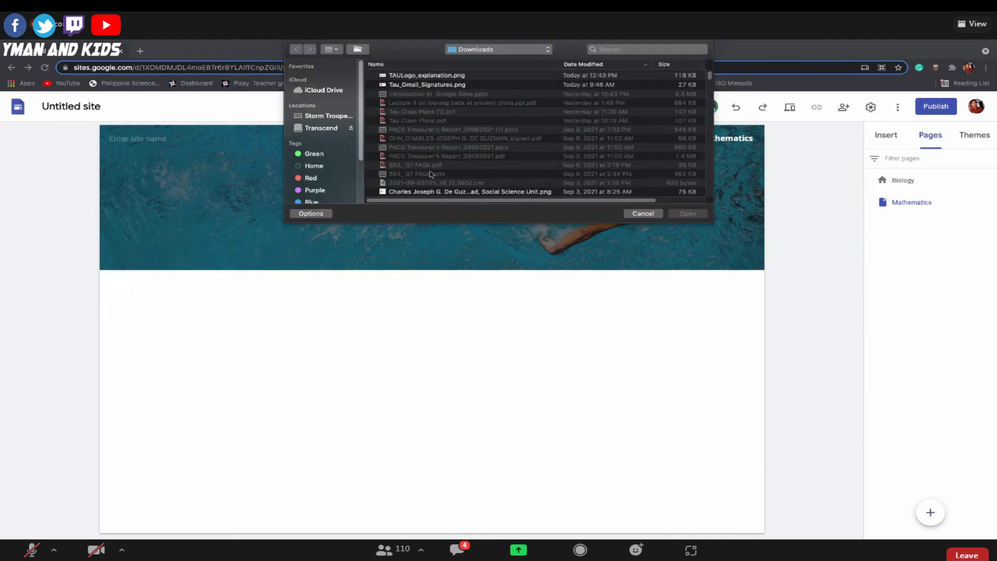
{"action": "scroll", "coordinate": [430, 174], "scroll_direction": "down", "scroll_amount": 3}
{"action": "scroll", "coordinate": [430, 174], "scroll_direction": "up", "scroll_amount": 3}
{"action": "scroll", "coordinate": [430, 174], "scroll_direction": "down", "scroll_amount": 3}
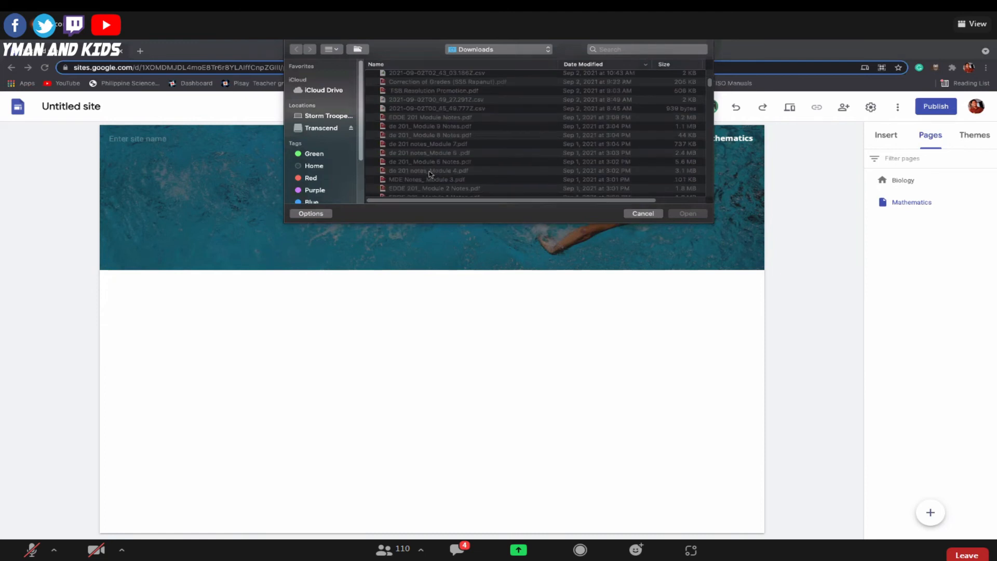
{"action": "scroll", "coordinate": [430, 174], "scroll_direction": "down", "scroll_amount": 5}
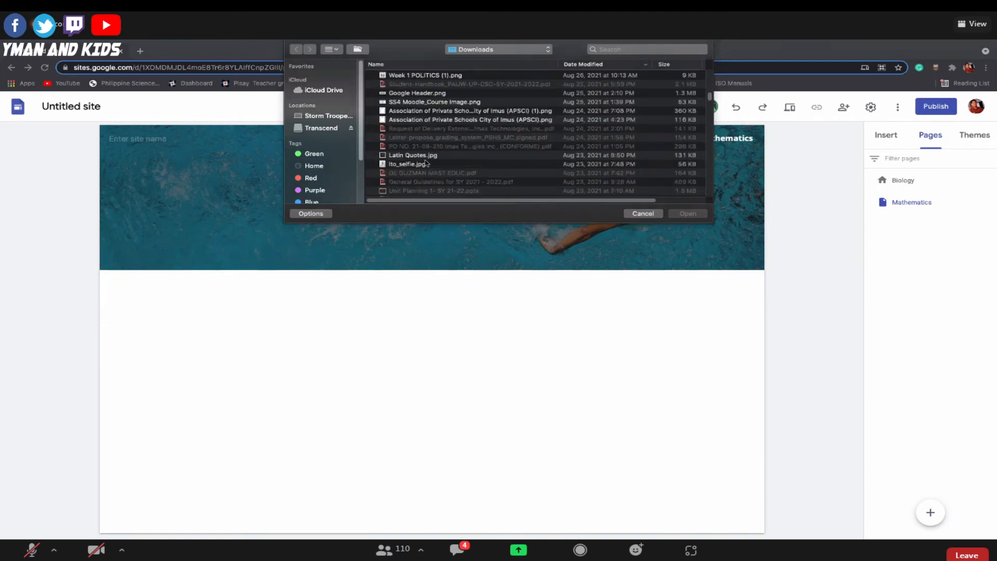
{"action": "left_click", "coordinate": [426, 156]}
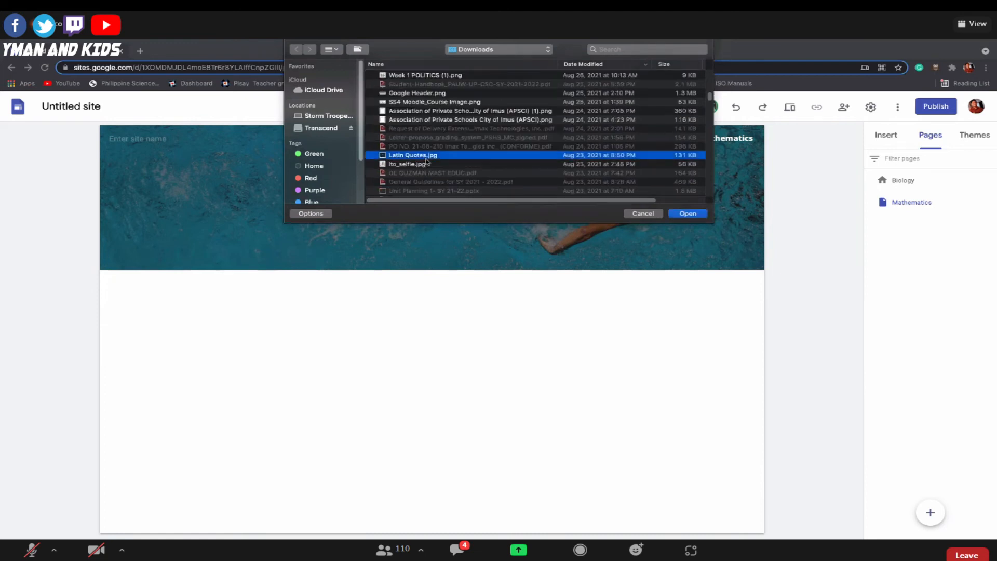
{"action": "left_click", "coordinate": [686, 214]}
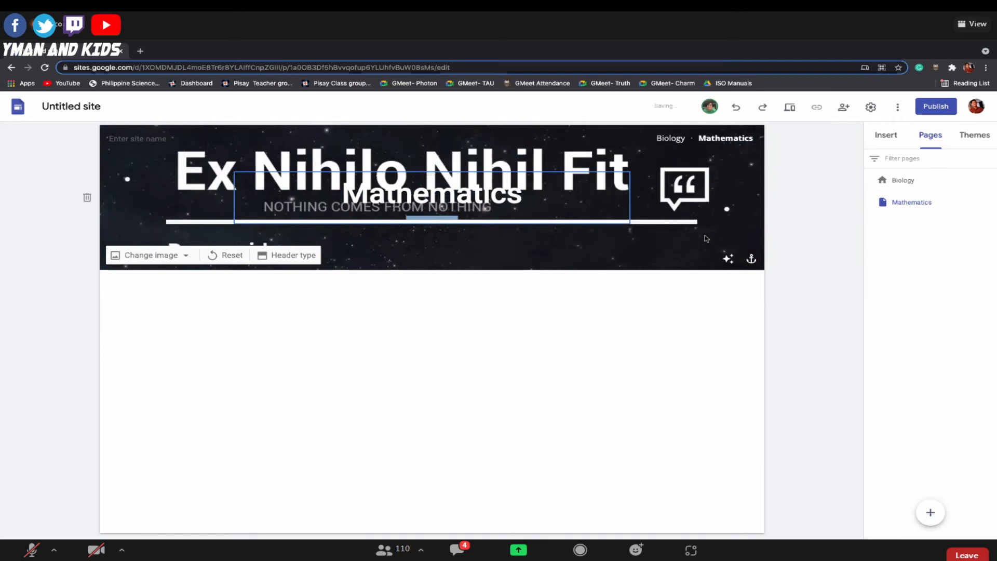
Toggle the readability adjustment on the Mathematics page's header image.
{"action": "left_click", "coordinate": [728, 258]}
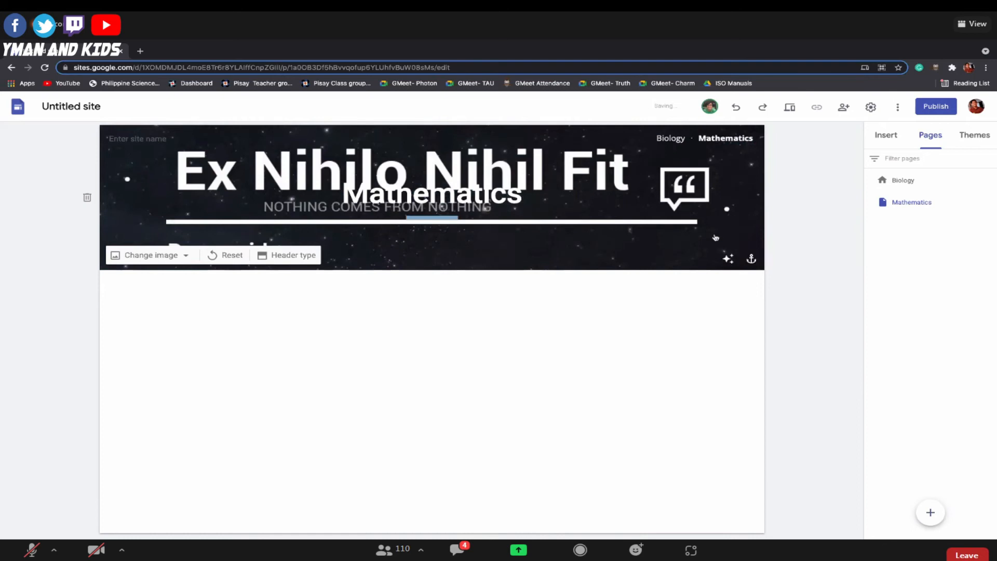
{"action": "left_click", "coordinate": [727, 258]}
{"action": "left_click", "coordinate": [727, 258]}
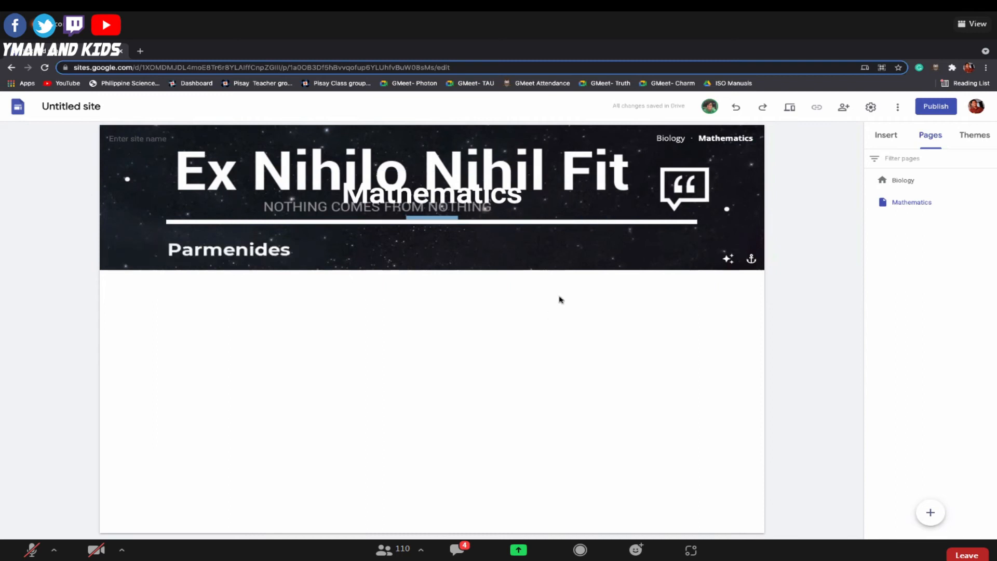
Compare the Biology page with Mathematics, and add a subpage named "Math 1" under Mathematics.
{"action": "left_click", "coordinate": [893, 181]}
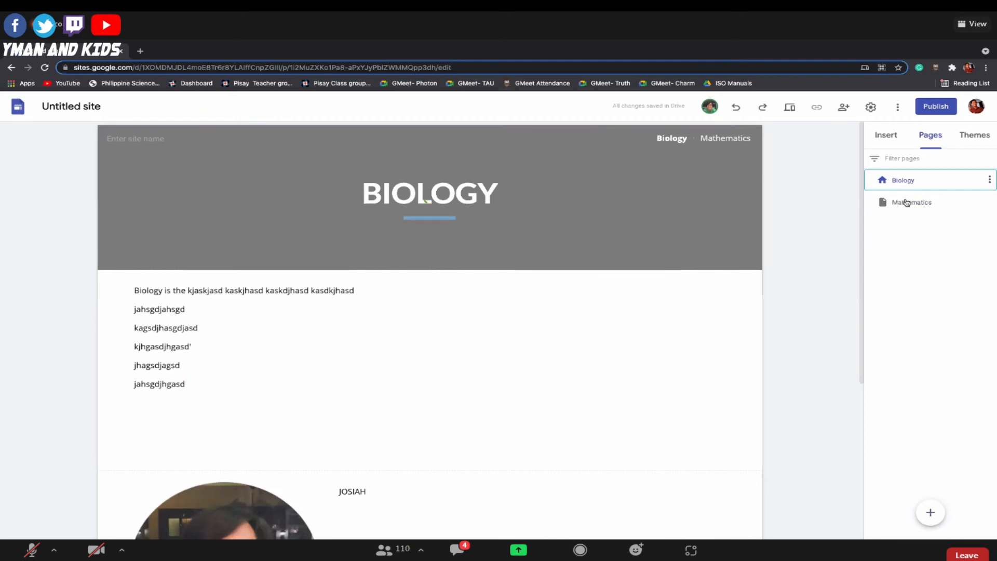
{"action": "left_click", "coordinate": [903, 205]}
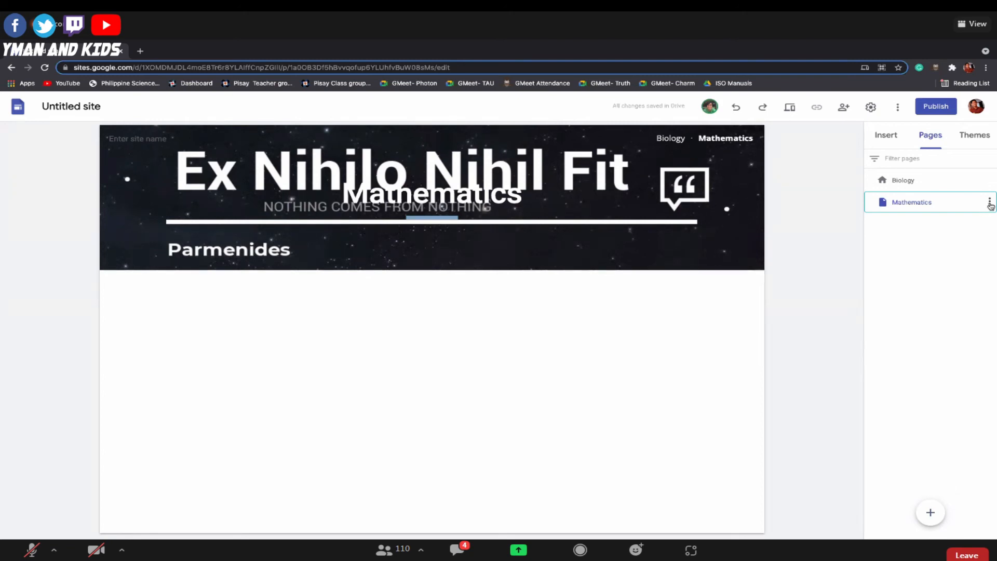
{"action": "left_click", "coordinate": [989, 202]}
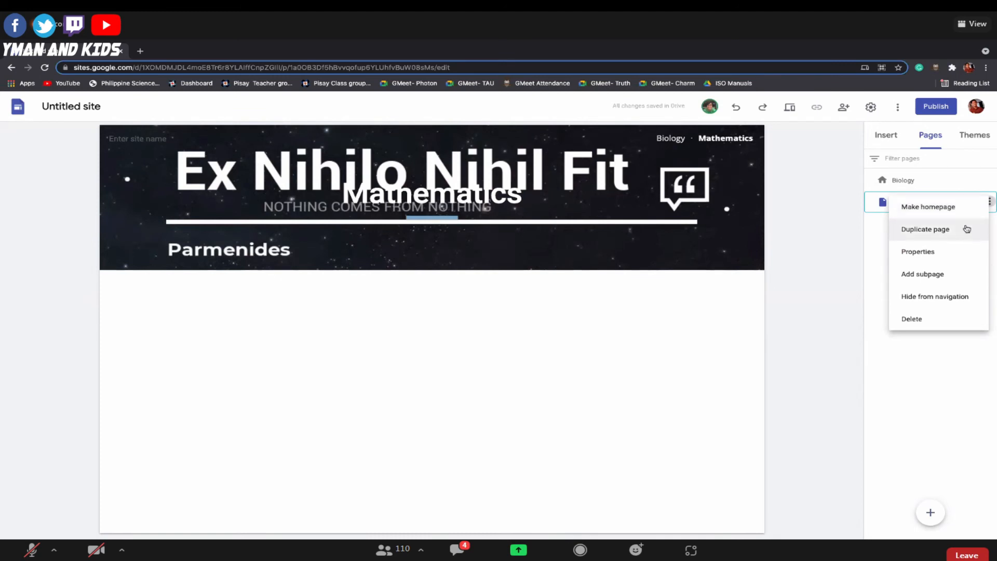
{"action": "left_click", "coordinate": [941, 277]}
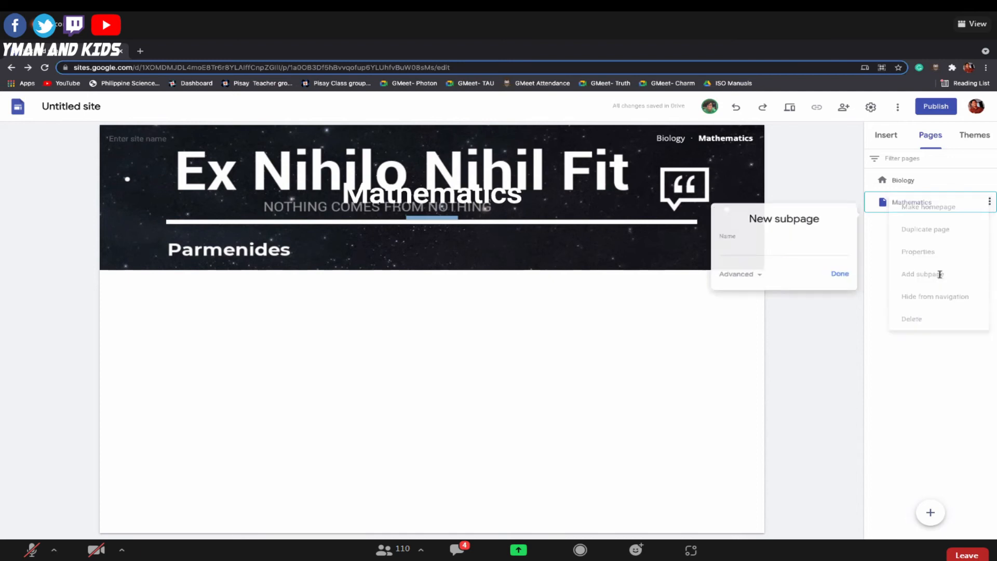
{"action": "type", "text": "Math 1"}
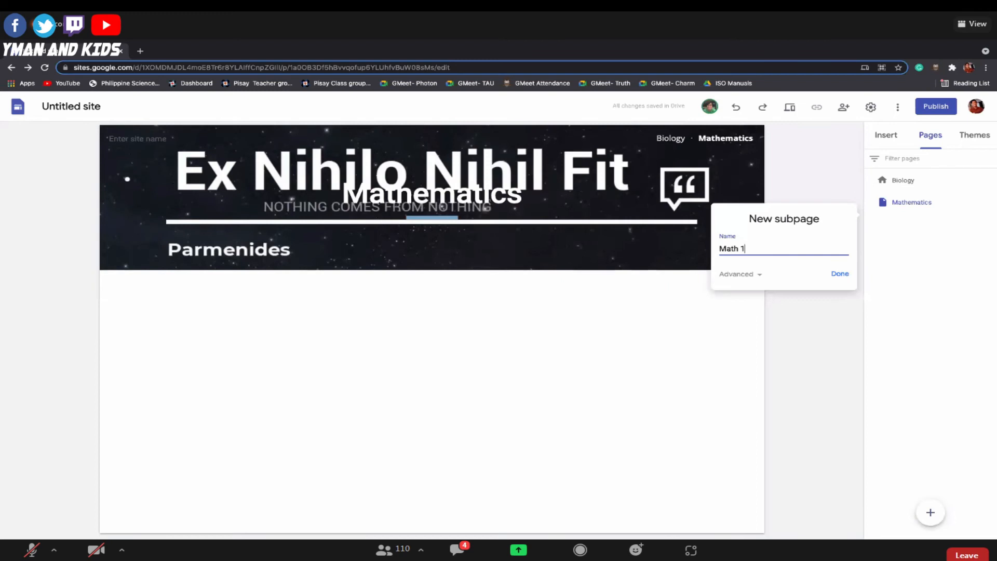
{"action": "left_click", "coordinate": [834, 276]}
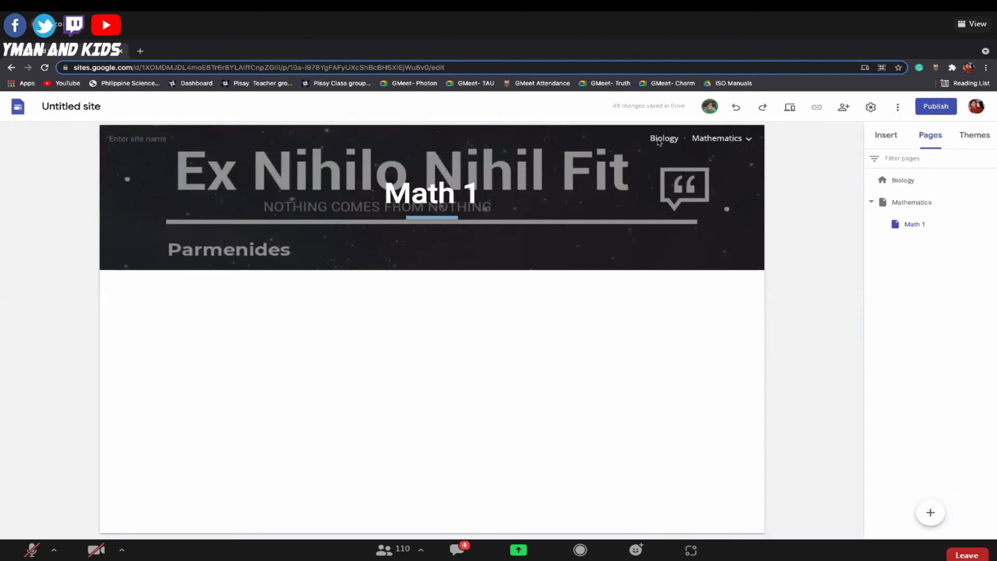
{"action": "left_click", "coordinate": [749, 143]}
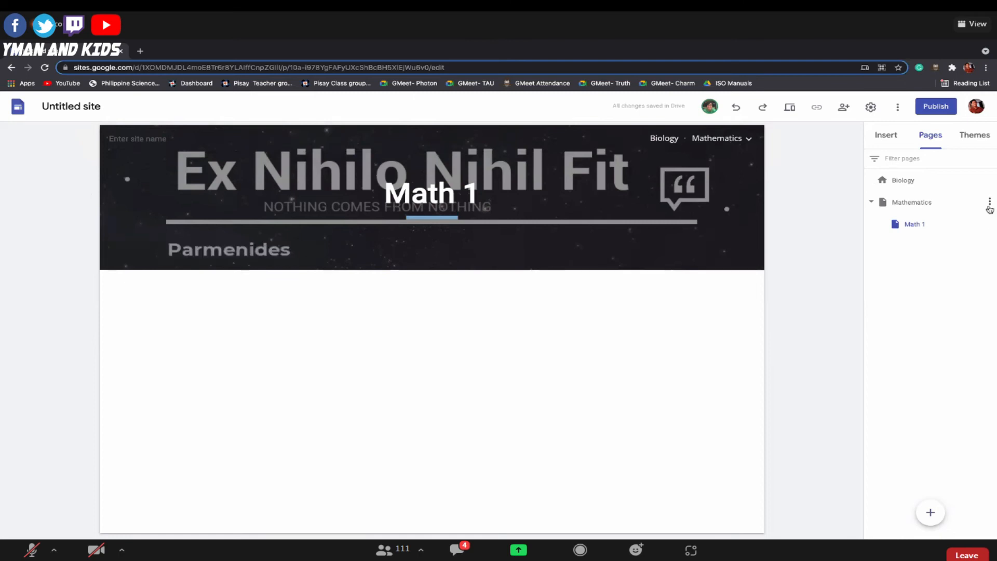
Add a second subpage named "Math 2" under the Mathematics page and check the site navigation.
{"action": "left_click", "coordinate": [989, 202]}
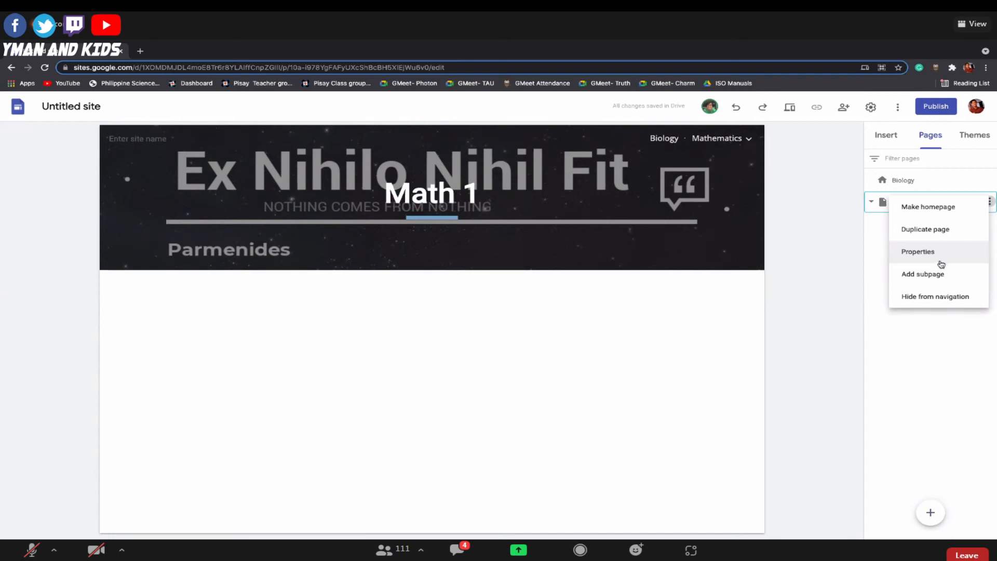
{"action": "left_click", "coordinate": [939, 273]}
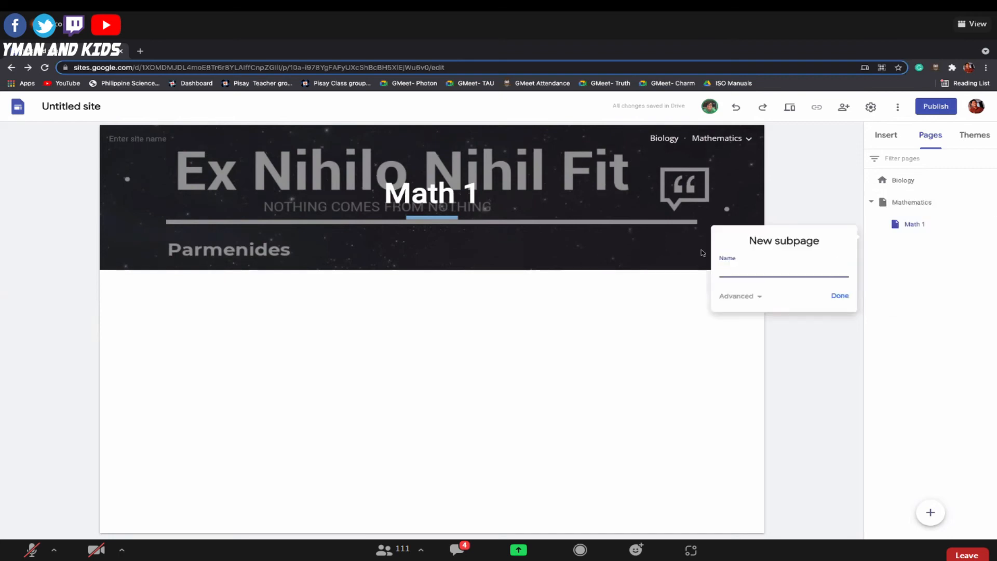
{"action": "type", "text": "Math 2"}
{"action": "left_click", "coordinate": [842, 296]}
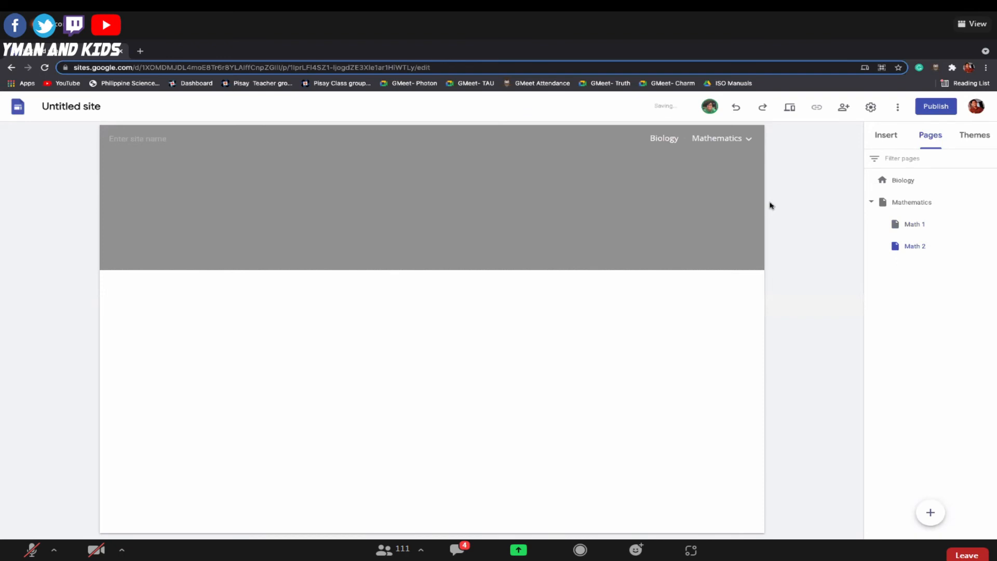
{"action": "mouse_move", "coordinate": [749, 139]}
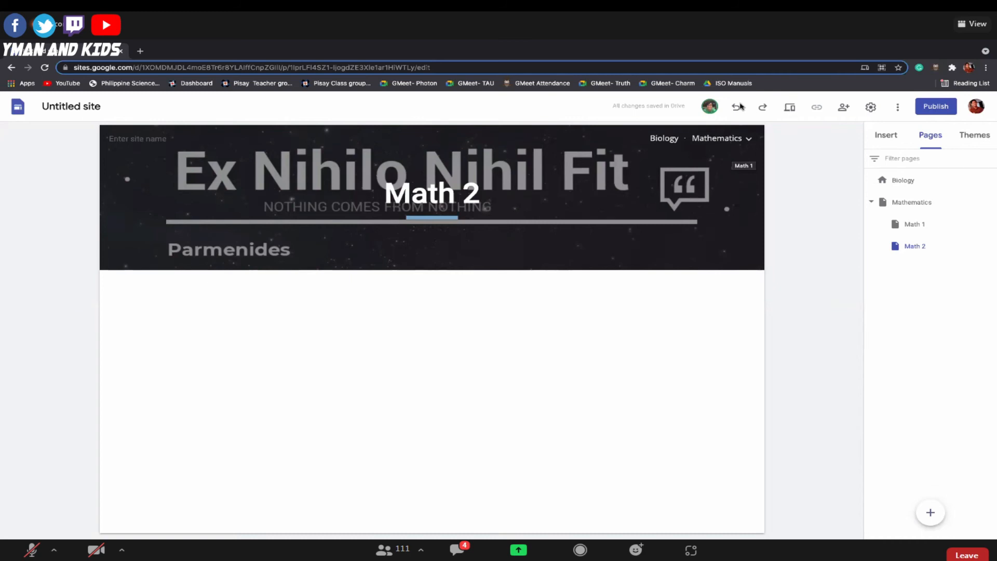
Preview the site's Biology page in phone, tablet and large-screen layouts, and exit the preview.
{"action": "left_click", "coordinate": [789, 109]}
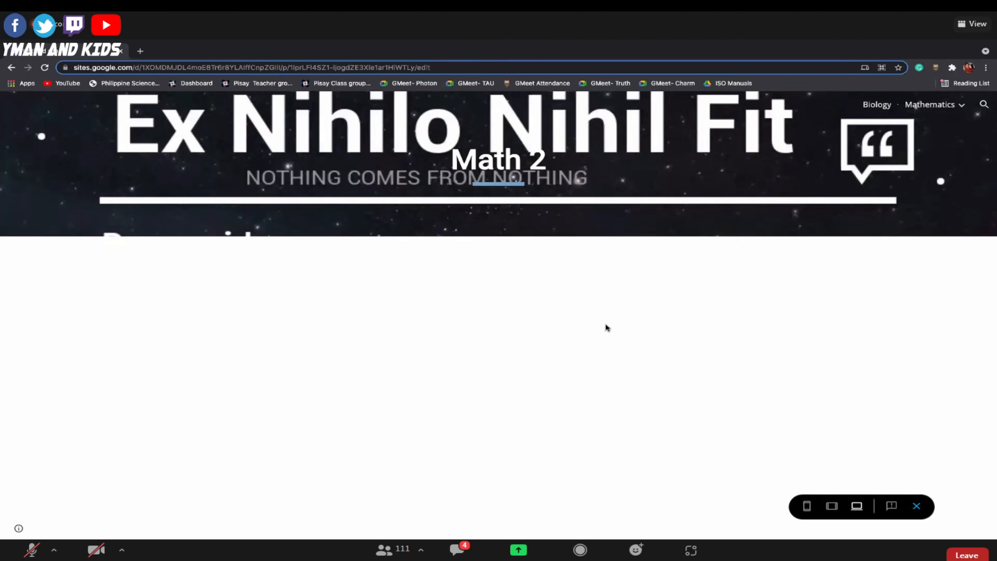
{"action": "left_click", "coordinate": [877, 107]}
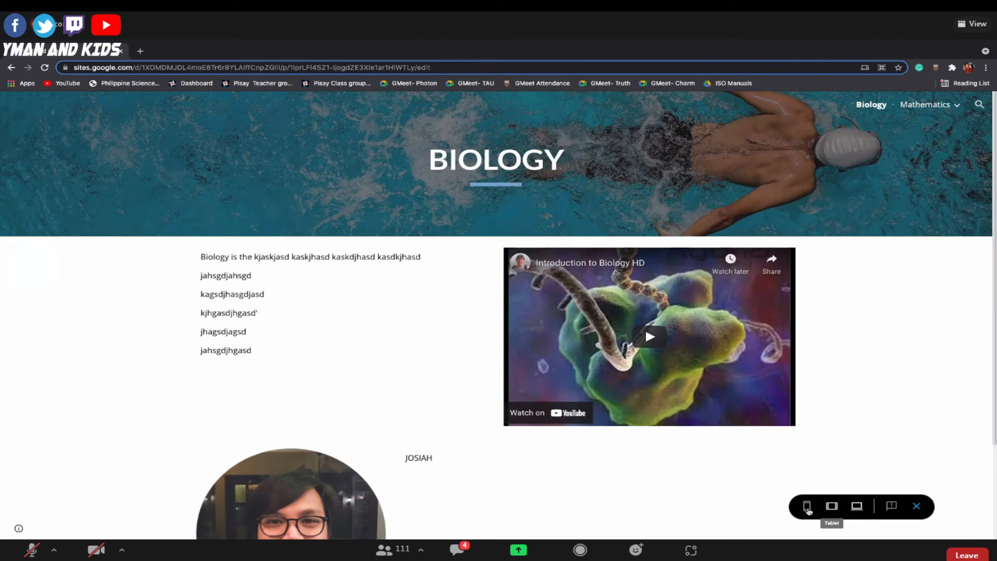
{"action": "left_click", "coordinate": [807, 506]}
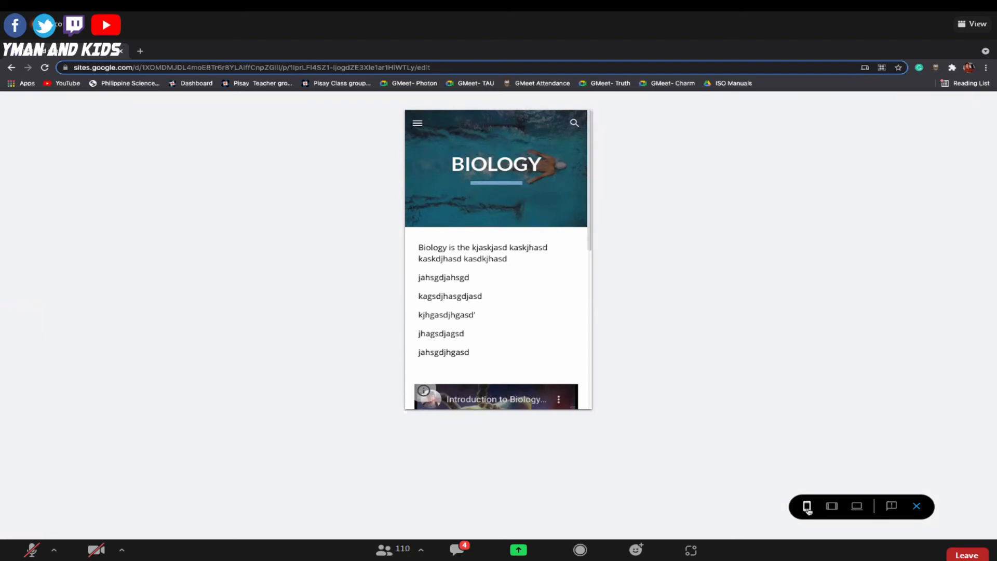
{"action": "left_click", "coordinate": [831, 506]}
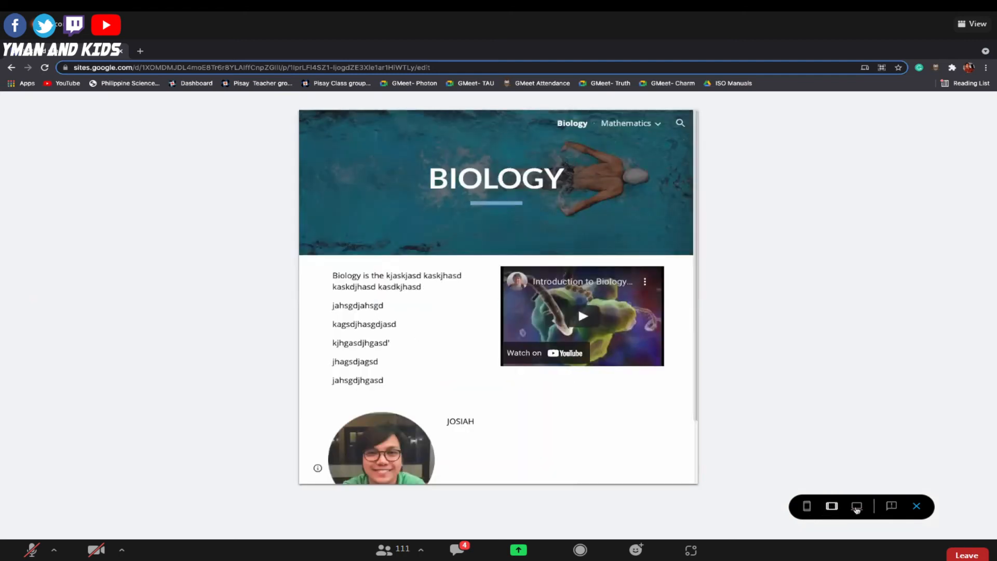
{"action": "left_click", "coordinate": [857, 508]}
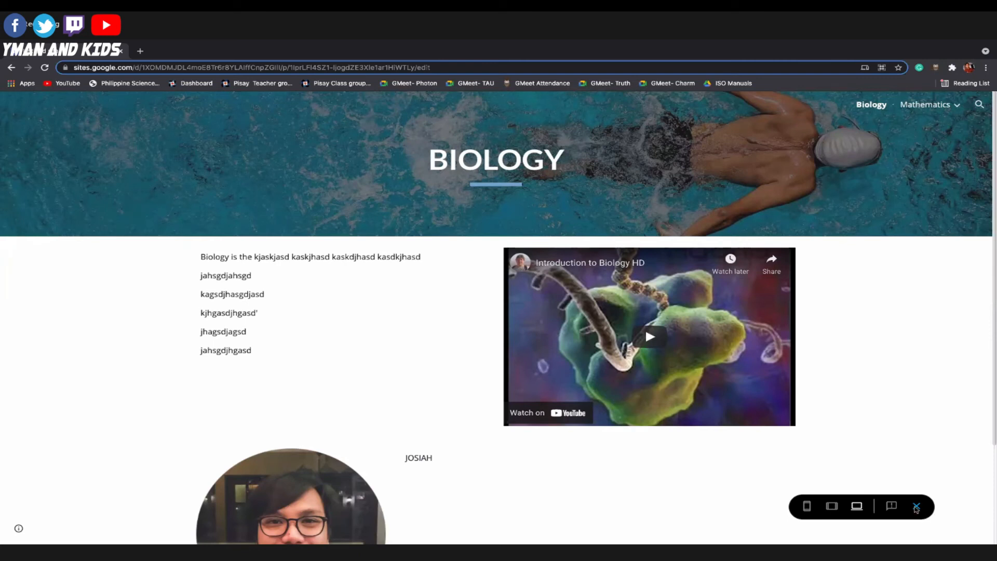
{"action": "left_click", "coordinate": [916, 507]}
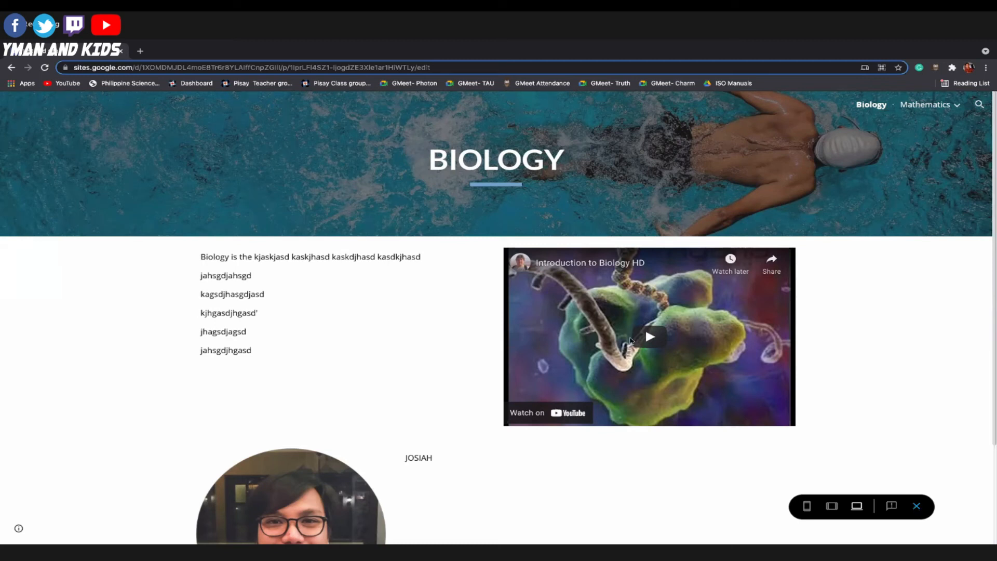
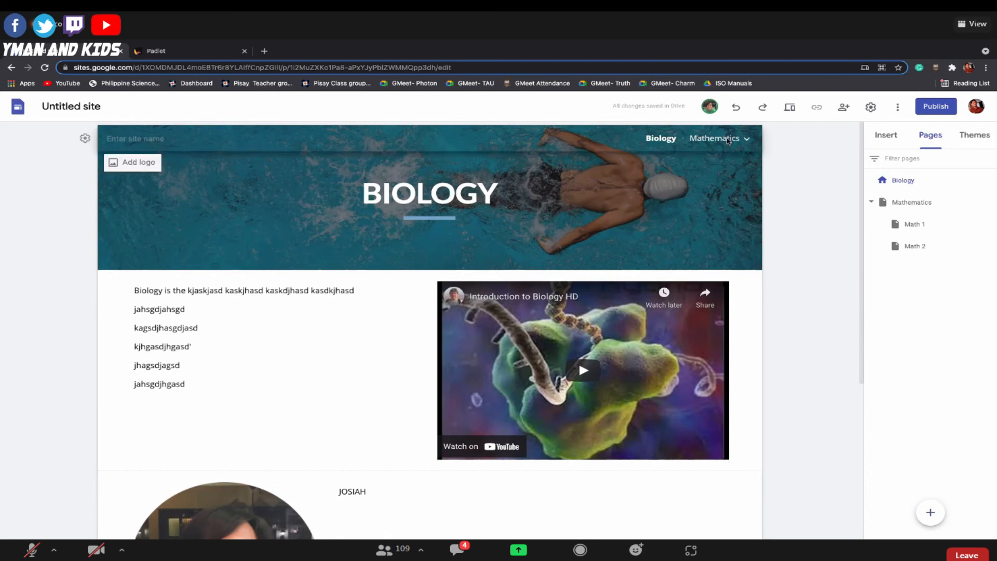
Open the Mathematics page for editing and compare the URL and embed-code options for embedding web content.
{"action": "left_click", "coordinate": [728, 139]}
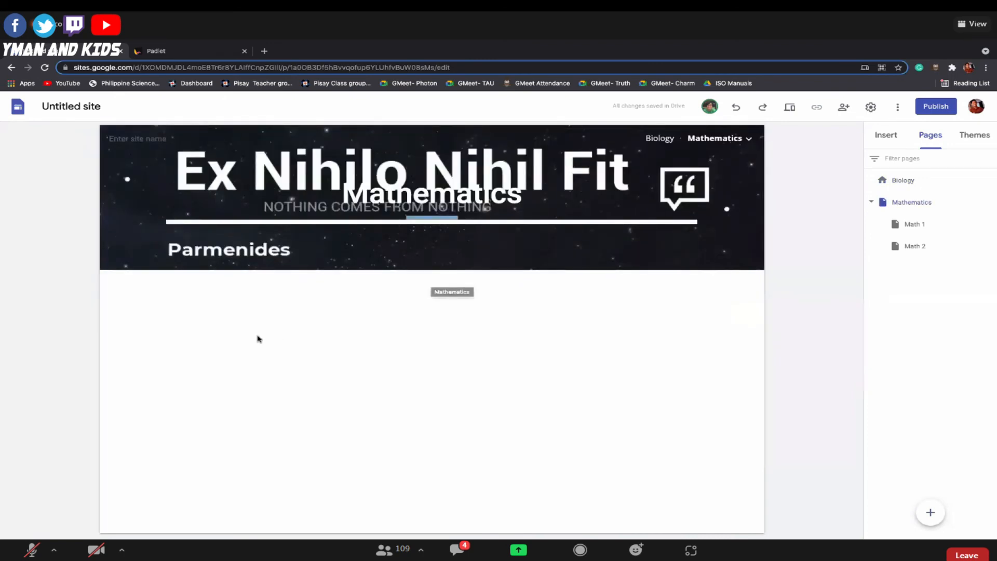
{"action": "left_click", "coordinate": [891, 143]}
{"action": "scroll", "coordinate": [924, 255], "scroll_direction": "up", "scroll_amount": 3}
{"action": "left_click", "coordinate": [904, 214]}
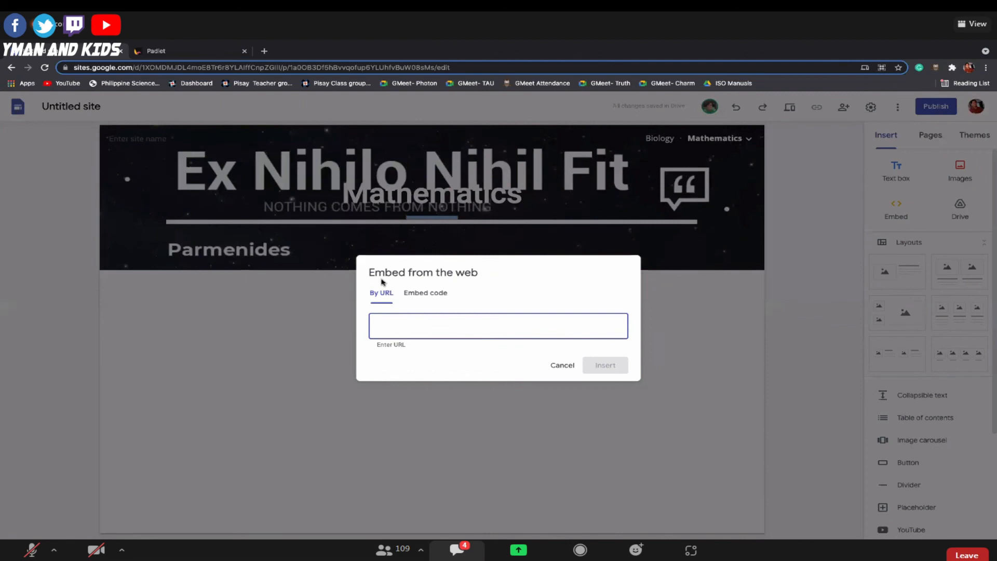
{"action": "left_click", "coordinate": [425, 293]}
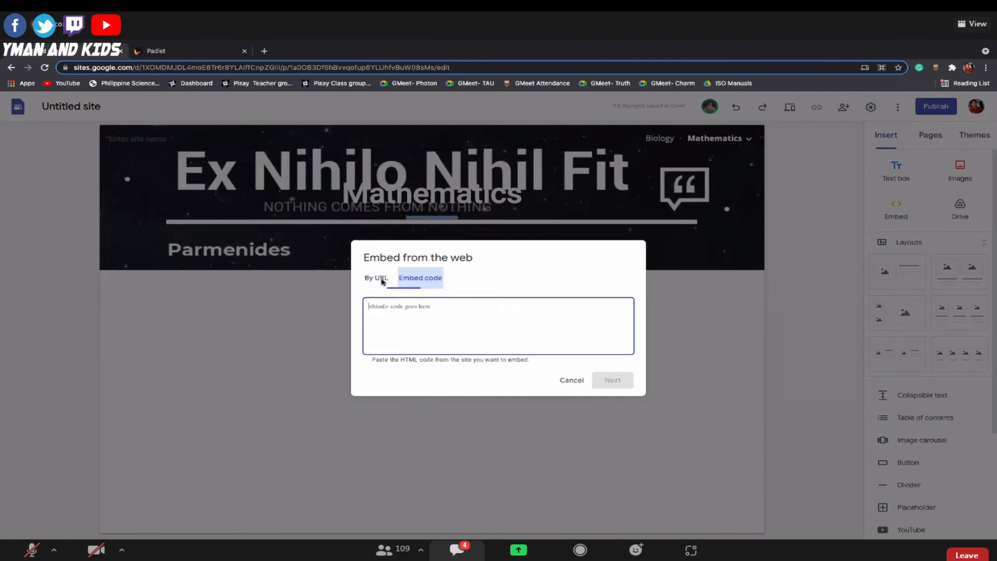
{"action": "left_click", "coordinate": [382, 281]}
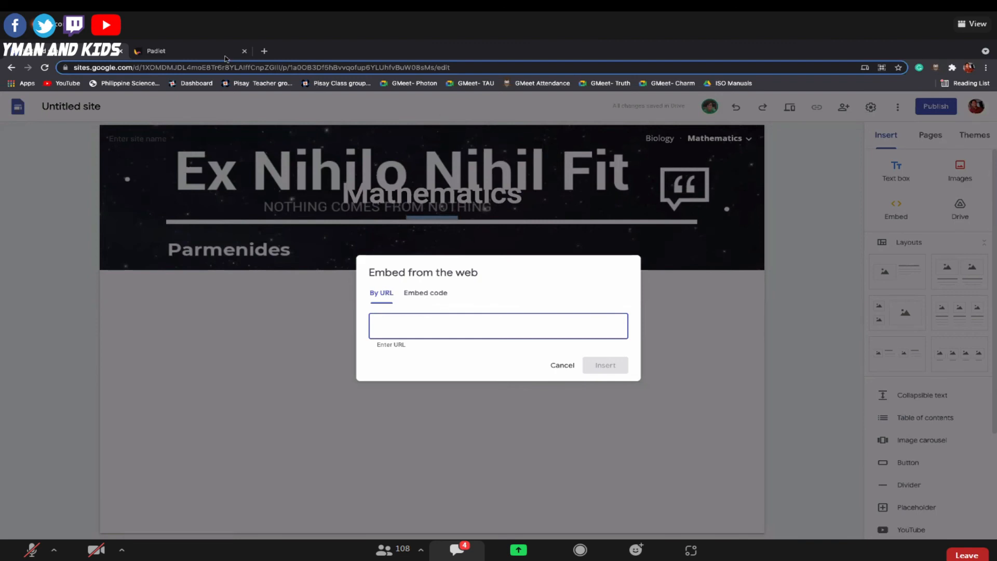
Switch to the Padlet board and copy its full embed code from the sharing options.
{"action": "left_click", "coordinate": [196, 54]}
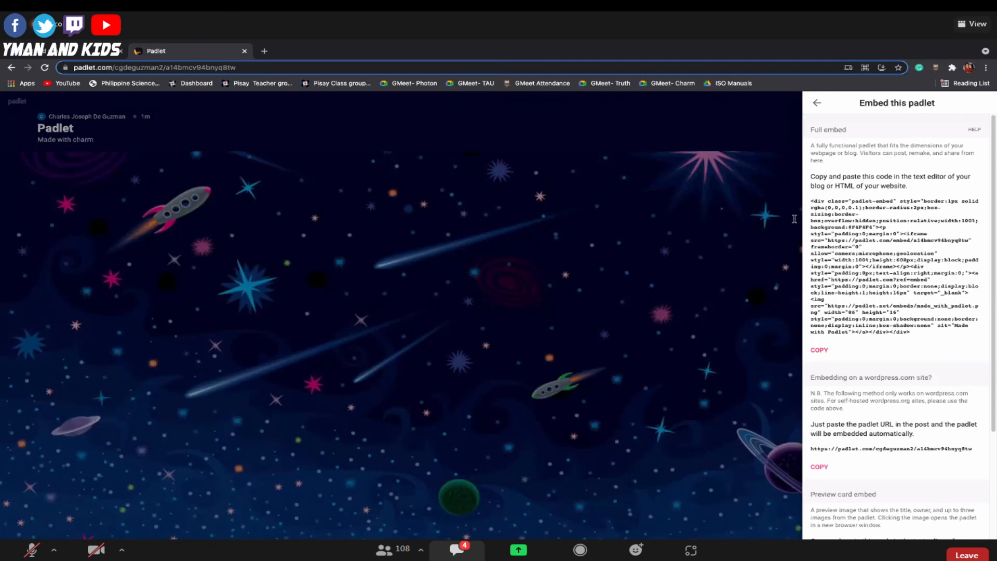
{"action": "left_click", "coordinate": [814, 105]}
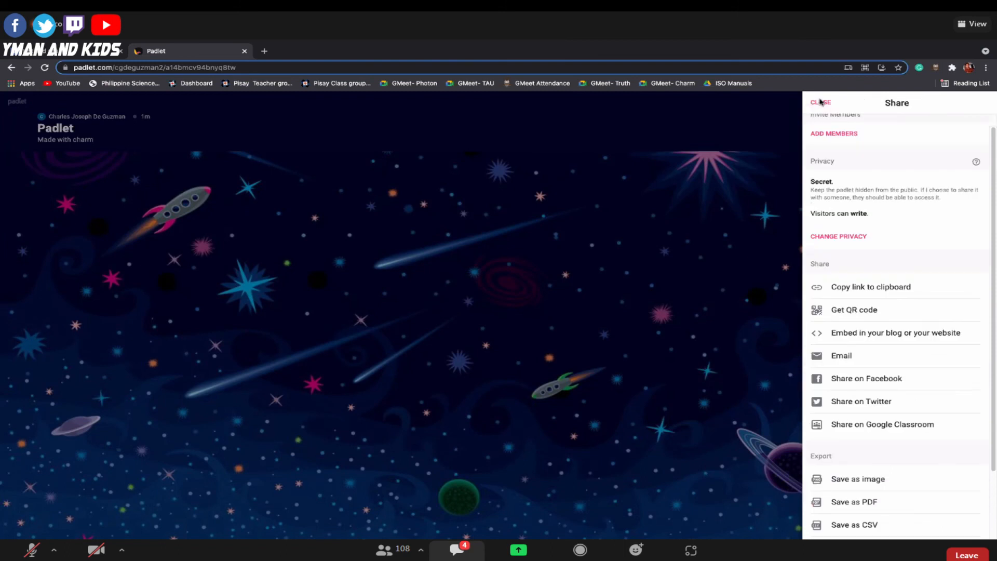
{"action": "left_click", "coordinate": [919, 105]}
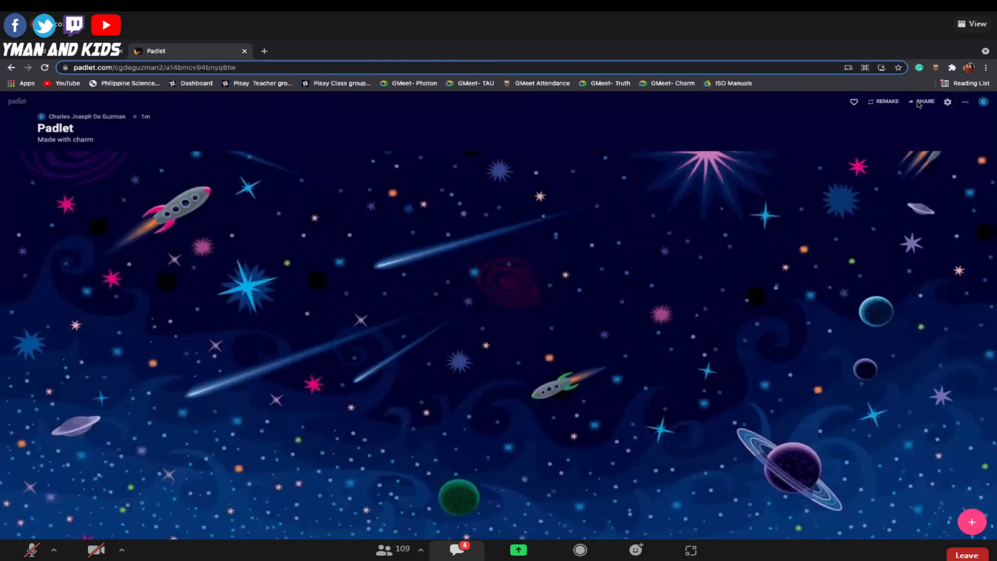
{"action": "left_click", "coordinate": [919, 103]}
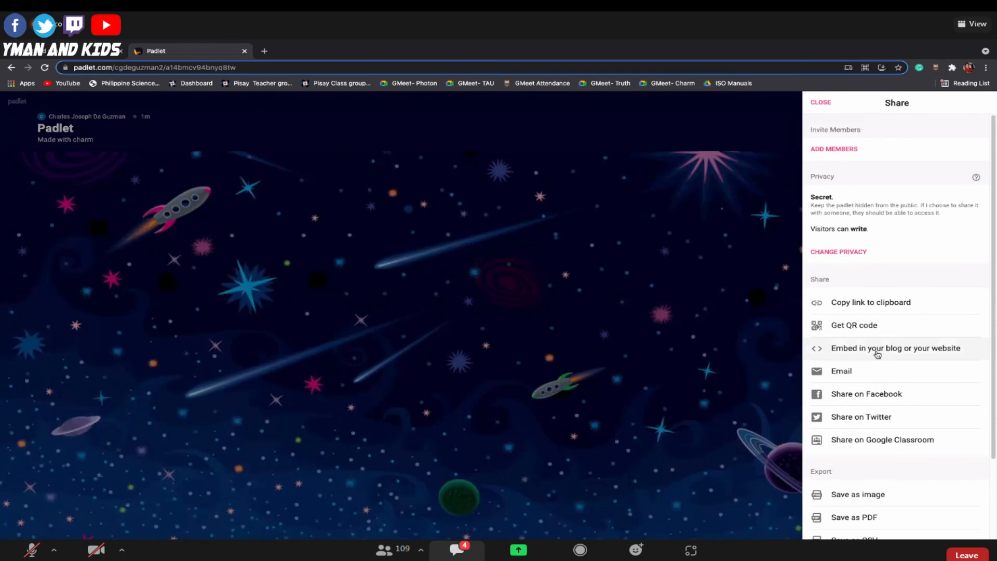
{"action": "left_click", "coordinate": [876, 354]}
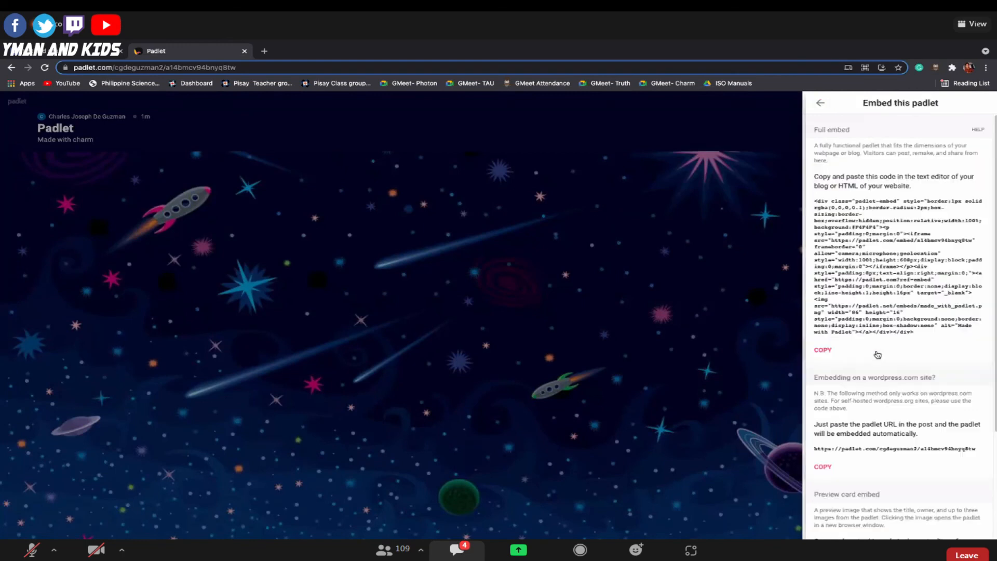
{"action": "left_click", "coordinate": [820, 350]}
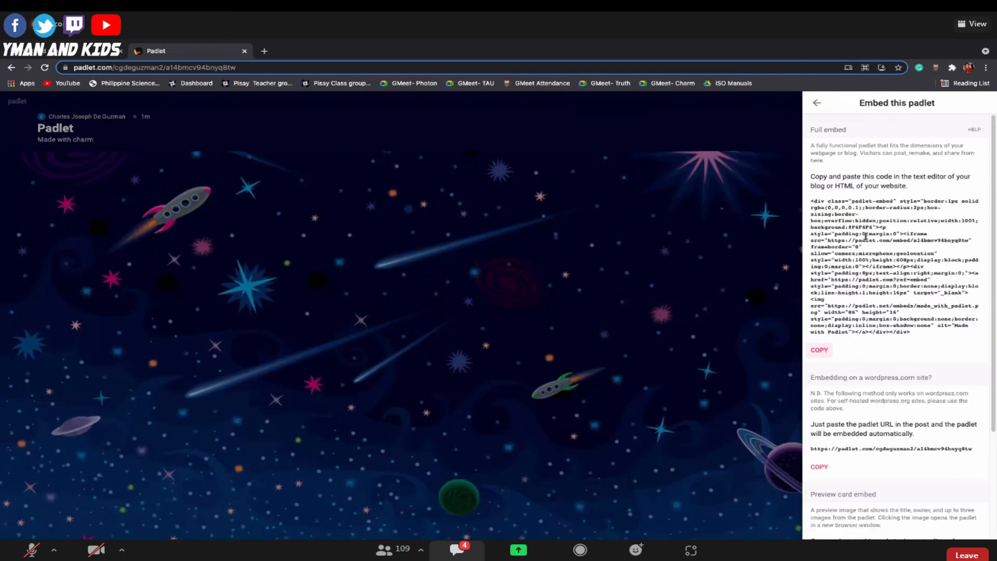
Embed the Padlet board on the Mathematics page using the copied code, and enlarge it to span most of the content width.
{"action": "left_click", "coordinate": [46, 50]}
{"action": "left_click", "coordinate": [414, 287]}
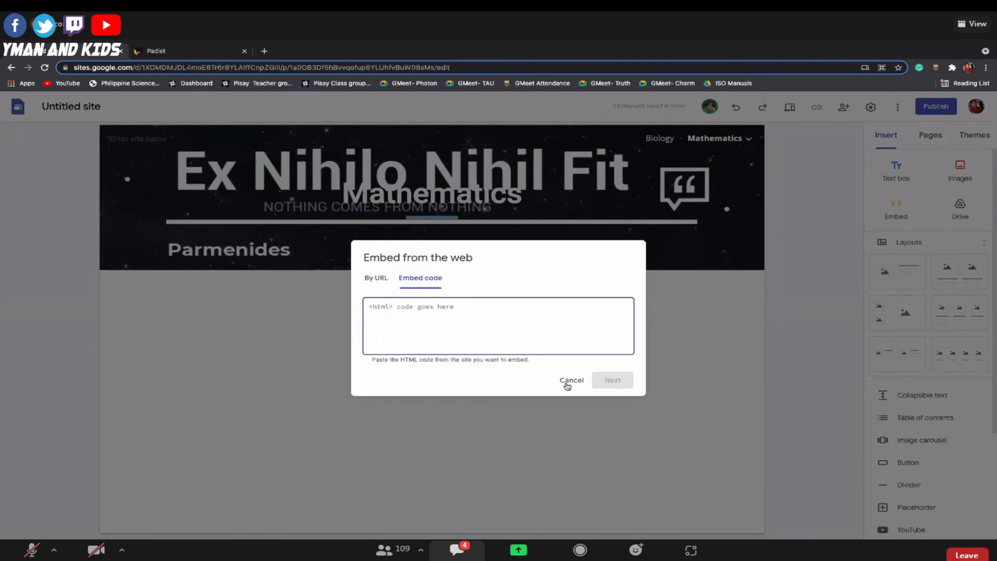
{"action": "left_click", "coordinate": [569, 382]}
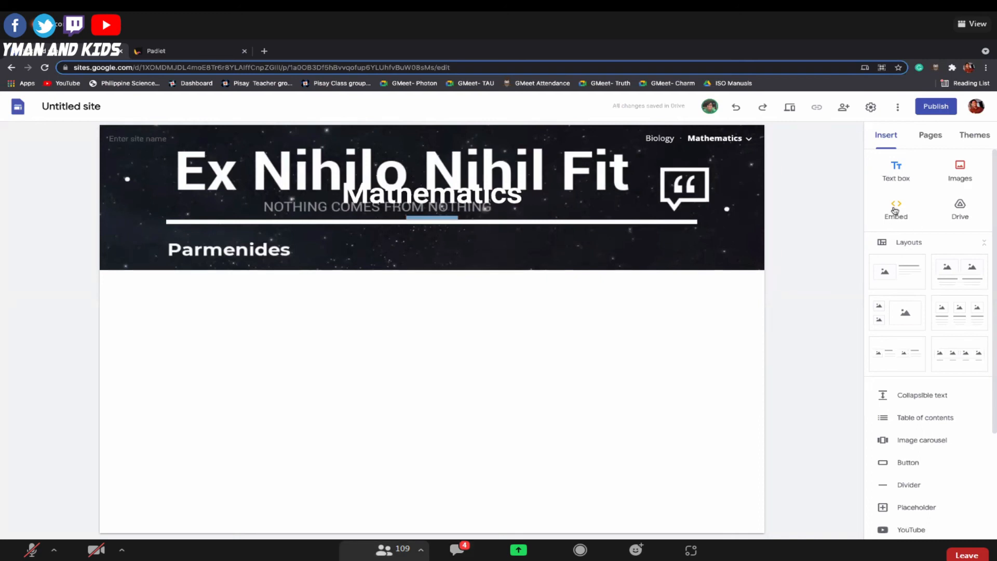
{"action": "left_click", "coordinate": [894, 209]}
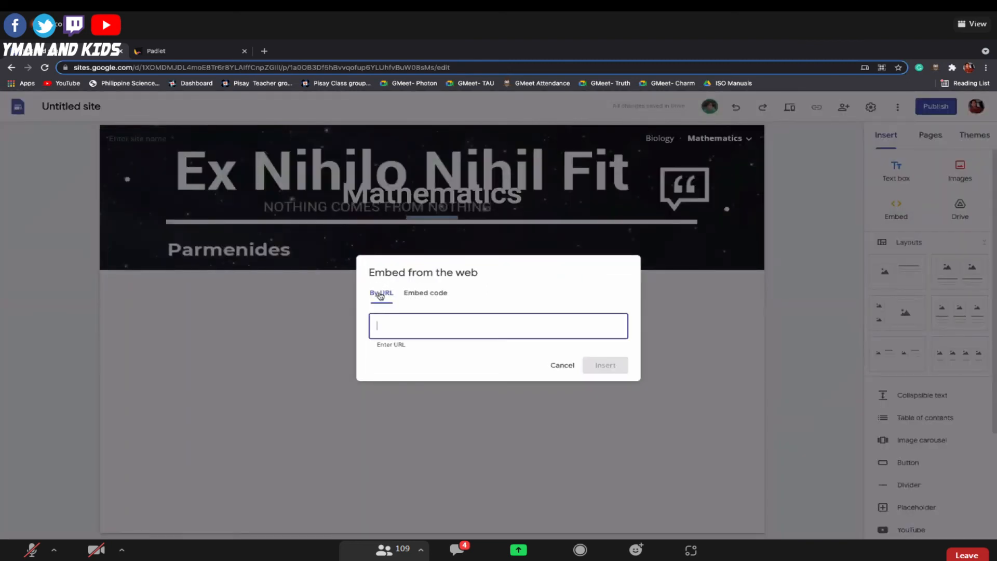
{"action": "left_click", "coordinate": [433, 294]}
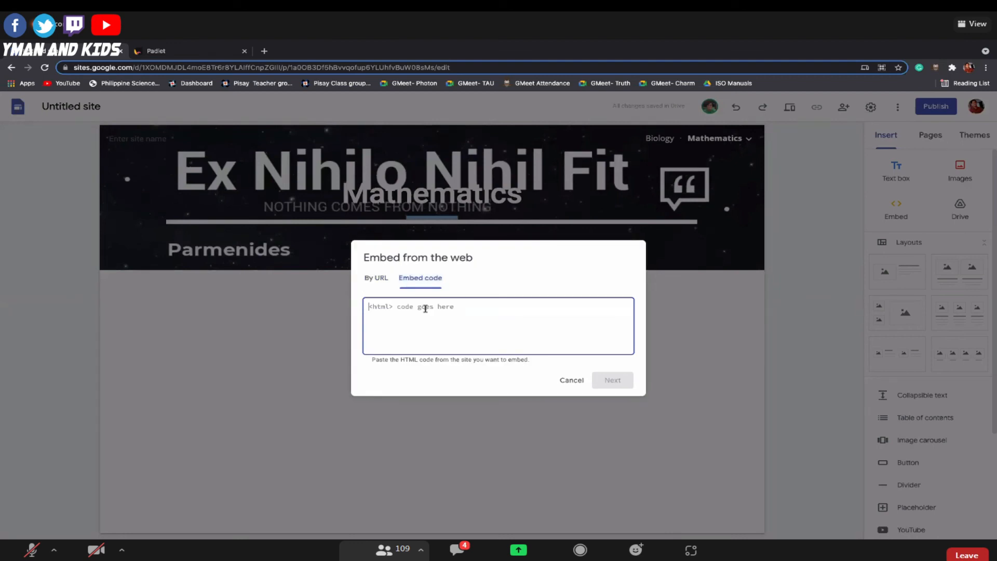
{"action": "key", "text": "ctrl+v"}
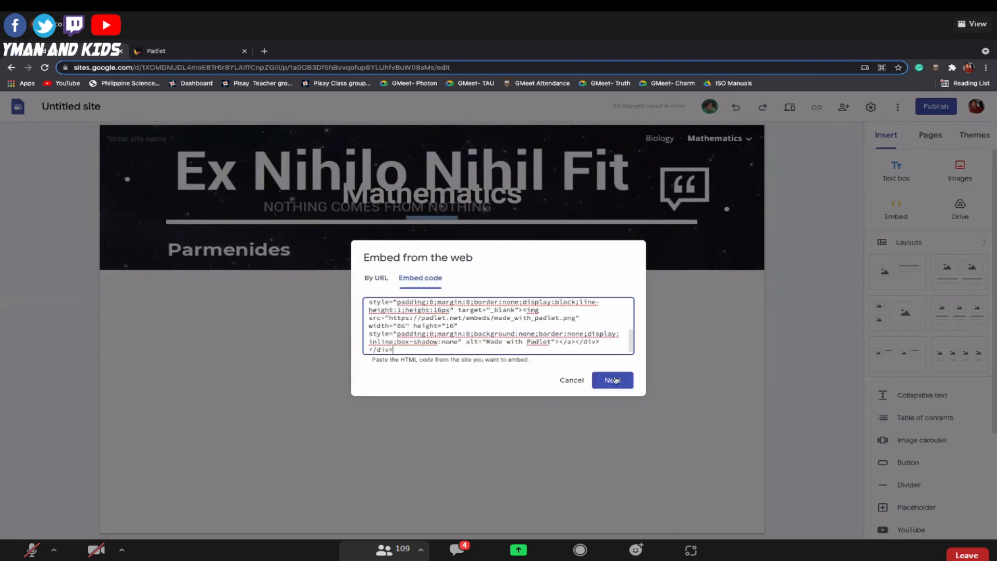
{"action": "left_click", "coordinate": [615, 379]}
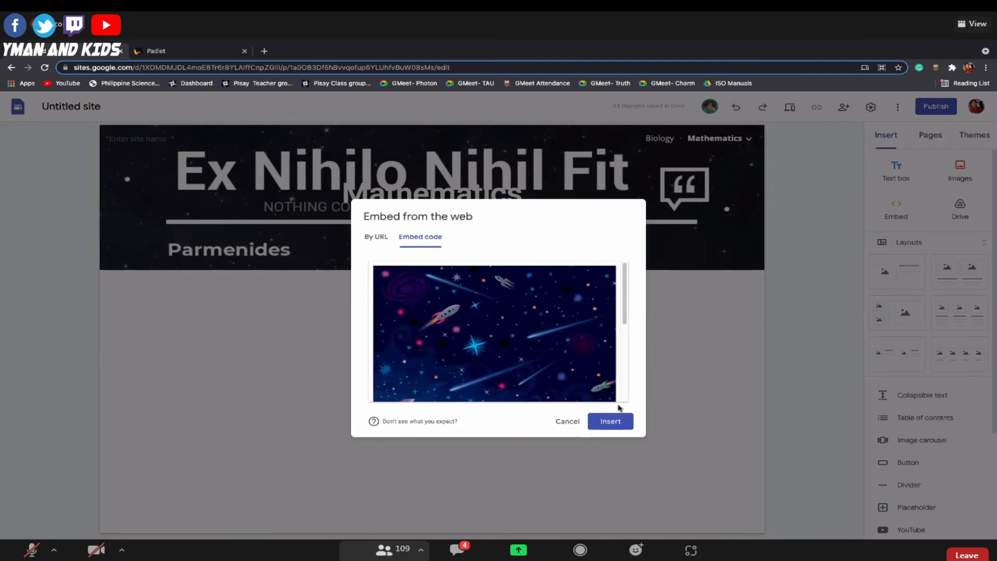
{"action": "left_click", "coordinate": [610, 421]}
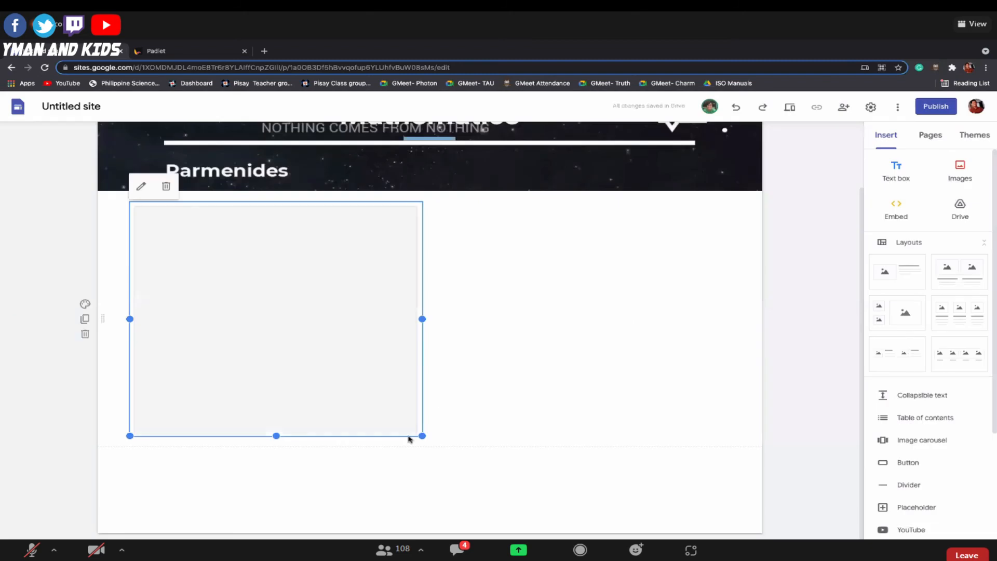
{"action": "left_click_drag", "start_coordinate": [423, 433], "coordinate": [495, 500]}
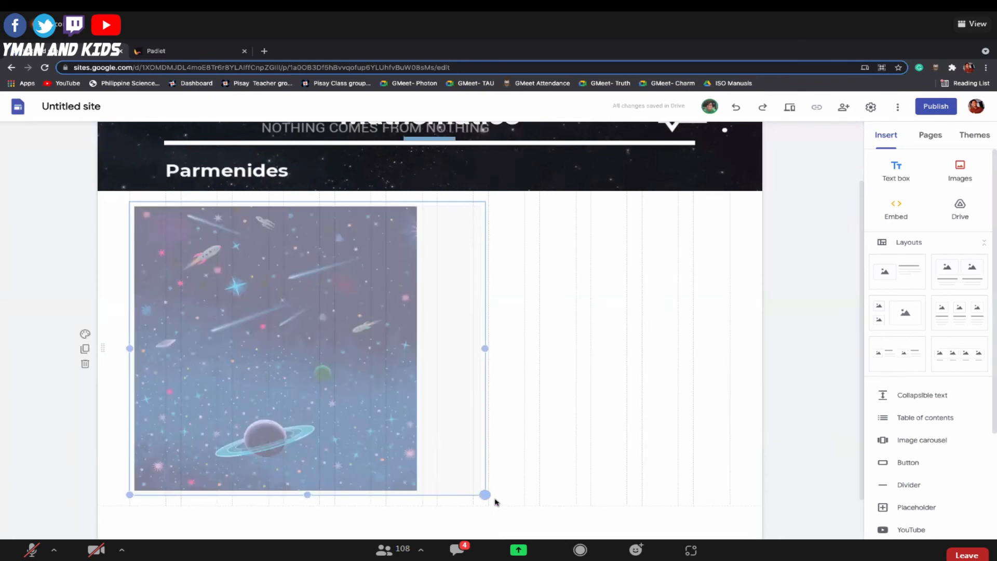
{"action": "left_click_drag", "start_coordinate": [484, 348], "coordinate": [621, 385]}
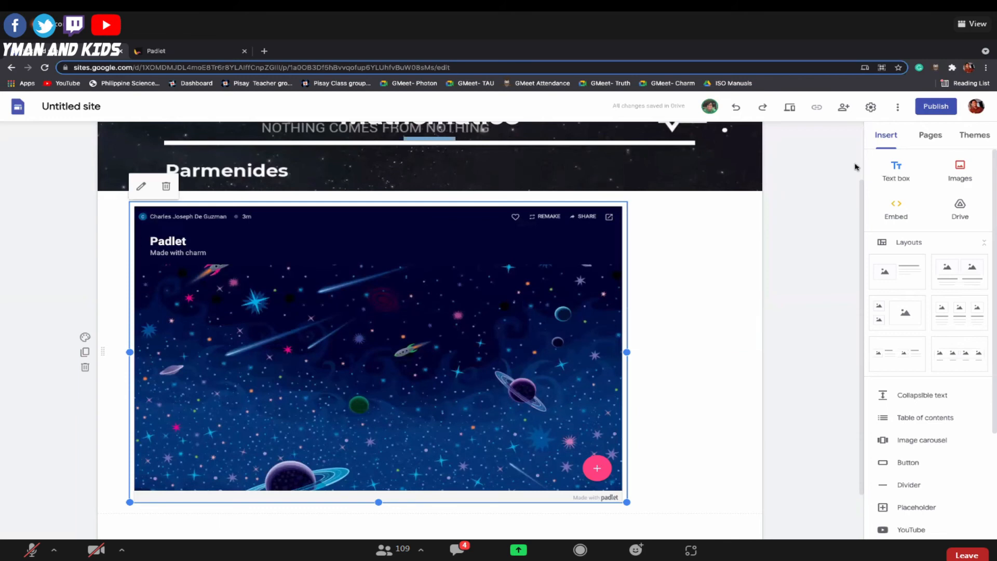
Preview the Mathematics page and start a post with the subject "Google Site" on the embedded Padlet.
{"action": "left_click", "coordinate": [788, 110]}
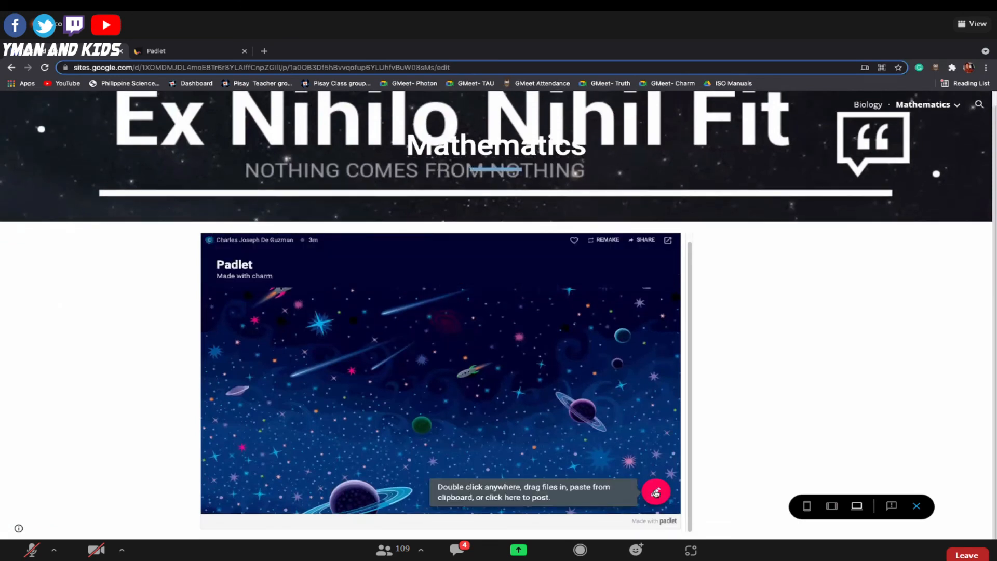
{"action": "double_click", "coordinate": [455, 314]}
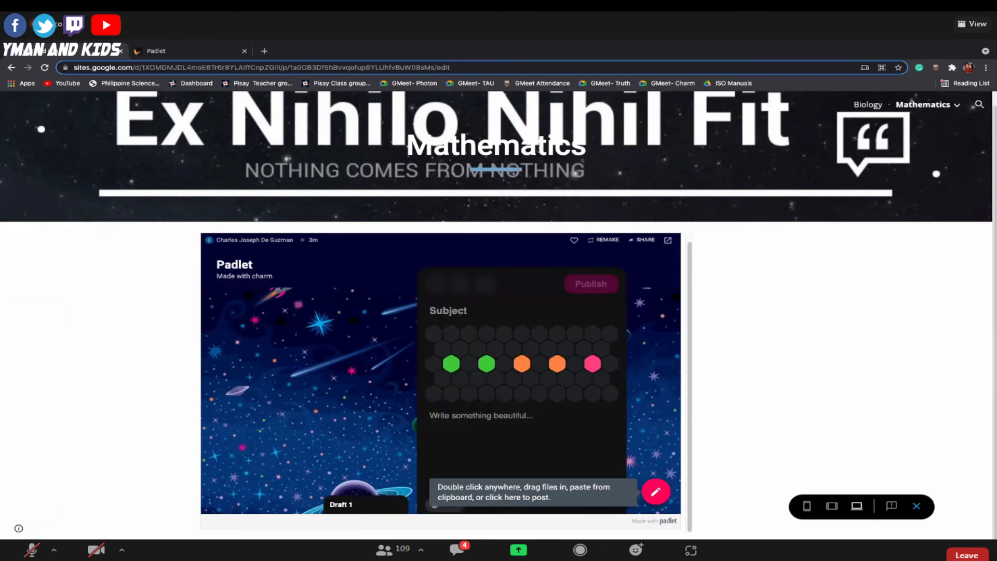
{"action": "type", "text": "F"}
{"action": "key", "text": "BackSpace"}
{"action": "type", "text": "G"}
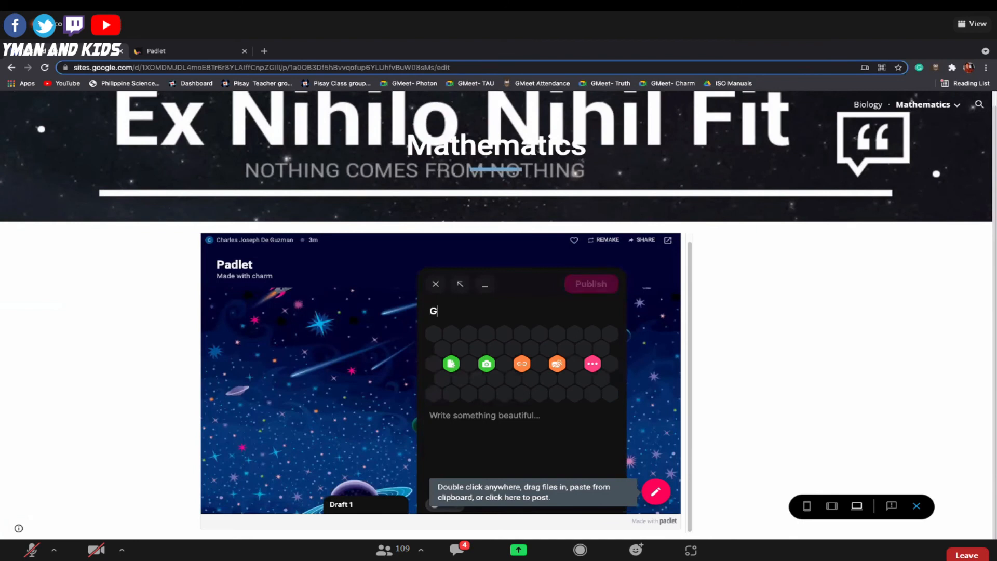
{"action": "type", "text": "oogle "}
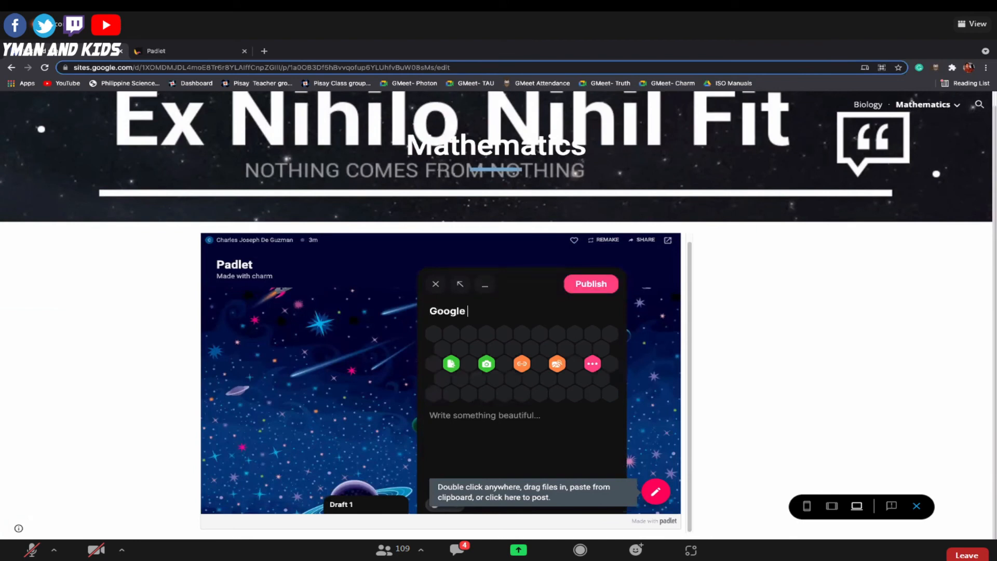
{"action": "type", "text": "Site"}
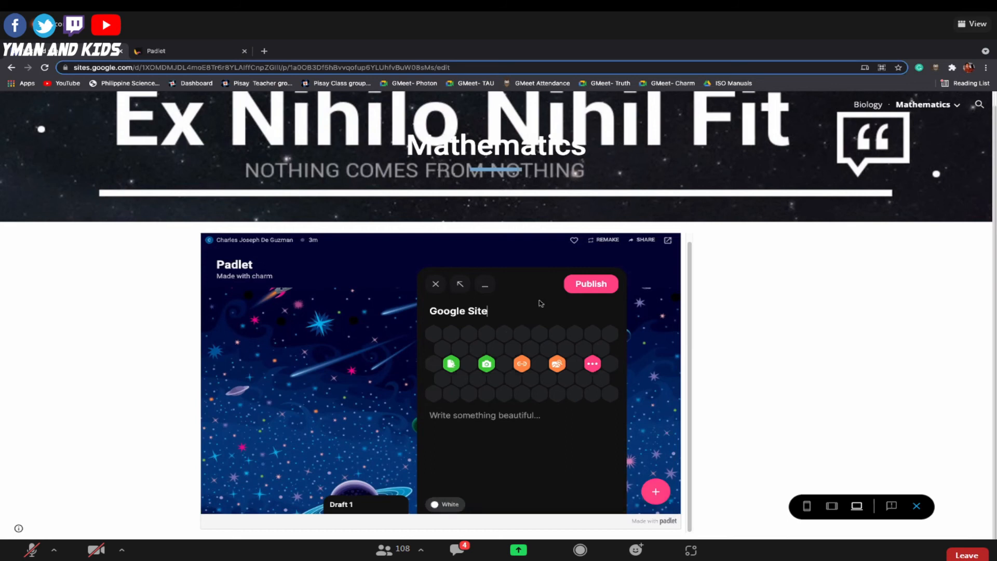
Publish the Padlet post with the body text "Thank you MSAA!" and exit the site preview.
{"action": "left_click", "coordinate": [482, 415]}
{"action": "type", "text": "Thank yo"}
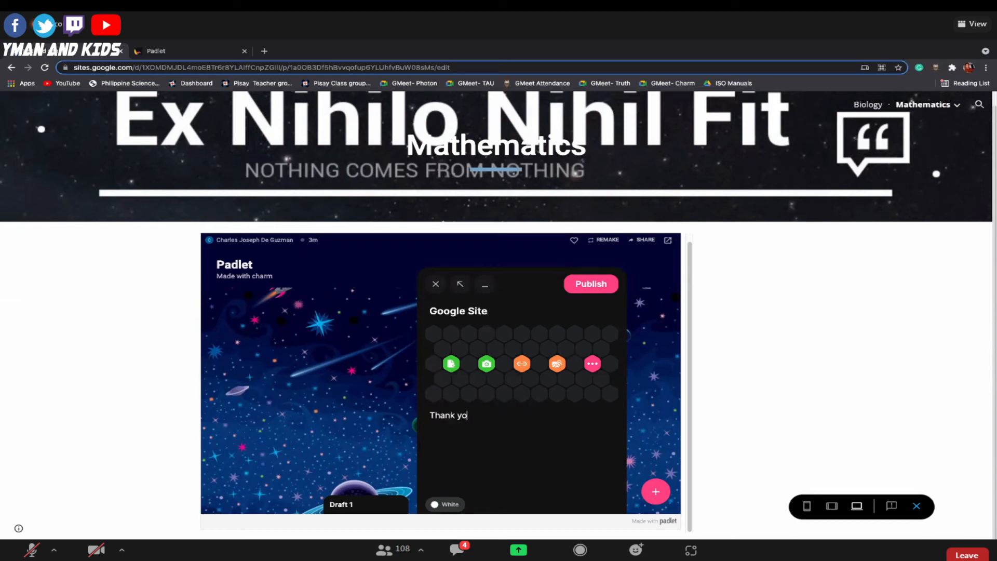
{"action": "type", "text": "u MSAA"}
{"action": "key", "text": "Return"}
{"action": "type", "text": "1"}
{"action": "key", "text": "BackSpace"}
{"action": "type", "text": "1"}
{"action": "key", "text": "BackSpace"}
{"action": "type", "text": "!"}
{"action": "left_click", "coordinate": [588, 285]}
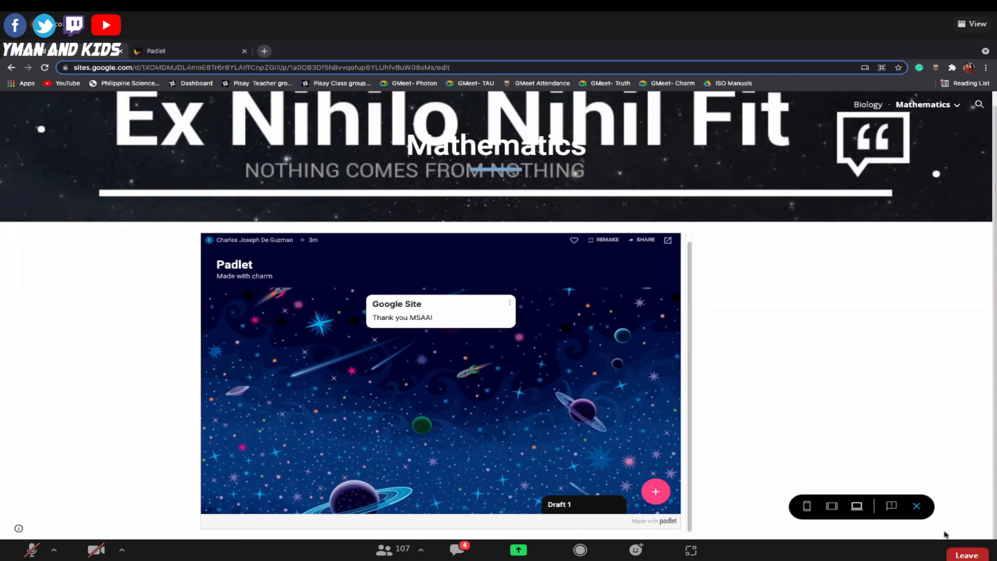
{"action": "left_click", "coordinate": [917, 506]}
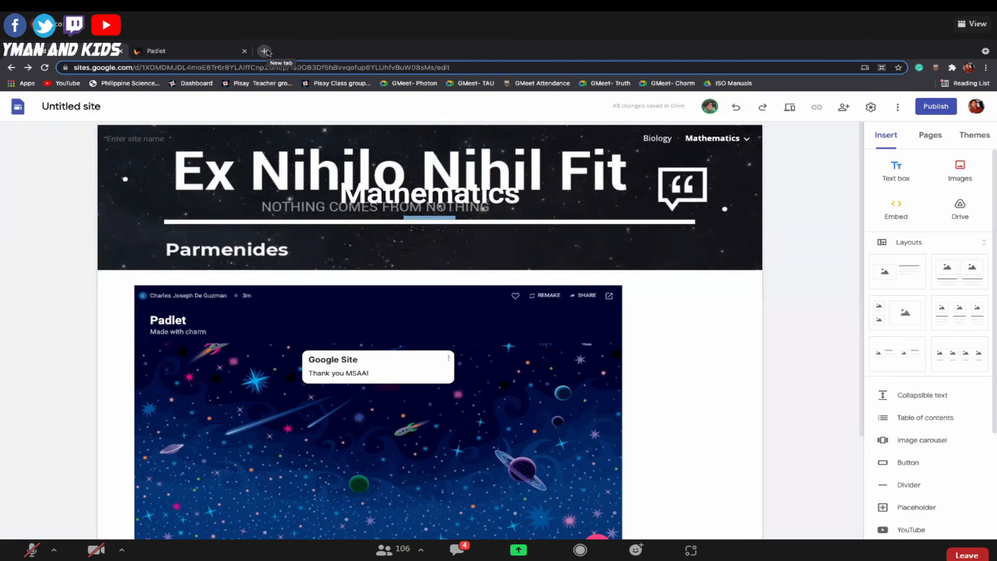
Examine the DE Training site's header, introductory text, program of activities and speaker profiles as a sample site.
{"action": "mouse_move", "coordinate": [283, 233]}
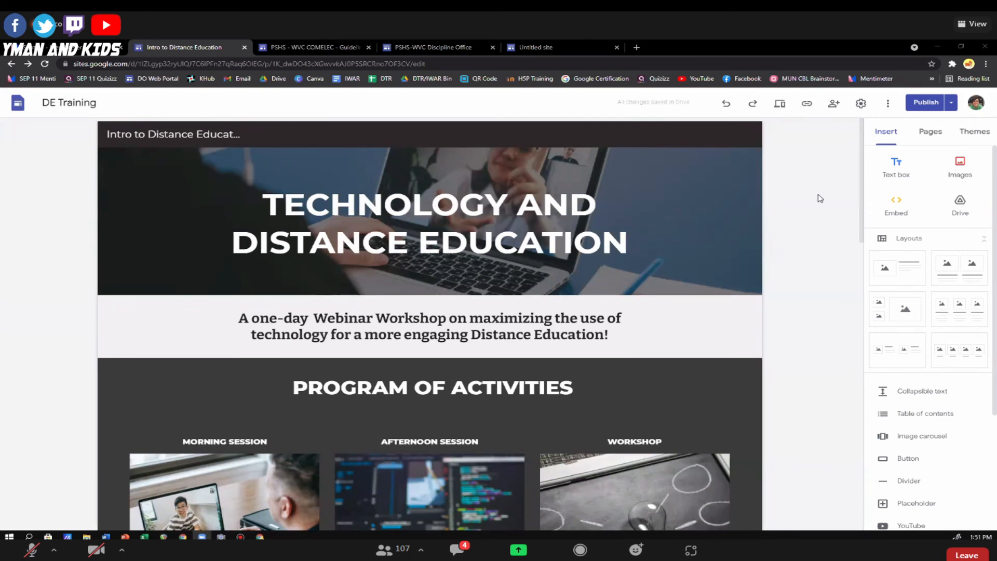
{"action": "scroll", "coordinate": [792, 221], "scroll_direction": "down", "scroll_amount": 3}
{"action": "scroll", "coordinate": [792, 225], "scroll_direction": "down", "scroll_amount": 1}
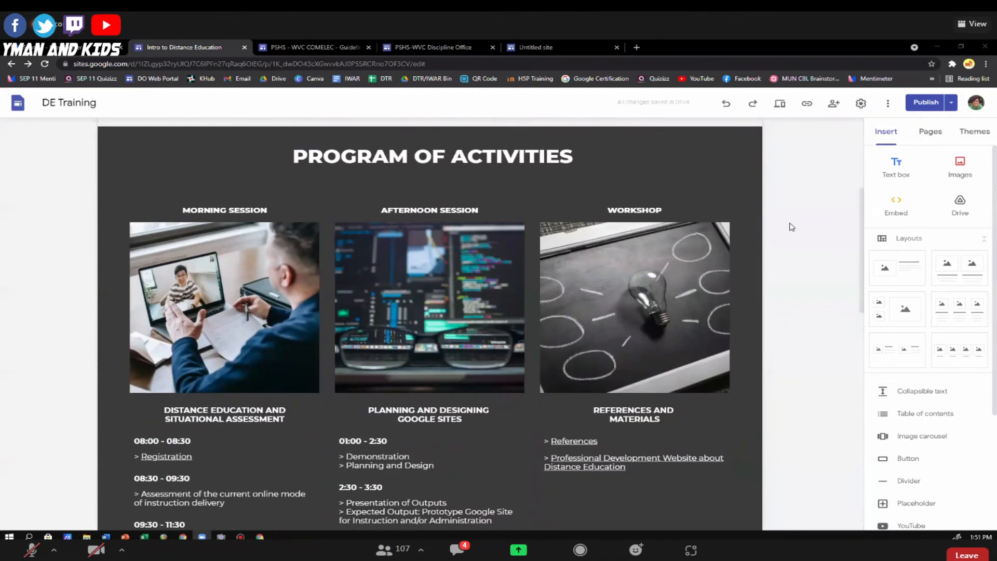
{"action": "scroll", "coordinate": [792, 227], "scroll_direction": "down", "scroll_amount": 14}
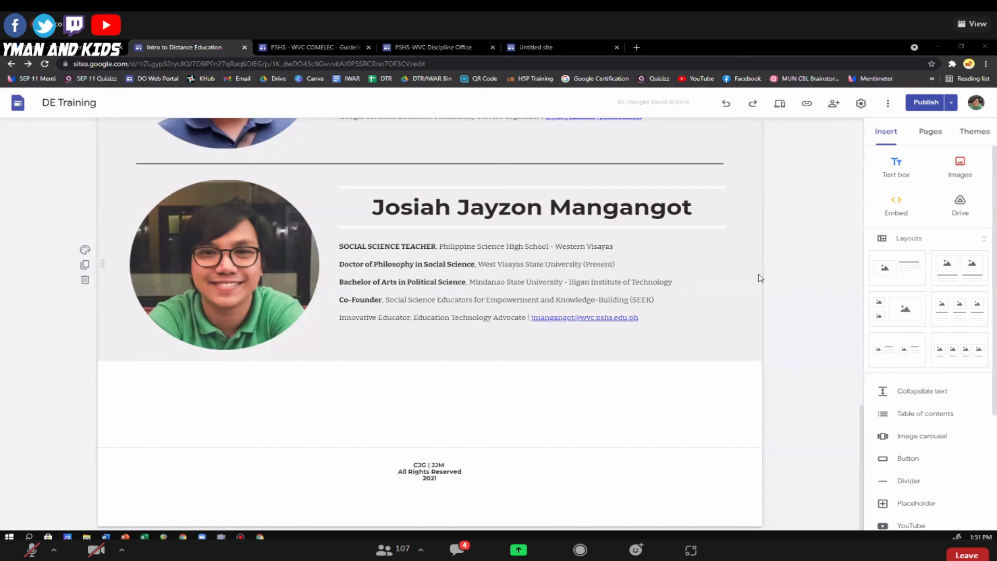
{"action": "scroll", "coordinate": [757, 278], "scroll_direction": "up", "scroll_amount": 15}
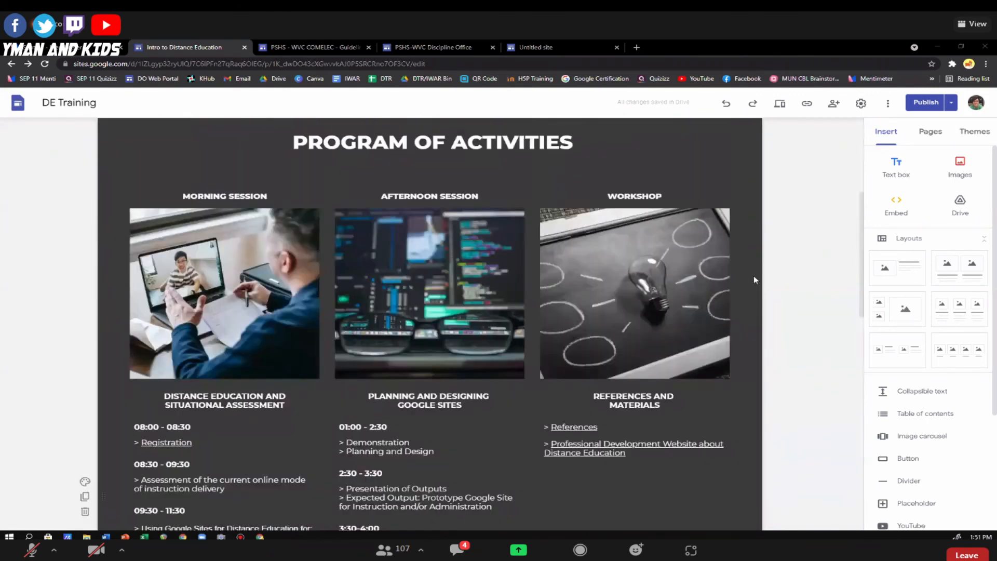
{"action": "scroll", "coordinate": [756, 283], "scroll_direction": "up", "scroll_amount": 1}
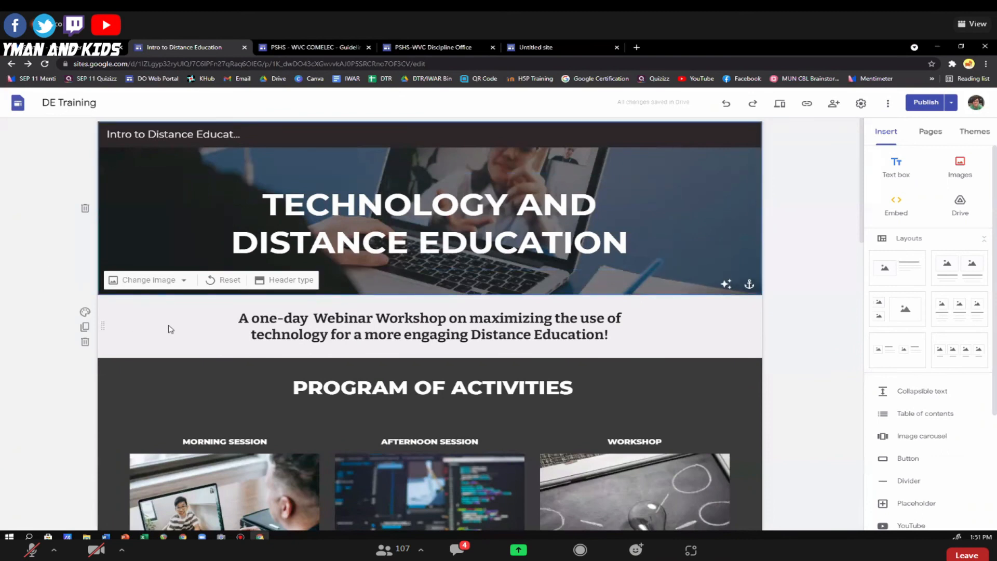
{"action": "left_click", "coordinate": [231, 325]}
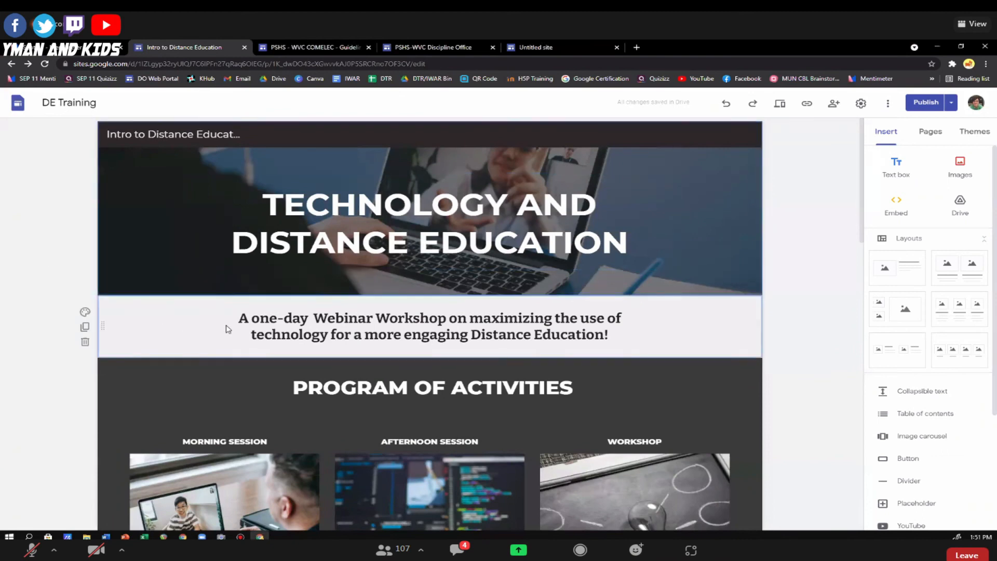
{"action": "triple_click", "coordinate": [271, 317]}
{"action": "scroll", "coordinate": [725, 329], "scroll_direction": "down", "scroll_amount": 4}
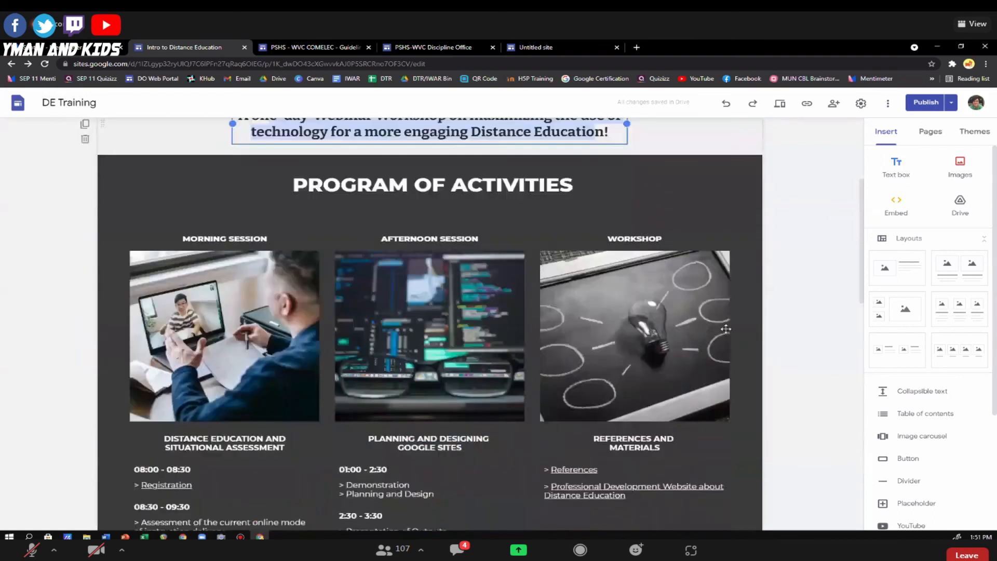
{"action": "scroll", "coordinate": [726, 329], "scroll_direction": "down", "scroll_amount": 3}
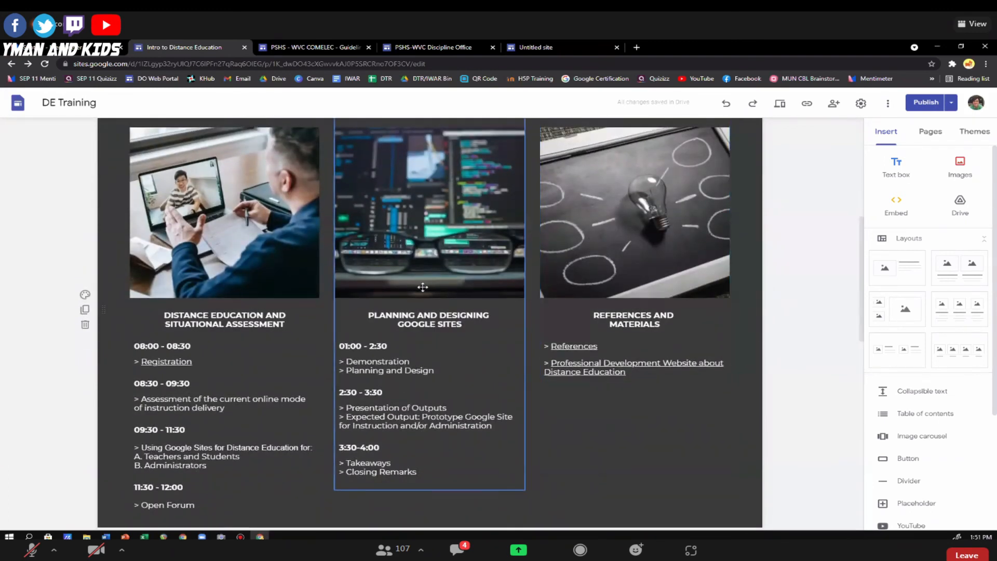
Examine the session images, schedules and links in the three columns of the DE Training site's program of activities.
{"action": "scroll", "coordinate": [187, 268], "scroll_direction": "up", "scroll_amount": 1}
{"action": "left_click", "coordinate": [219, 243]}
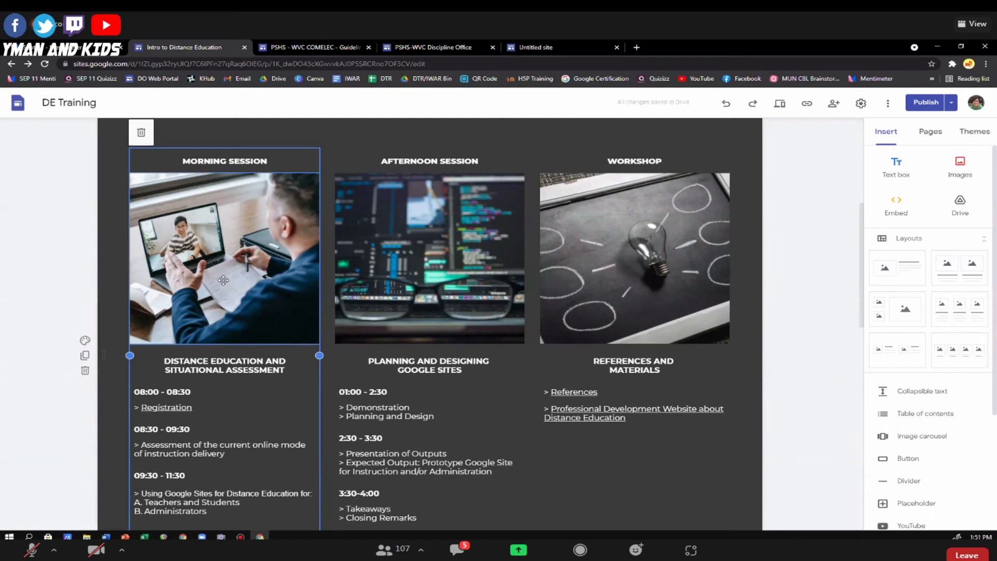
{"action": "scroll", "coordinate": [230, 358], "scroll_direction": "down", "scroll_amount": 2}
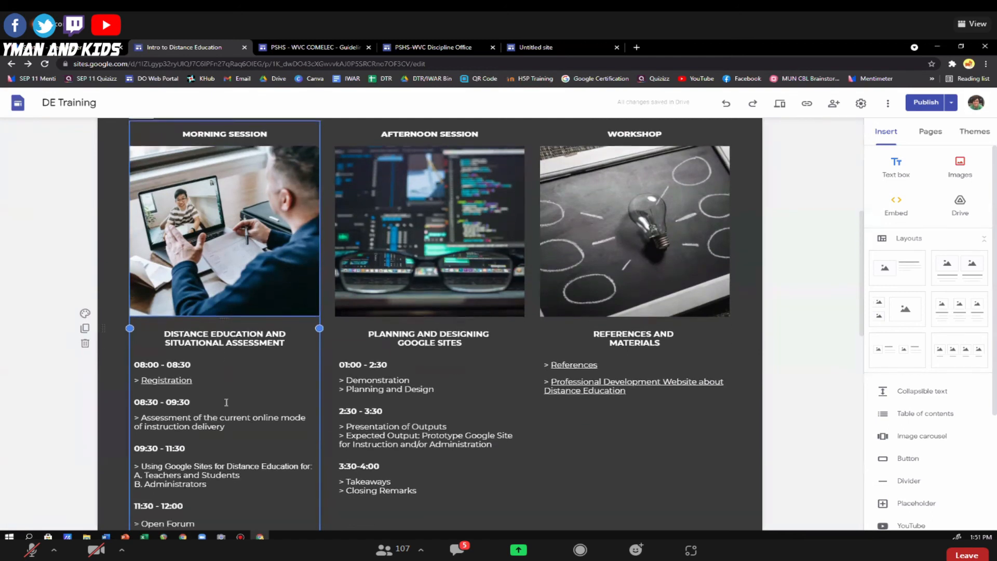
{"action": "scroll", "coordinate": [230, 357], "scroll_direction": "up", "scroll_amount": 3}
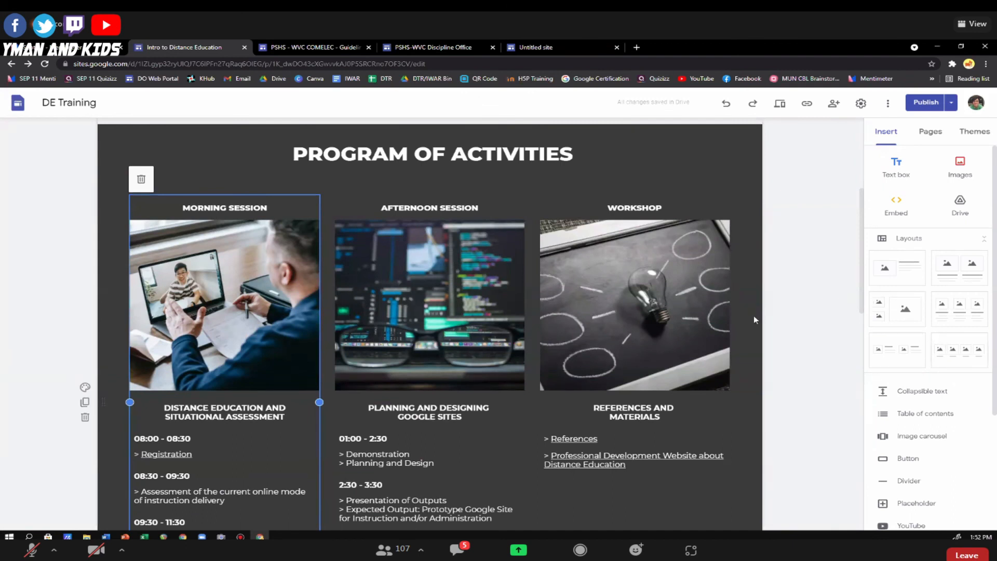
{"action": "scroll", "coordinate": [752, 317], "scroll_direction": "down", "scroll_amount": 5}
{"action": "scroll", "coordinate": [754, 319], "scroll_direction": "down", "scroll_amount": 8}
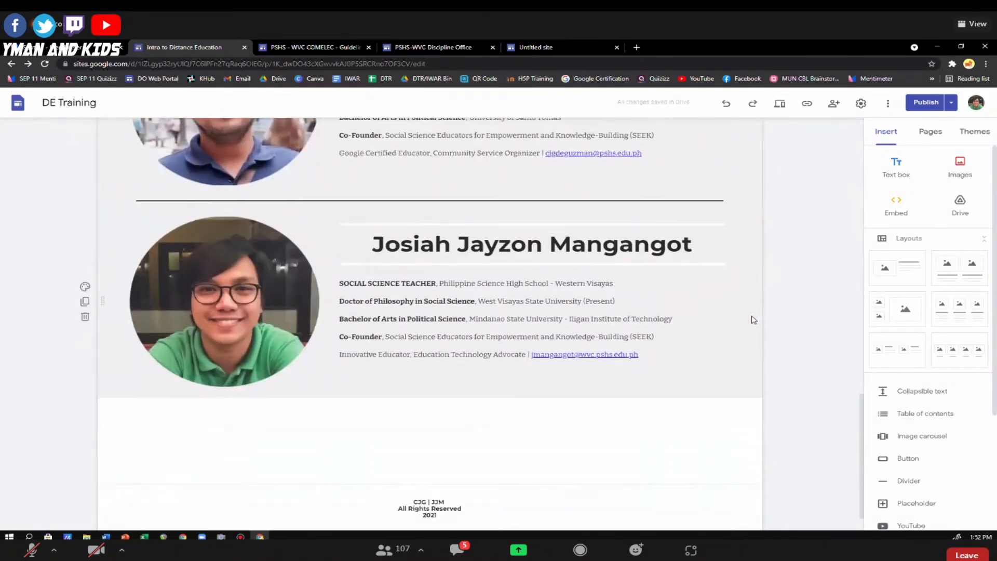
{"action": "scroll", "coordinate": [751, 327], "scroll_direction": "up", "scroll_amount": 15}
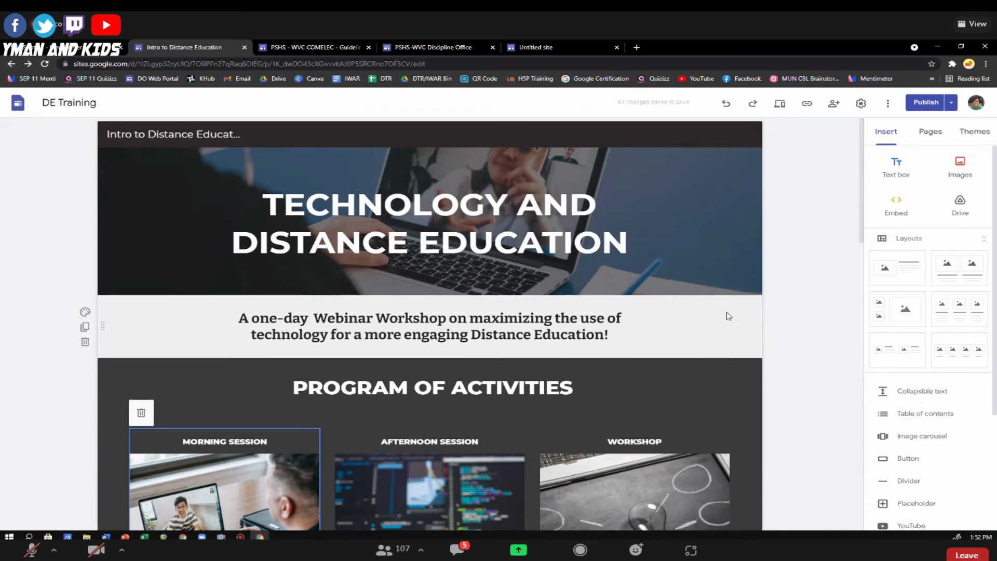
{"action": "scroll", "coordinate": [457, 327], "scroll_direction": "down", "scroll_amount": 4}
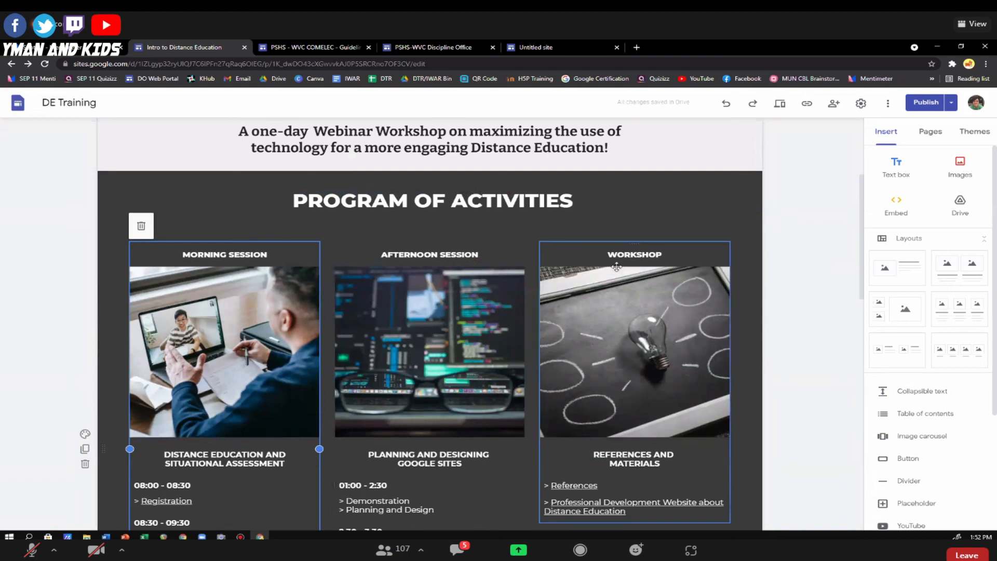
{"action": "left_click", "coordinate": [280, 215]}
Look over the full DE Training page from the header banner through the speaker profiles to the copyright footer.
{"action": "scroll", "coordinate": [803, 284], "scroll_direction": "up", "scroll_amount": 4}
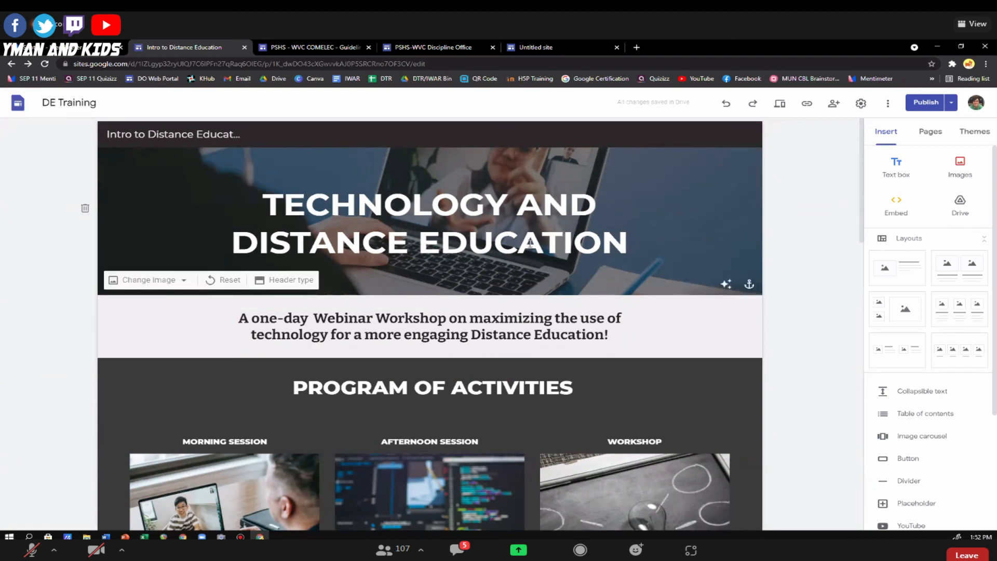
{"action": "scroll", "coordinate": [548, 250], "scroll_direction": "down", "scroll_amount": 5}
{"action": "scroll", "coordinate": [547, 250], "scroll_direction": "down", "scroll_amount": 15}
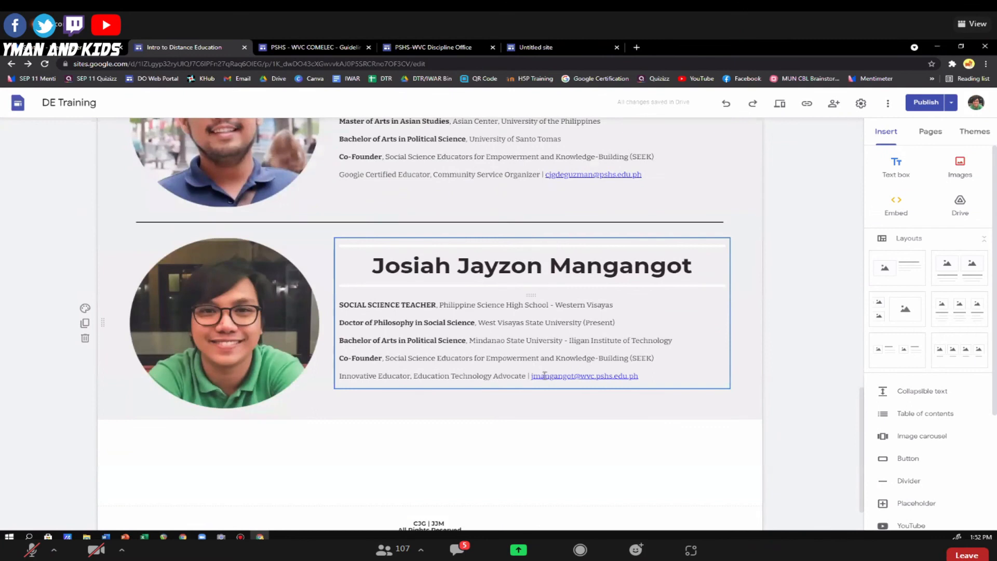
{"action": "scroll", "coordinate": [534, 366], "scroll_direction": "up", "scroll_amount": 20}
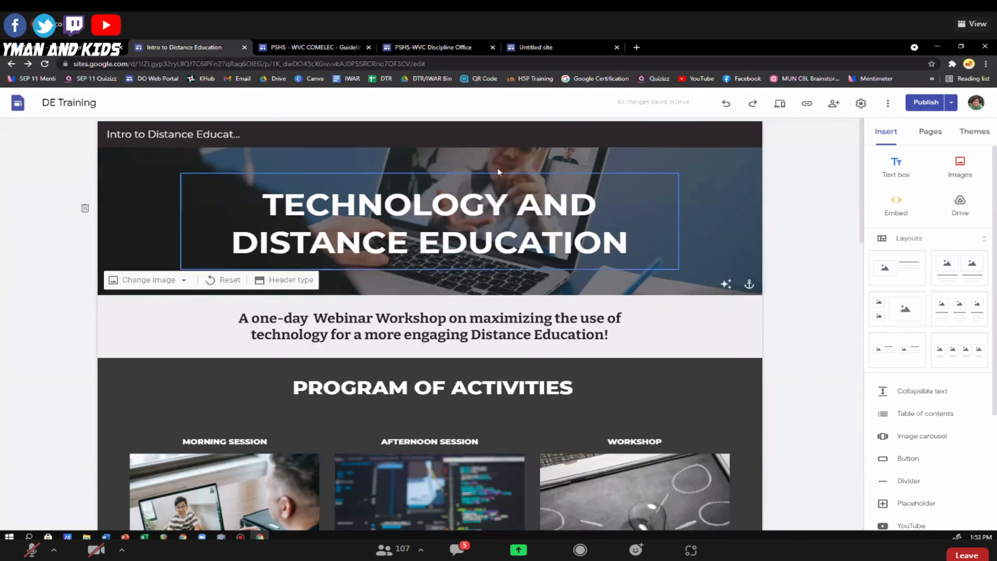
{"action": "scroll", "coordinate": [418, 396], "scroll_direction": "down", "scroll_amount": 10}
{"action": "scroll", "coordinate": [445, 401], "scroll_direction": "down", "scroll_amount": 5}
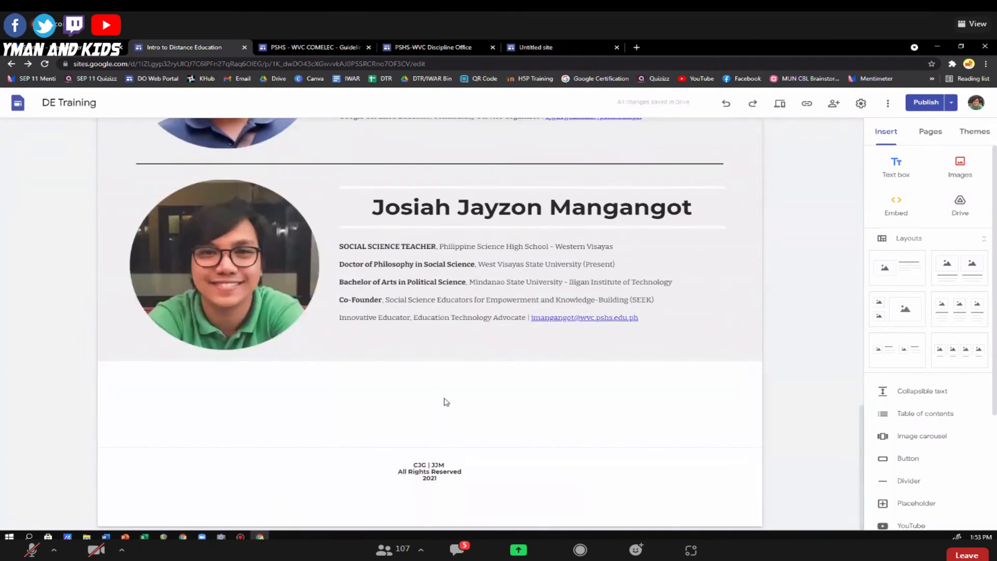
{"action": "scroll", "coordinate": [748, 353], "scroll_direction": "up", "scroll_amount": 12}
{"action": "scroll", "coordinate": [748, 352], "scroll_direction": "up", "scroll_amount": 5}
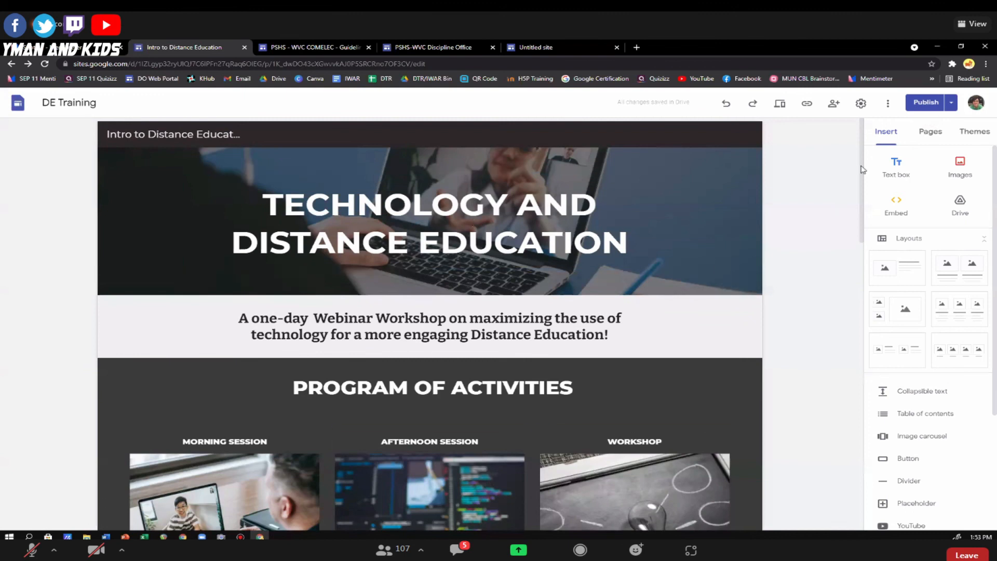
Check the DE Training site for unpublished changes, and replace "AND" with "&" in the header title.
{"action": "left_click", "coordinate": [926, 104]}
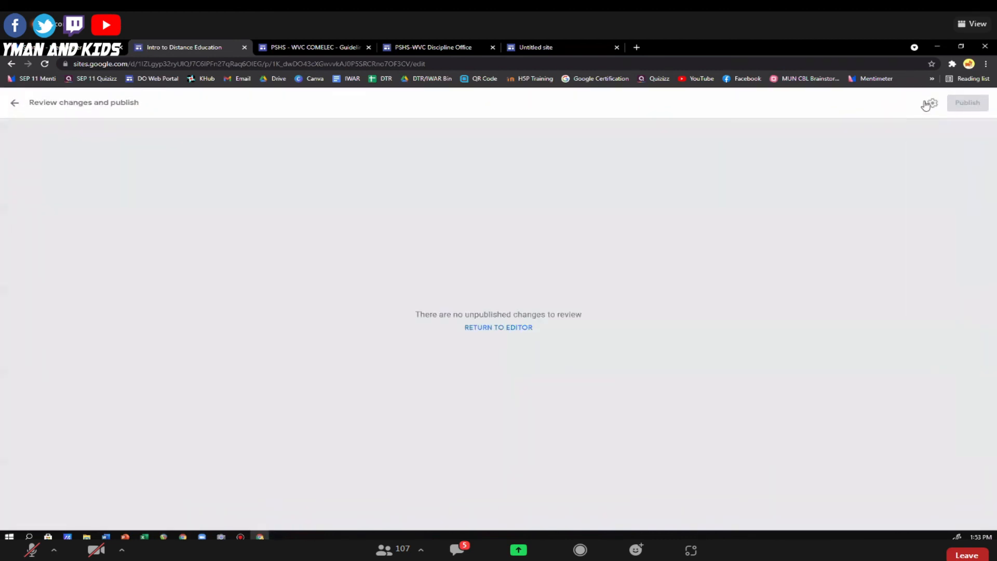
{"action": "left_click", "coordinate": [14, 102]}
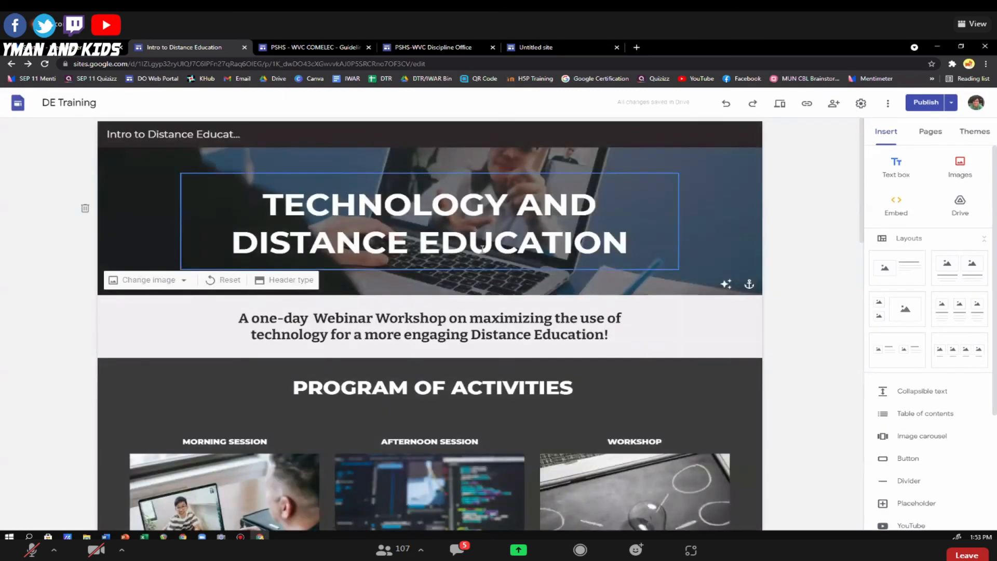
{"action": "left_click_drag", "start_coordinate": [598, 200], "coordinate": [528, 202]}
{"action": "type", "text": "&"}
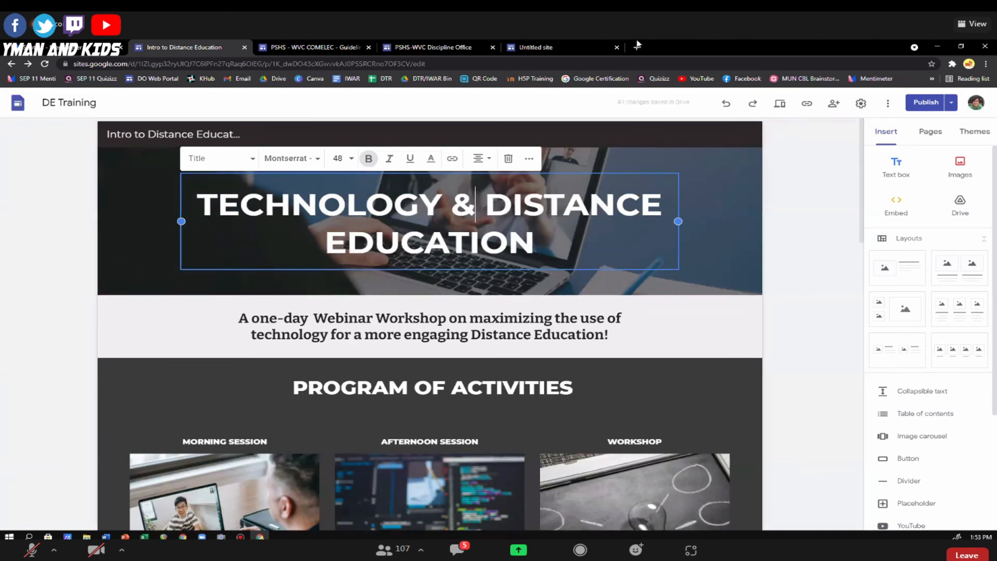
Switch to the untitled site and look over its Biology page, from the header to the text, video and profile sections.
{"action": "left_click", "coordinate": [553, 51]}
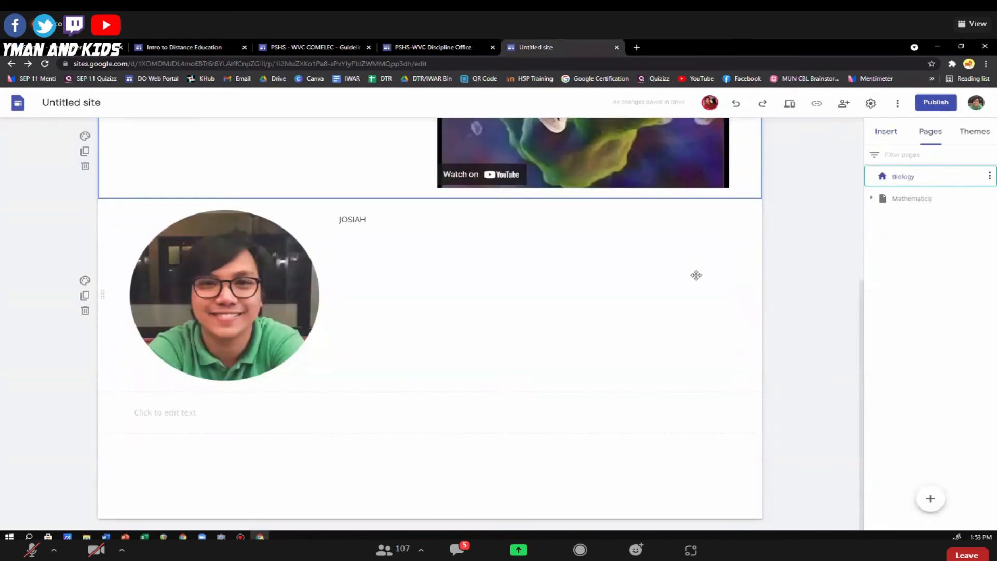
{"action": "scroll", "coordinate": [695, 281], "scroll_direction": "up", "scroll_amount": 2}
{"action": "scroll", "coordinate": [501, 327], "scroll_direction": "down", "scroll_amount": 2}
{"action": "scroll", "coordinate": [776, 281], "scroll_direction": "up", "scroll_amount": 5}
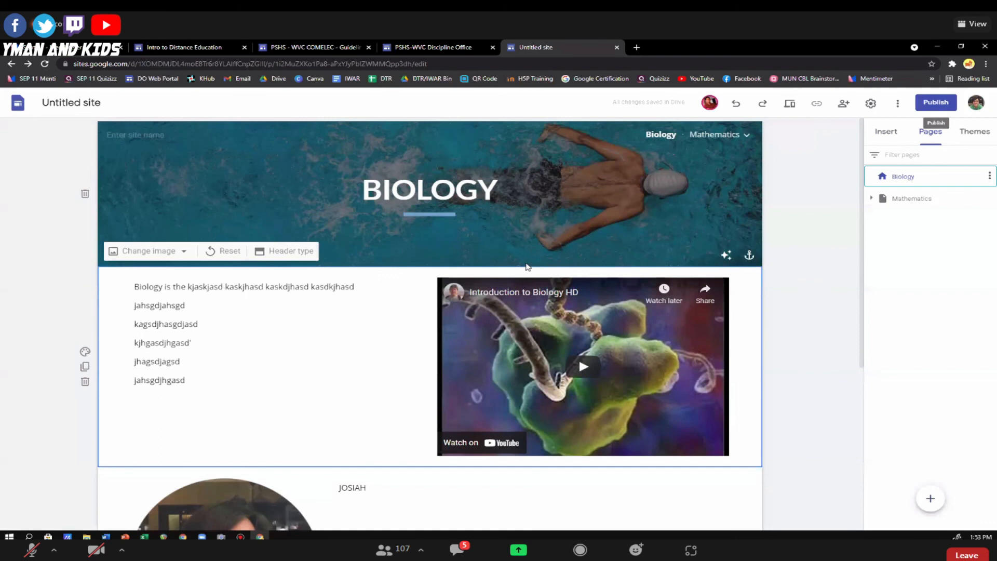
{"action": "scroll", "coordinate": [588, 259], "scroll_direction": "down", "scroll_amount": 2}
{"action": "scroll", "coordinate": [588, 258], "scroll_direction": "down", "scroll_amount": 2}
{"action": "scroll", "coordinate": [675, 231], "scroll_direction": "up", "scroll_amount": 4}
{"action": "scroll", "coordinate": [587, 307], "scroll_direction": "down", "scroll_amount": 5}
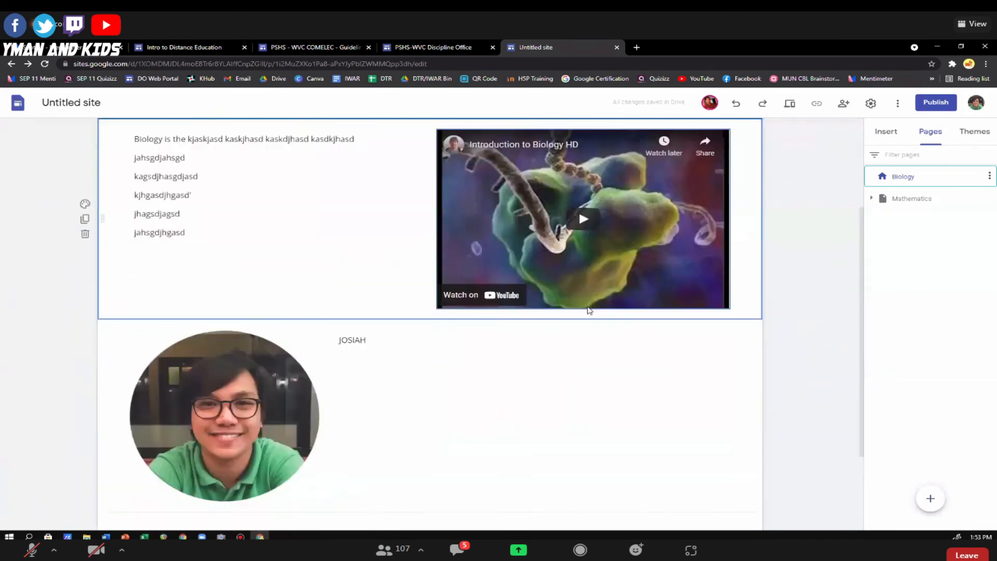
{"action": "scroll", "coordinate": [589, 310], "scroll_direction": "up", "scroll_amount": 2}
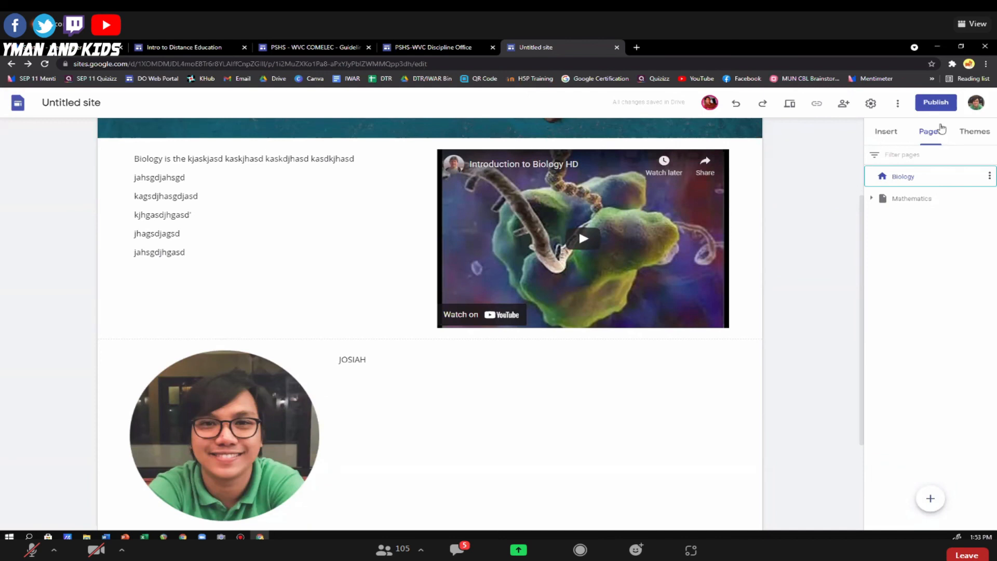
{"action": "scroll", "coordinate": [832, 195], "scroll_direction": "up", "scroll_amount": 3}
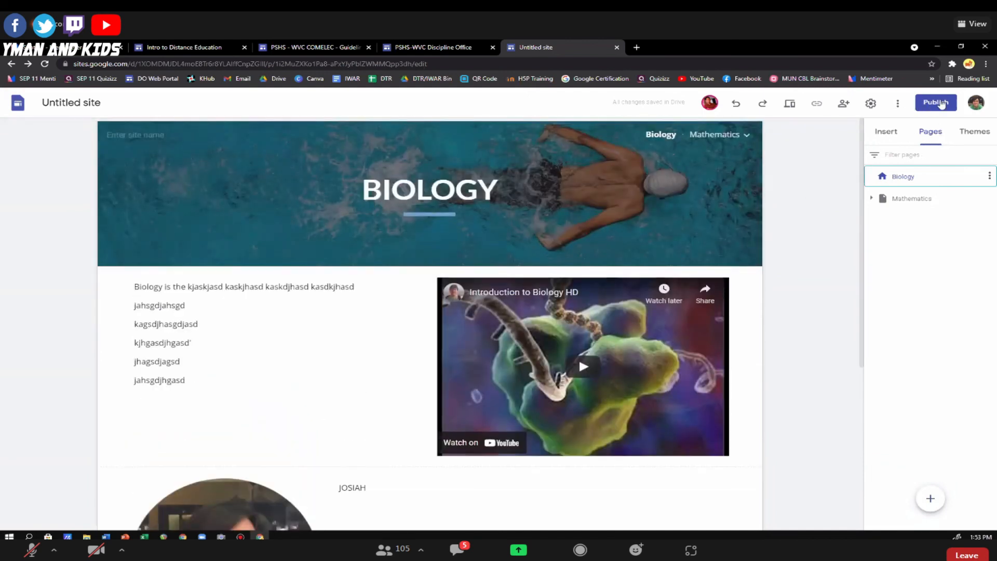
Start publishing the untitled site and change who can view the published site to Public.
{"action": "left_click", "coordinate": [940, 106]}
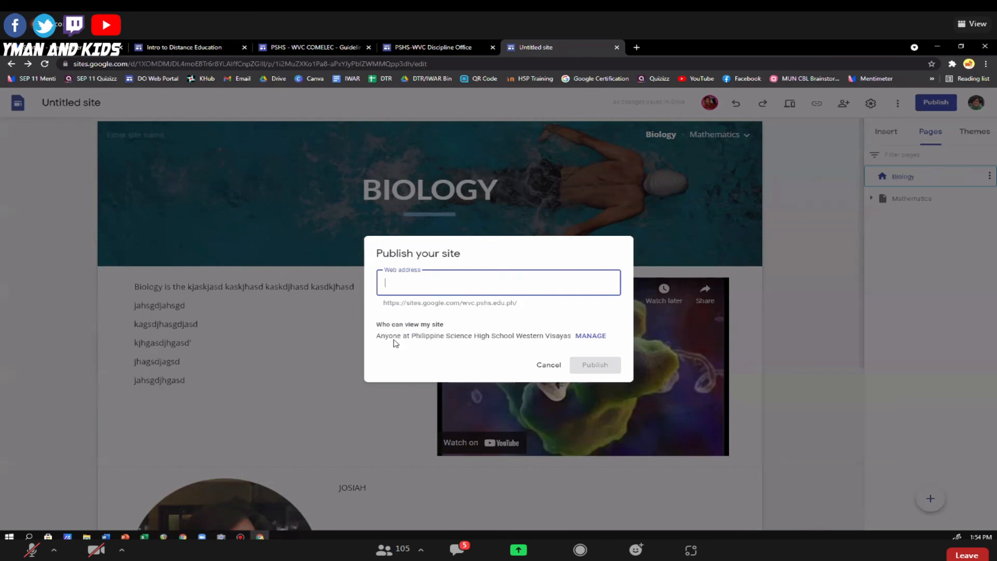
{"action": "left_click_drag", "start_coordinate": [416, 338], "coordinate": [521, 337]}
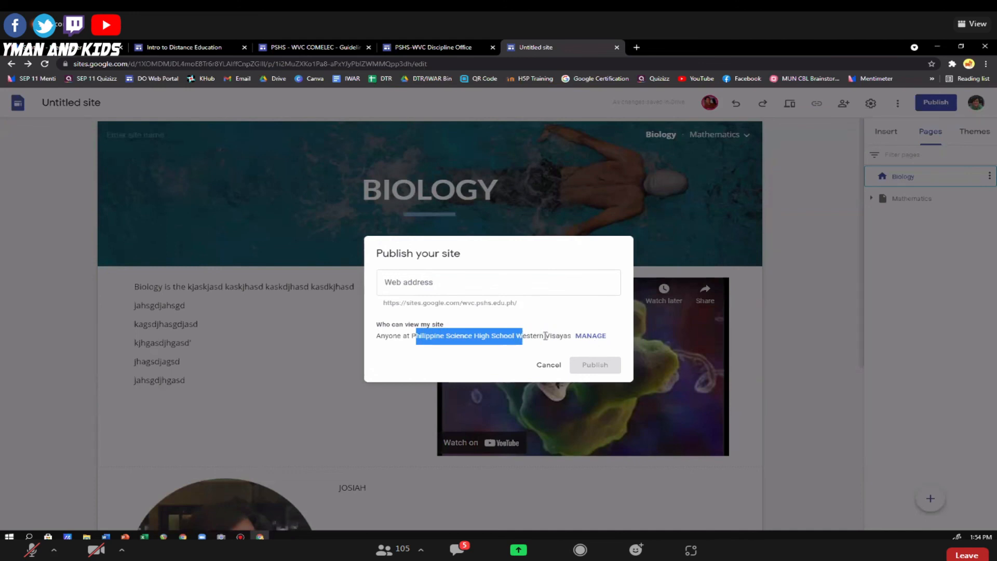
{"action": "left_click", "coordinate": [504, 336]}
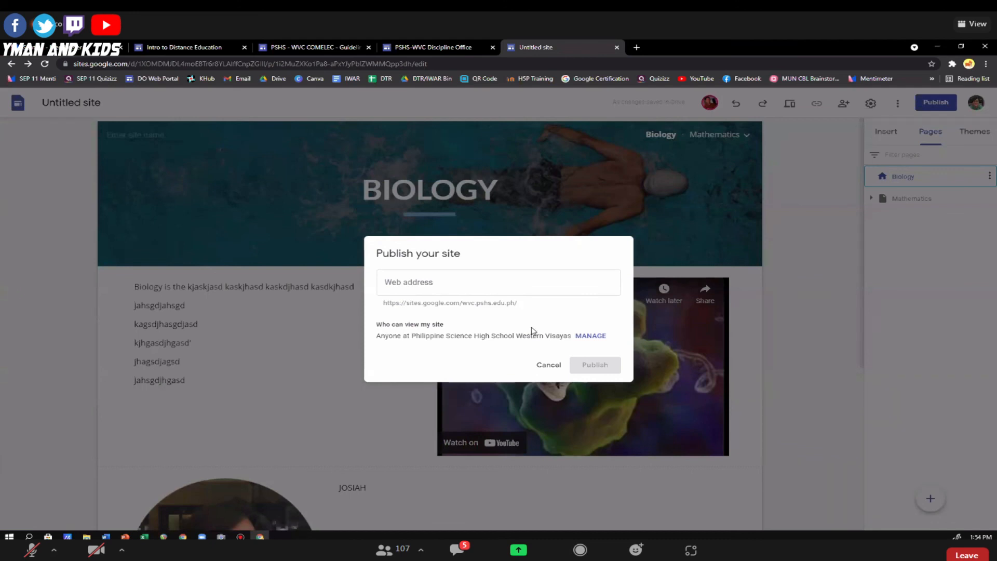
{"action": "left_click", "coordinate": [591, 337]}
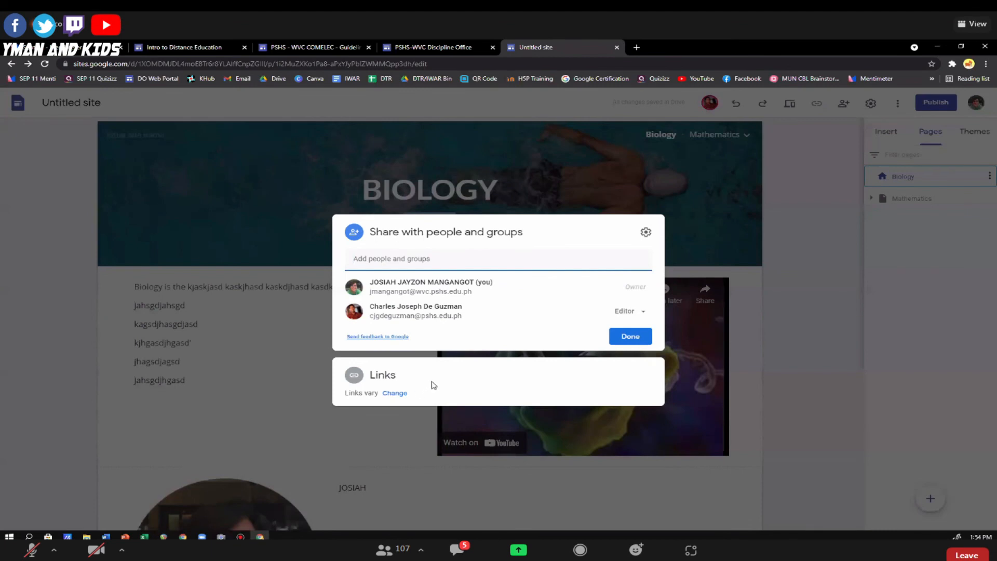
{"action": "left_click", "coordinate": [398, 394]}
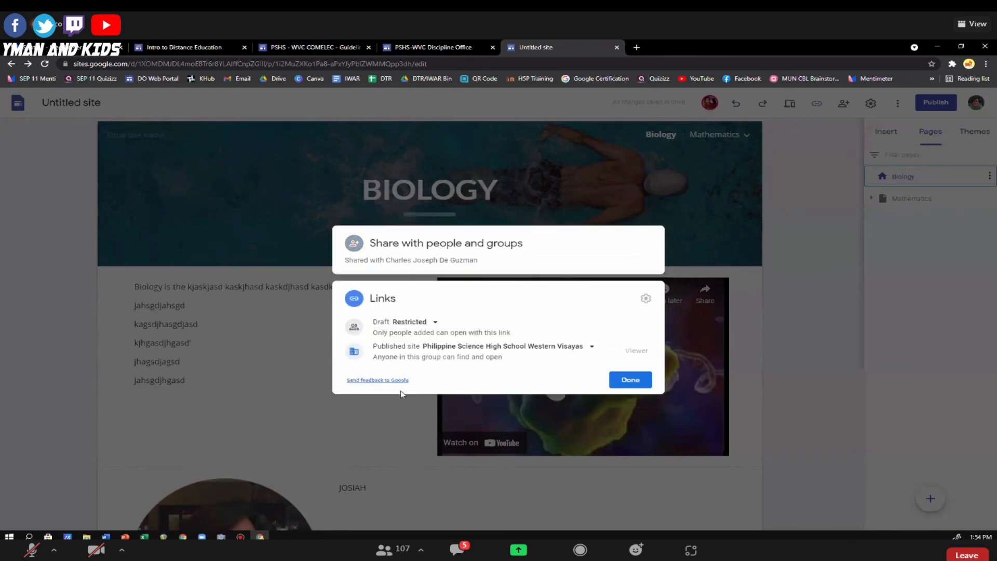
{"action": "left_click", "coordinate": [592, 349]}
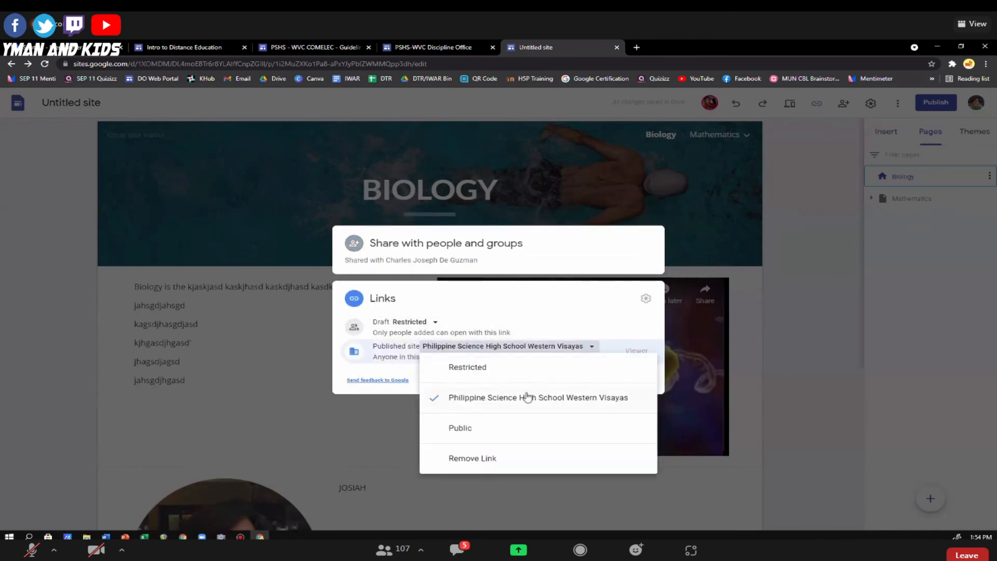
{"action": "left_click", "coordinate": [469, 430]}
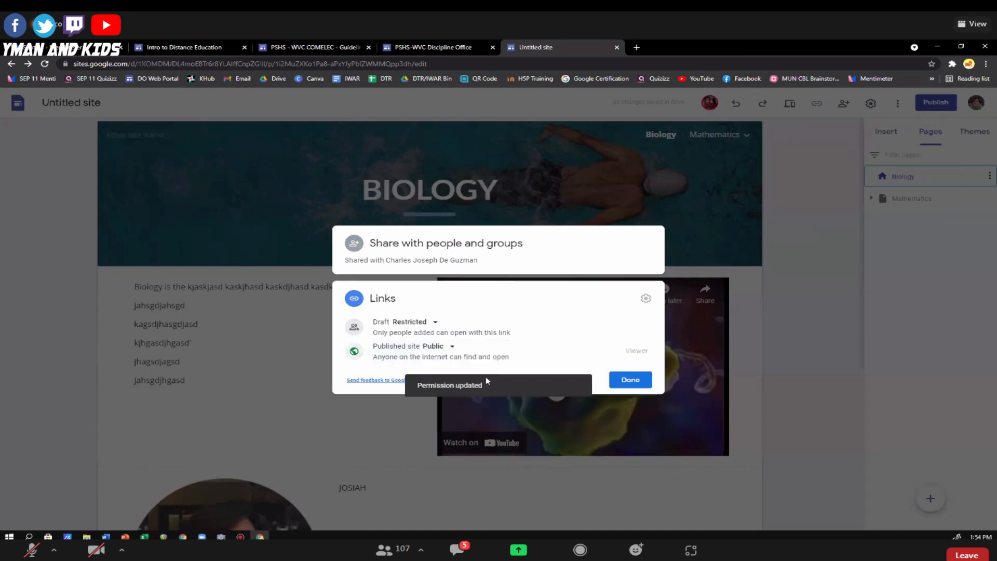
{"action": "left_click", "coordinate": [630, 380]}
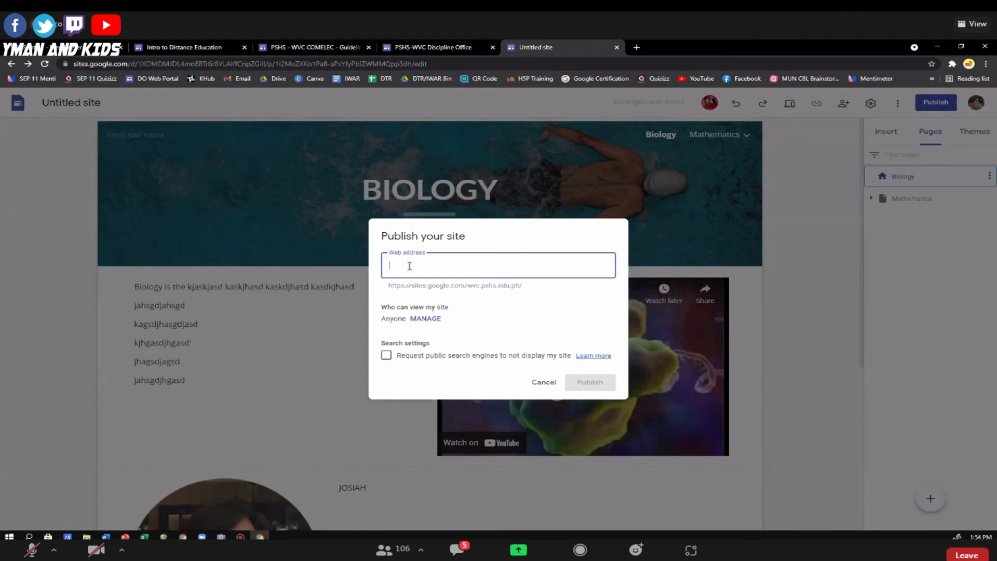
Try "sample" as the site's web address and extend it to "samplewebsite".
{"action": "type", "text": "sam,"}
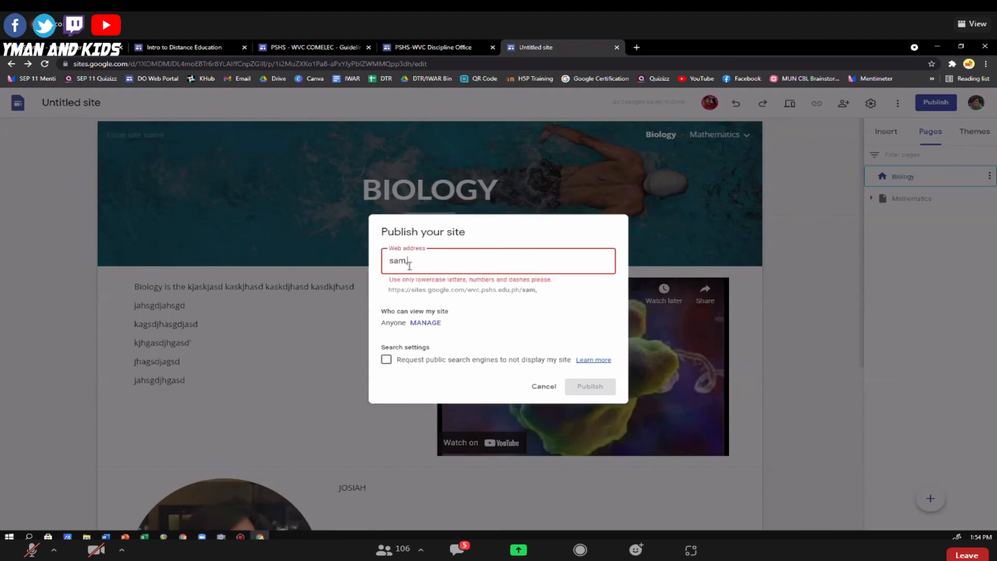
{"action": "key", "text": "BackSpace"}
{"action": "type", "text": "p"}
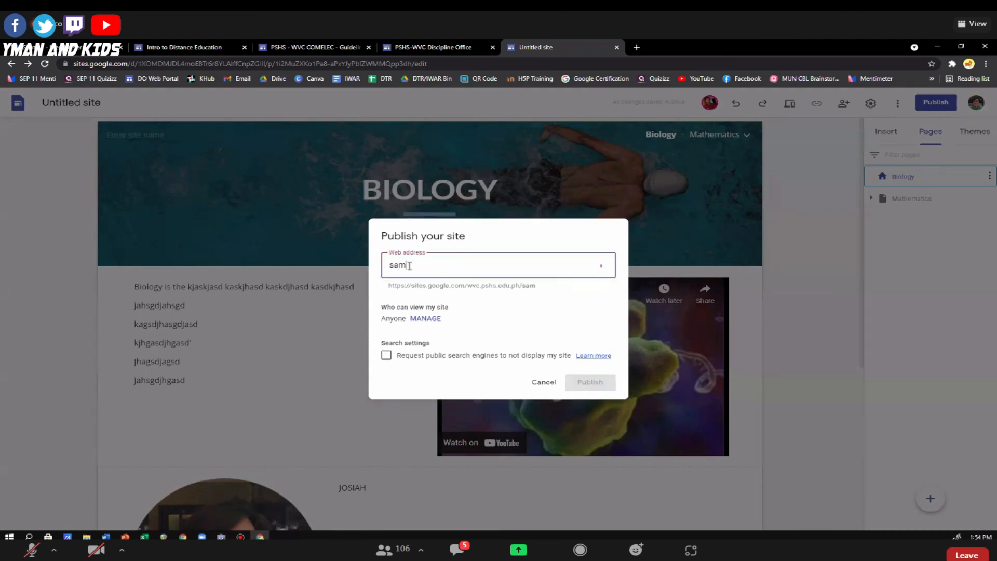
{"action": "type", "text": "le"}
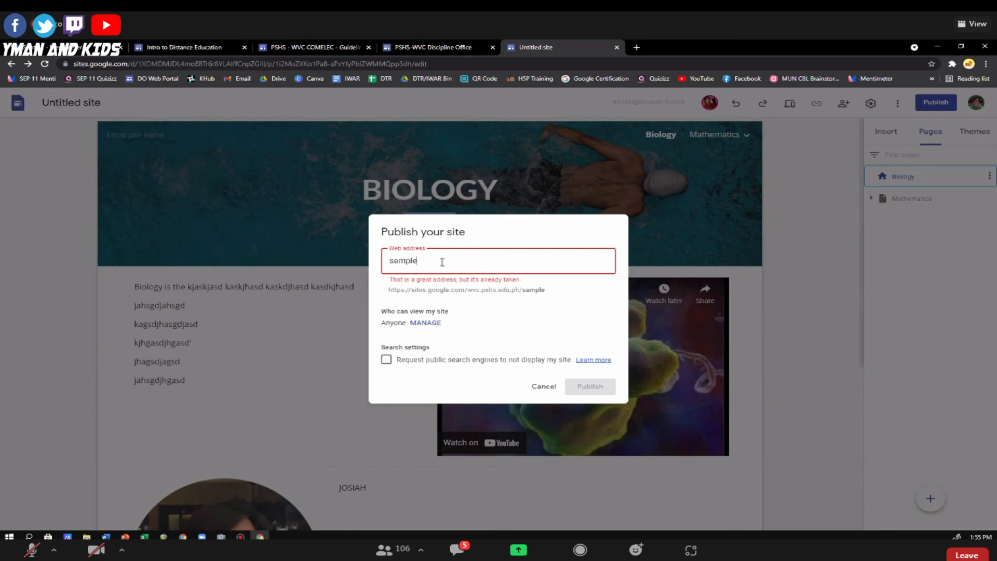
{"action": "type", "text": "website"}
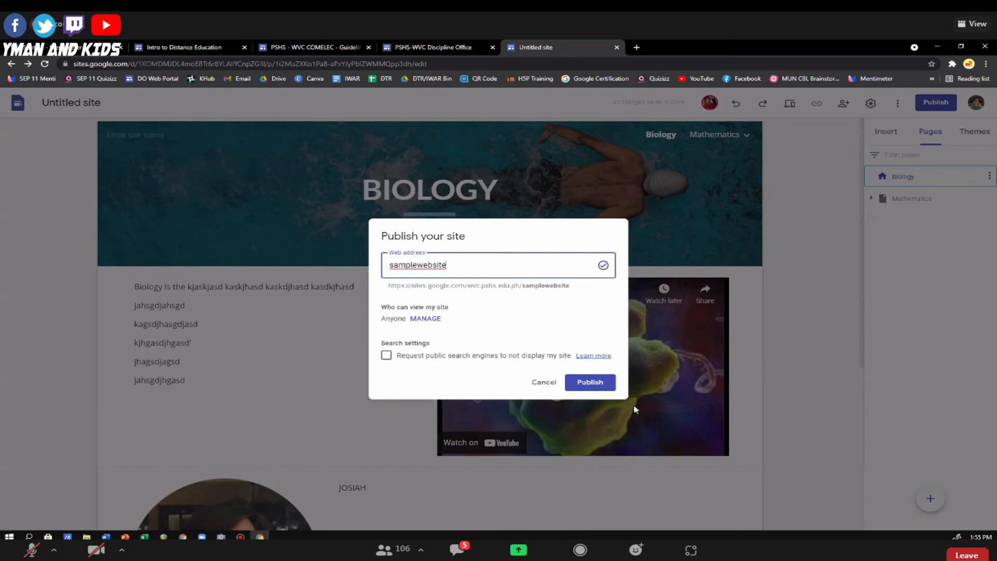
Turn the request to hide the site from public search engines on and off, and cancel publishing.
{"action": "left_click", "coordinate": [386, 356]}
{"action": "left_click", "coordinate": [386, 357]}
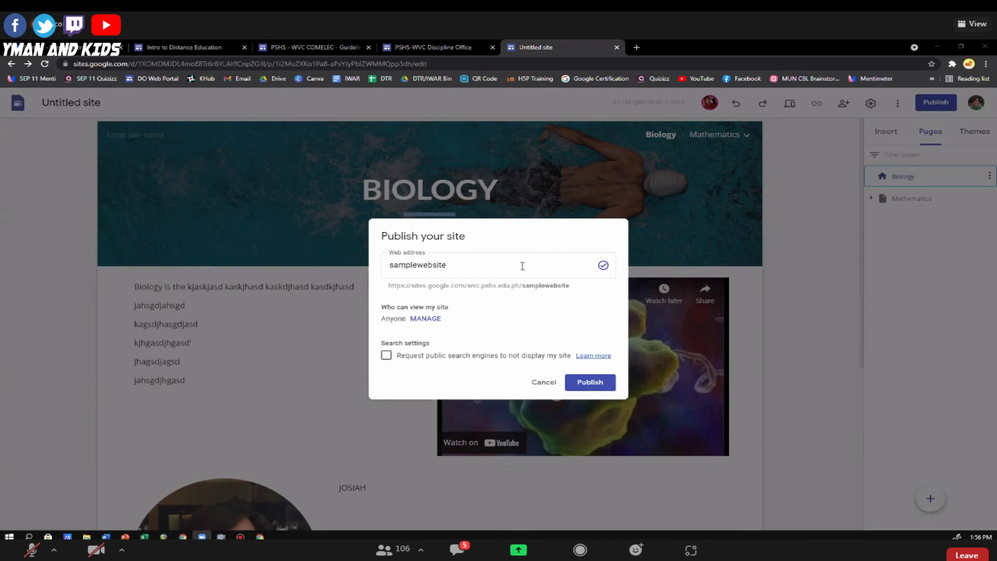
{"action": "left_click", "coordinate": [542, 382]}
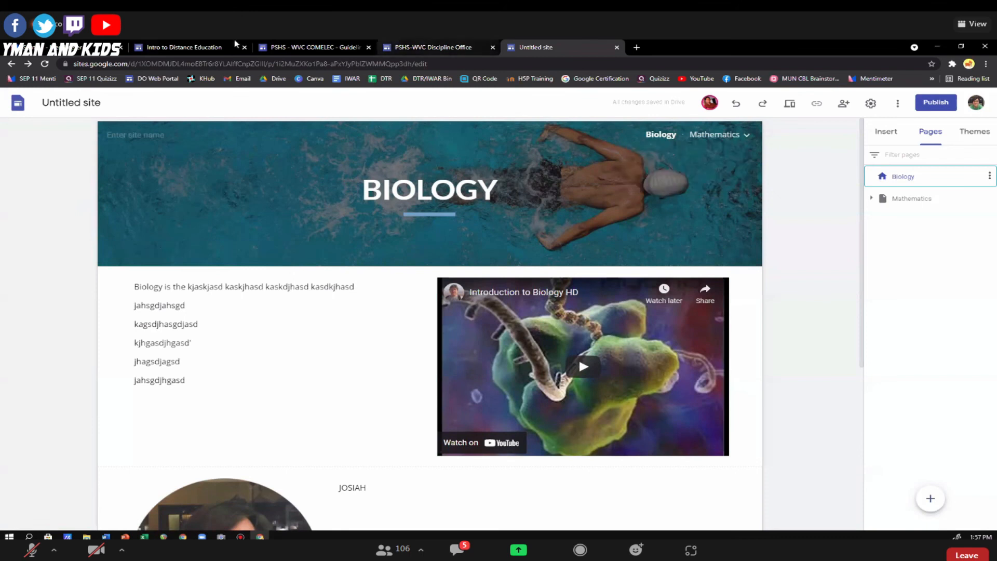
Return to the DE Training site and view its program of activities and speaker profiles.
{"action": "left_click", "coordinate": [184, 47]}
{"action": "scroll", "coordinate": [425, 317], "scroll_direction": "down", "scroll_amount": 15}
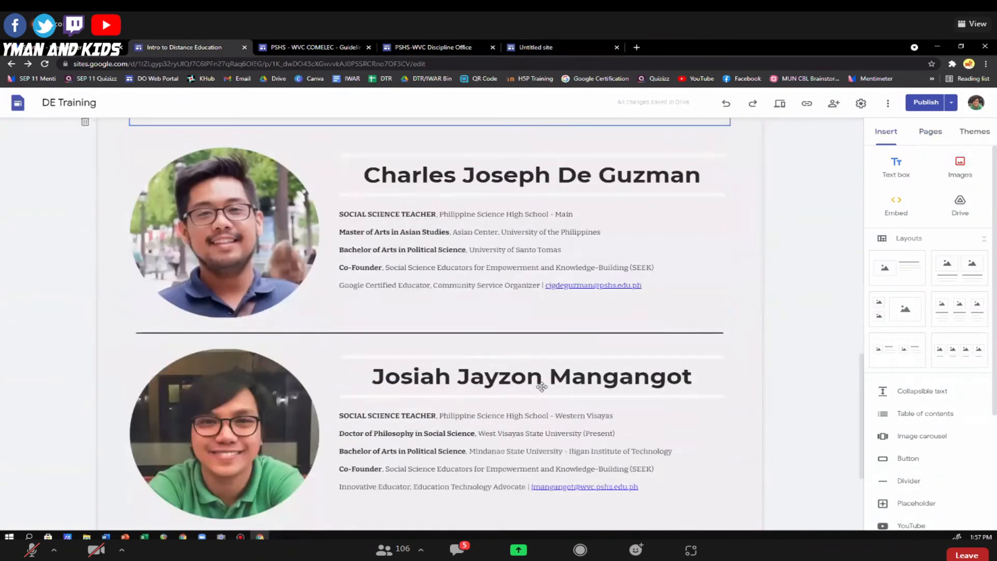
{"action": "left_click", "coordinate": [412, 157]}
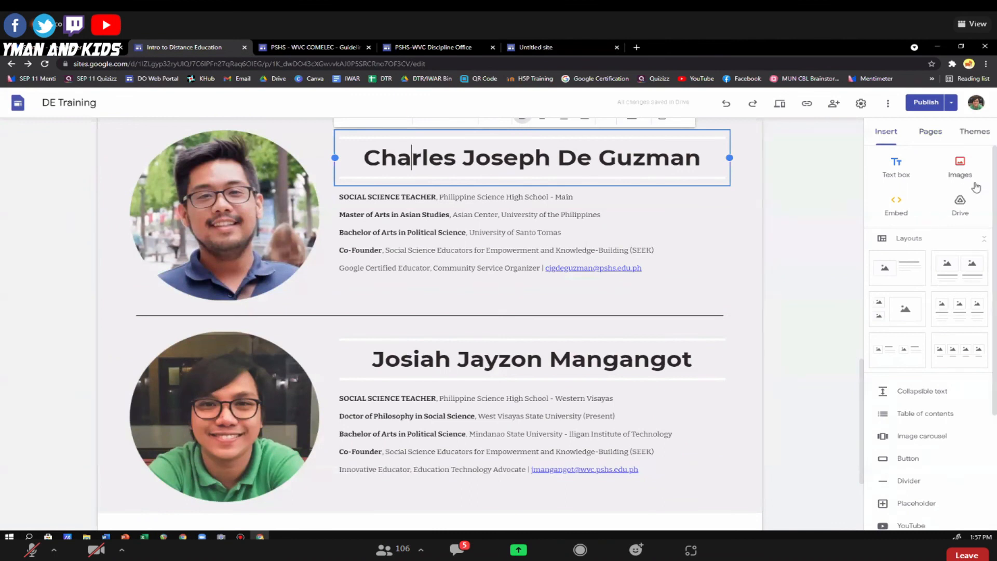
Try the pink accent colour of the Vision theme on the DE Training site and restore the custom dark colour.
{"action": "left_click", "coordinate": [974, 131]}
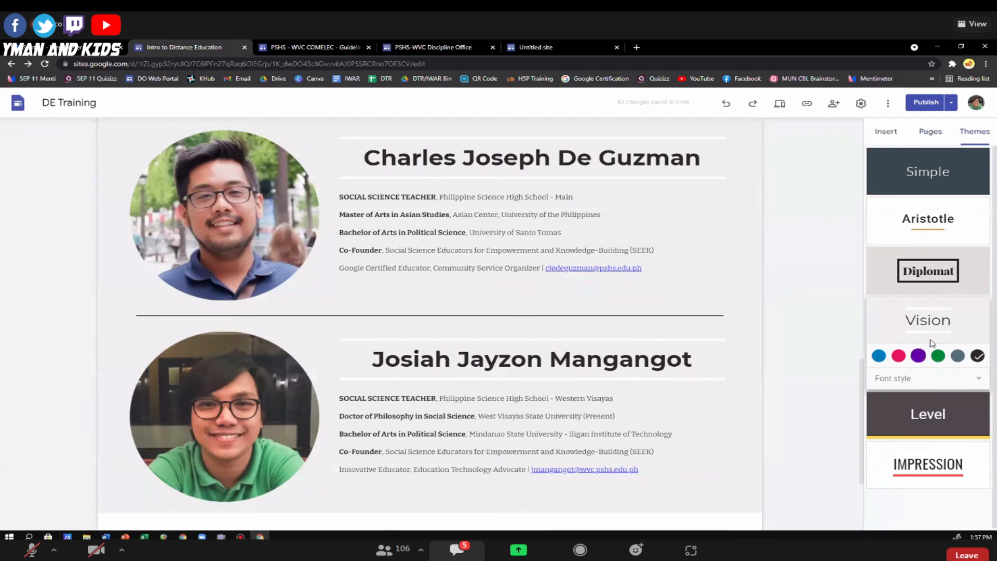
{"action": "left_click", "coordinate": [899, 355]}
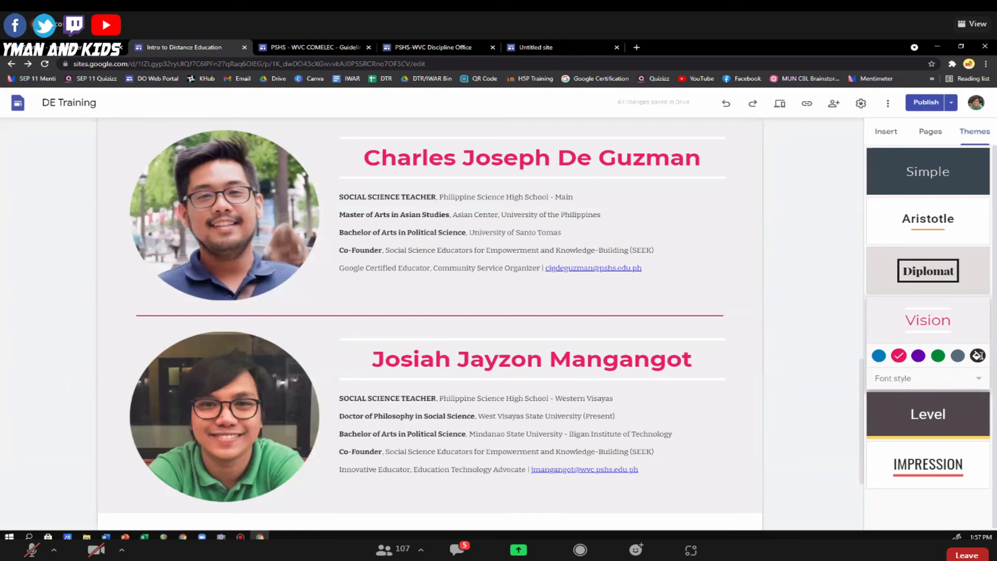
{"action": "left_click", "coordinate": [974, 358]}
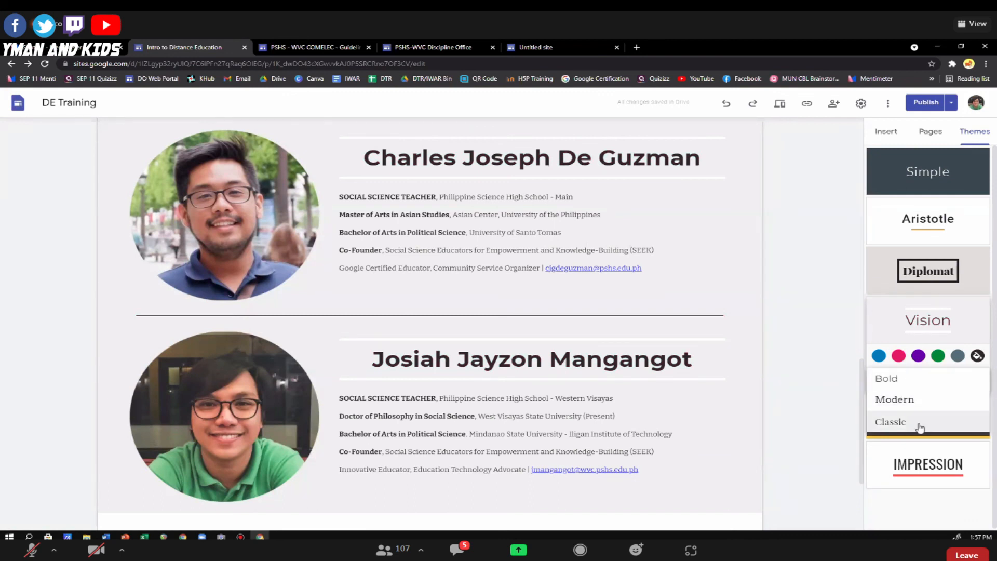
{"action": "left_click", "coordinate": [976, 355]}
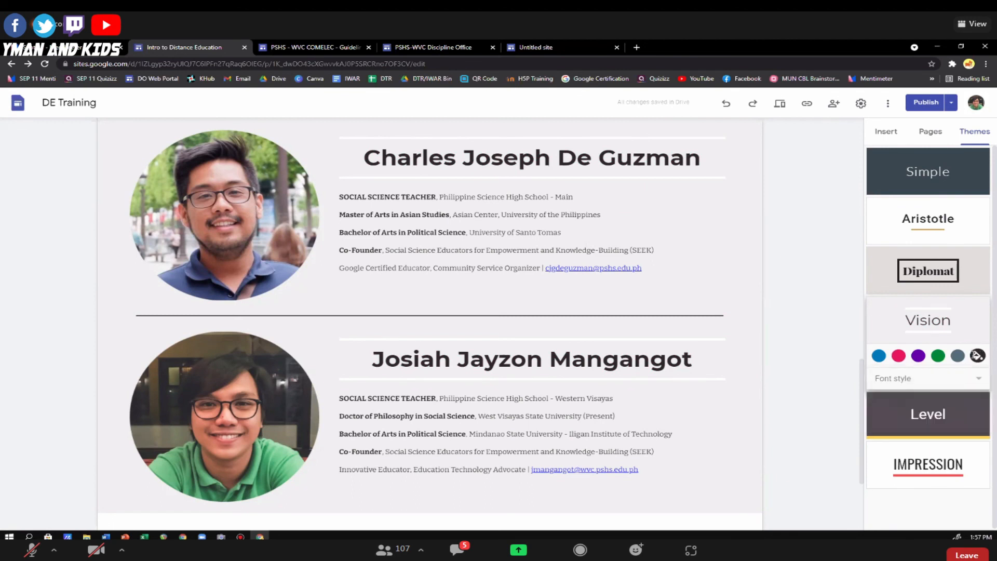
Return to the untitled site, check its publishing settings and close them without publishing.
{"action": "left_click", "coordinate": [537, 48]}
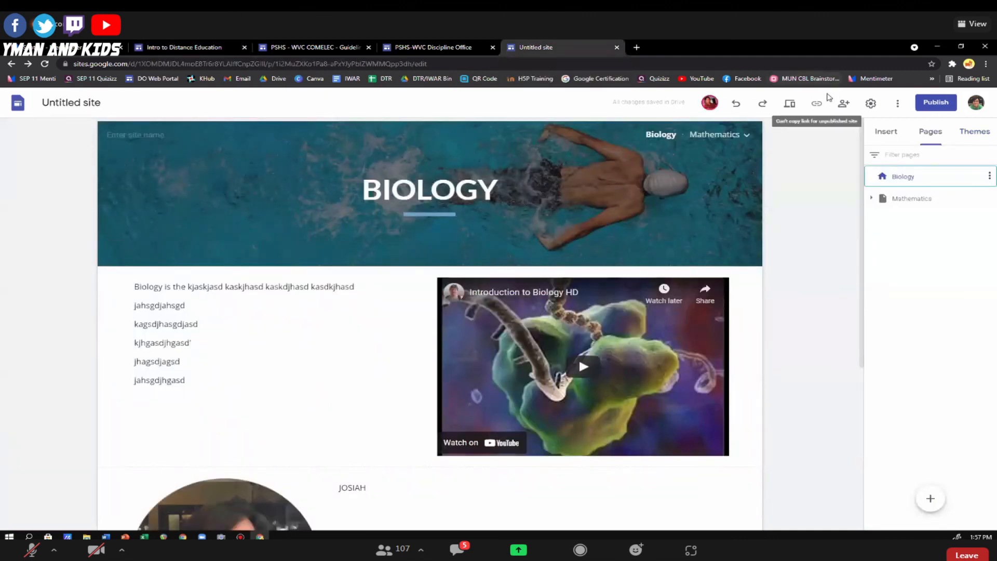
{"action": "left_click", "coordinate": [932, 104]}
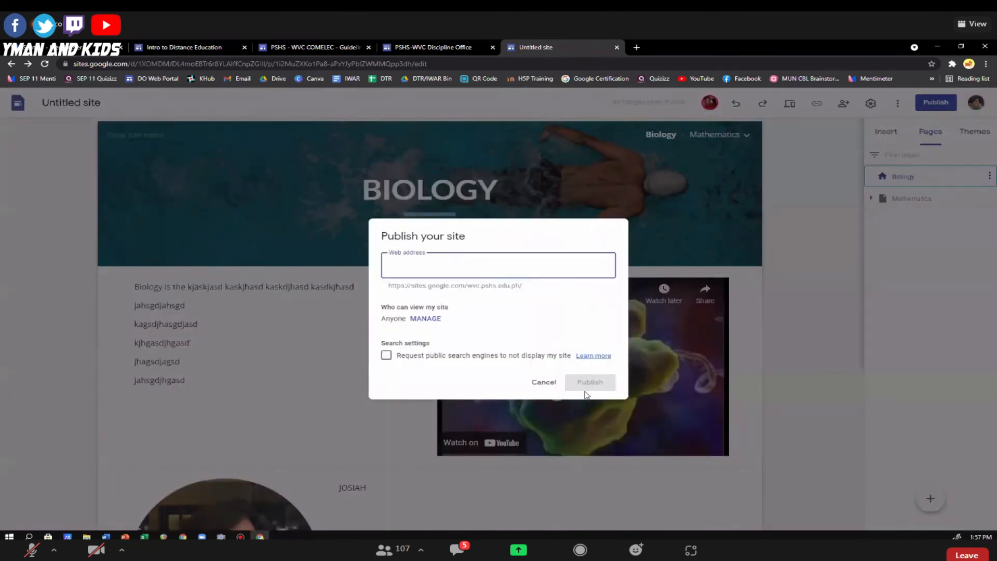
{"action": "left_click", "coordinate": [743, 226]}
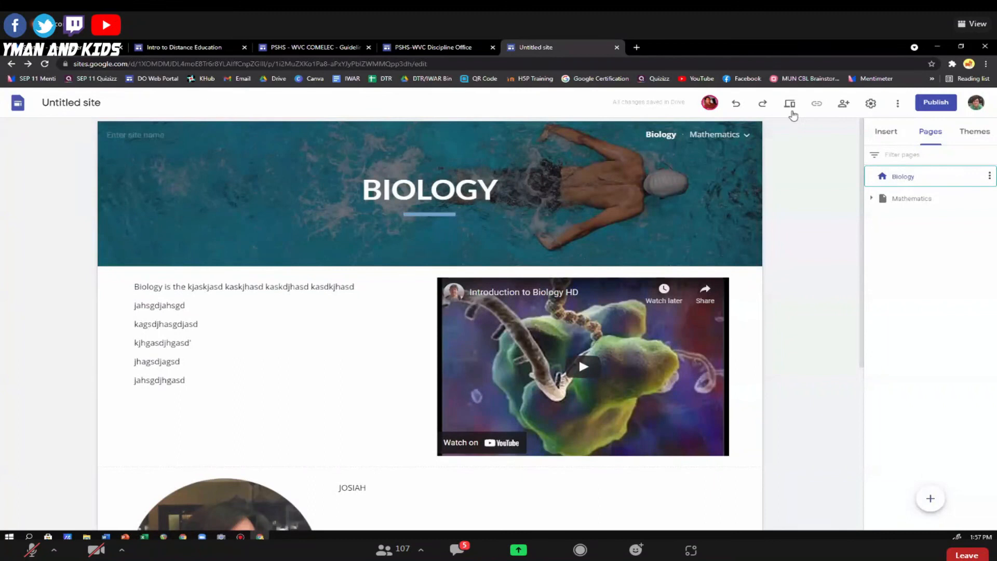
Preview the untitled site, look through its whole Biology page and exit the preview.
{"action": "left_click", "coordinate": [791, 105]}
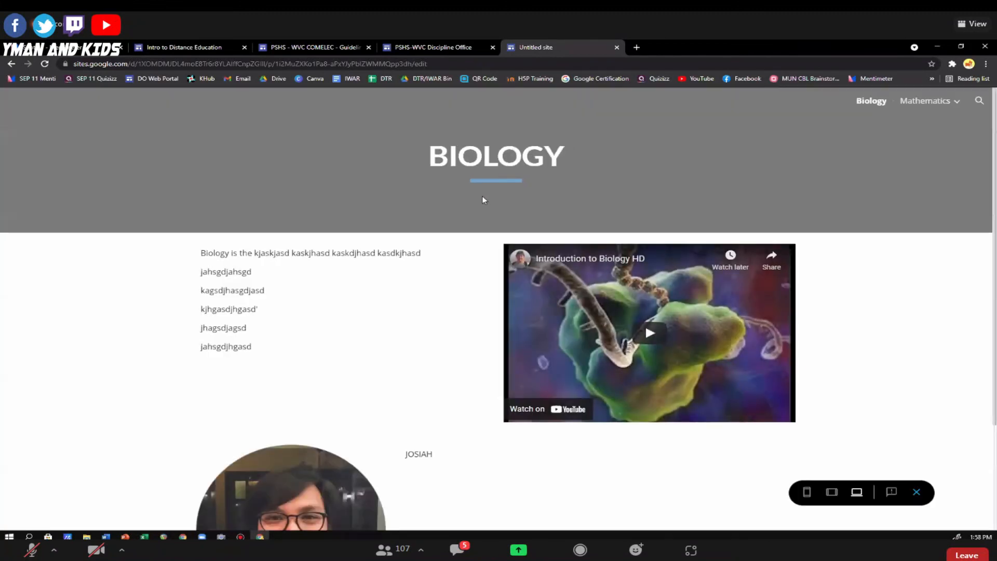
{"action": "scroll", "coordinate": [482, 196], "scroll_direction": "down", "scroll_amount": 3}
{"action": "scroll", "coordinate": [482, 205], "scroll_direction": "up", "scroll_amount": 3}
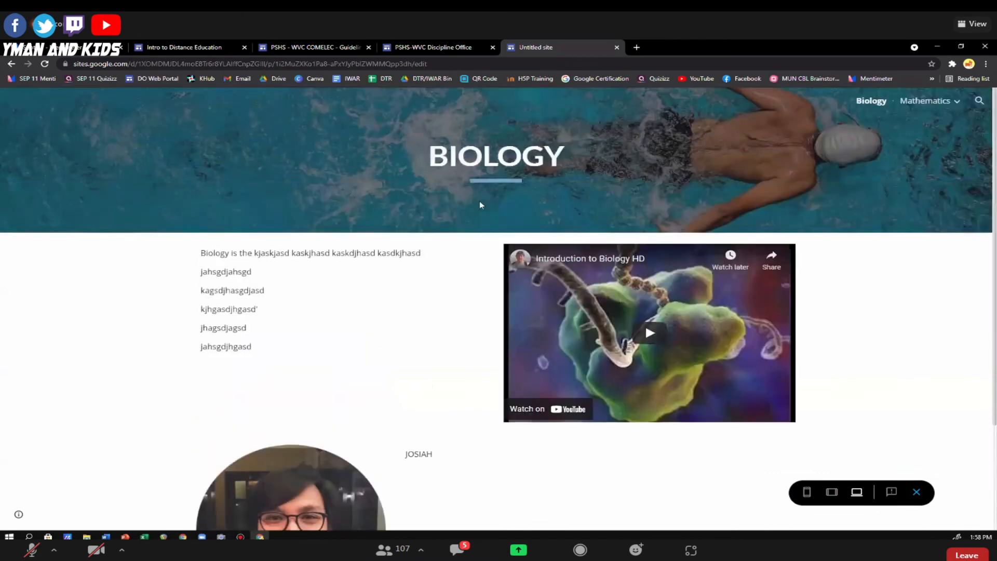
{"action": "scroll", "coordinate": [481, 205], "scroll_direction": "down", "scroll_amount": 3}
{"action": "scroll", "coordinate": [481, 205], "scroll_direction": "up", "scroll_amount": 3}
{"action": "scroll", "coordinate": [479, 202], "scroll_direction": "down", "scroll_amount": 3}
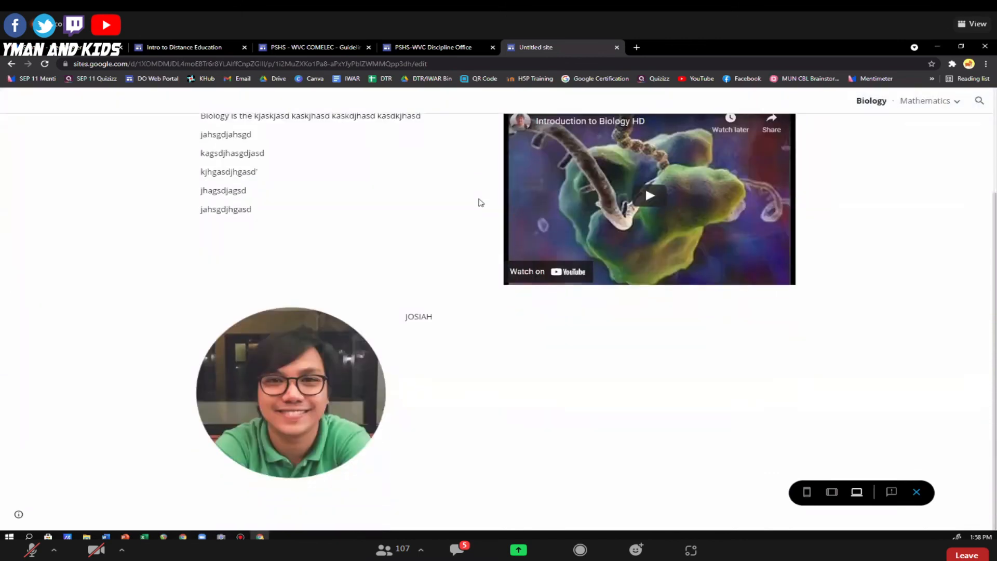
{"action": "scroll", "coordinate": [480, 201], "scroll_direction": "up", "scroll_amount": 3}
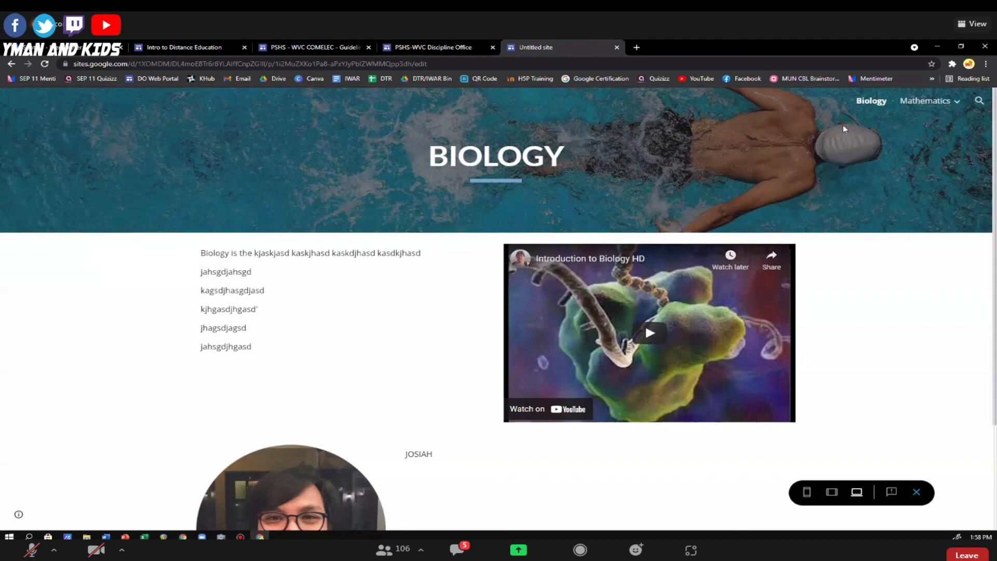
{"action": "left_click", "coordinate": [916, 491]}
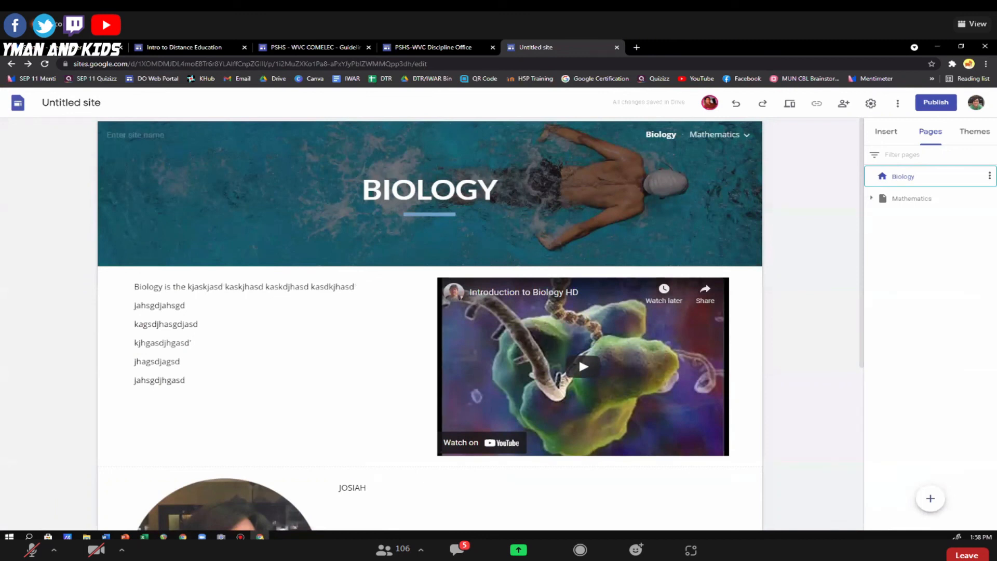
Show the options for changing the Biology page's header image and dismiss them without choosing one.
{"action": "mouse_move", "coordinate": [196, 201]}
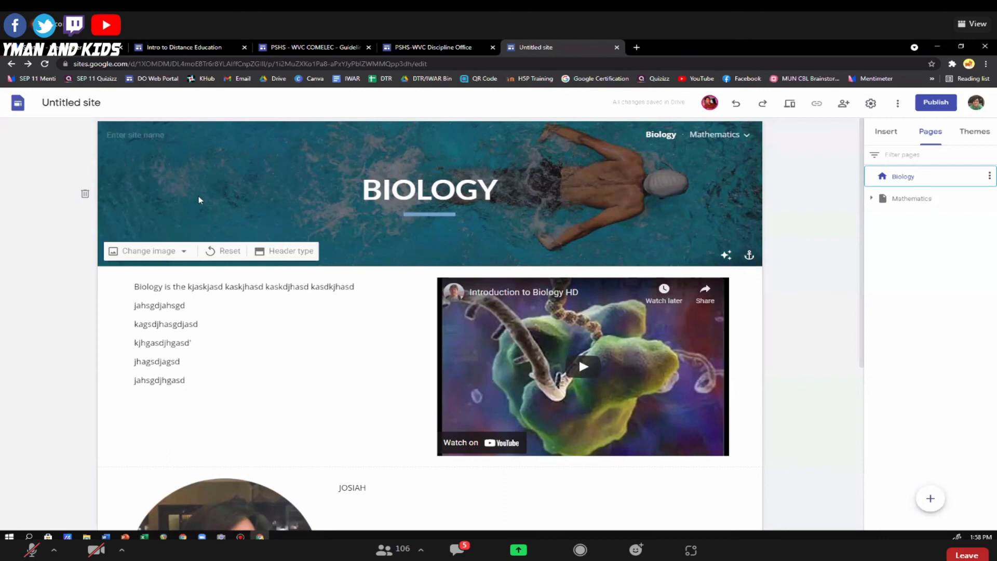
{"action": "left_click", "coordinate": [149, 253]}
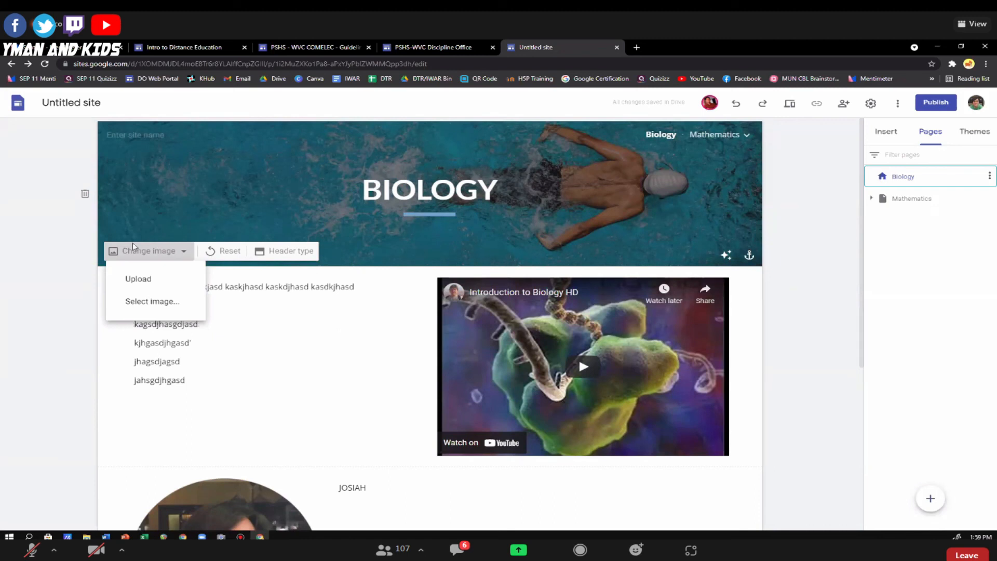
{"action": "left_click", "coordinate": [79, 290]}
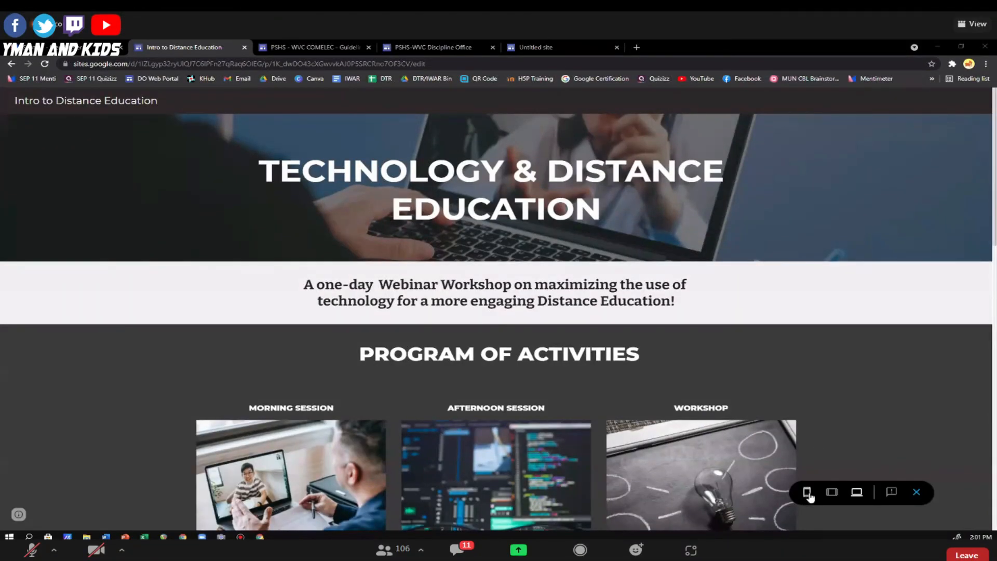
Preview the Intro to Distance Education site in the tablet layout and look at its heading and program sections.
{"action": "left_click", "coordinate": [832, 493]}
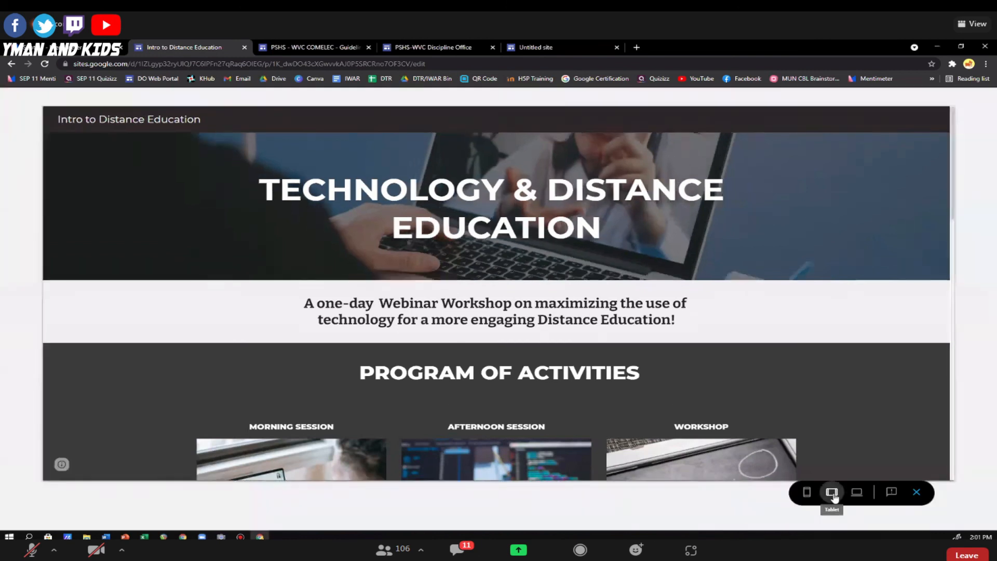
{"action": "left_click", "coordinate": [832, 494]}
{"action": "scroll", "coordinate": [635, 322], "scroll_direction": "down", "scroll_amount": 5}
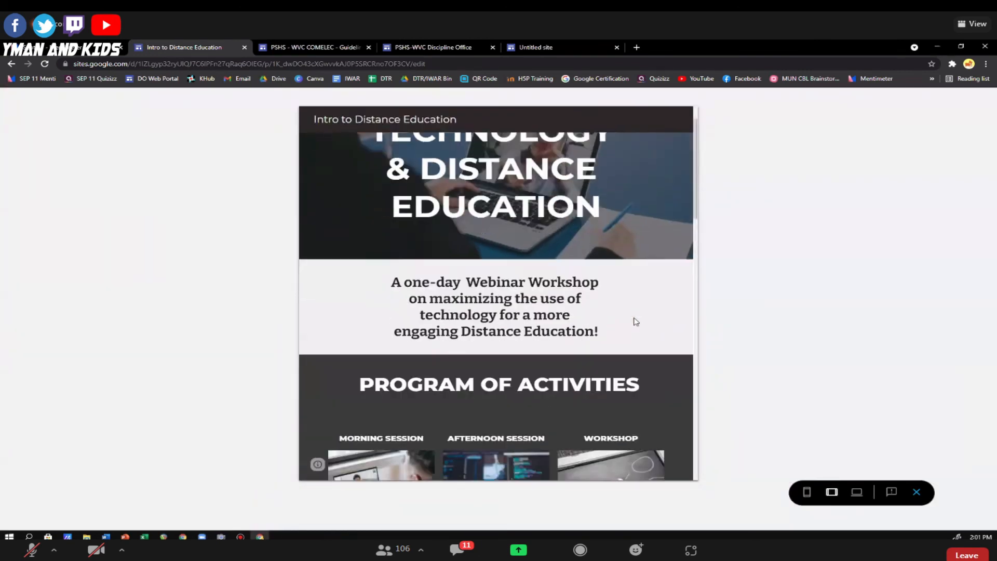
Preview the Intro to Distance Education site in the phone layout, review it down to the footer, and return to the large-screen layout.
{"action": "left_click", "coordinate": [806, 493]}
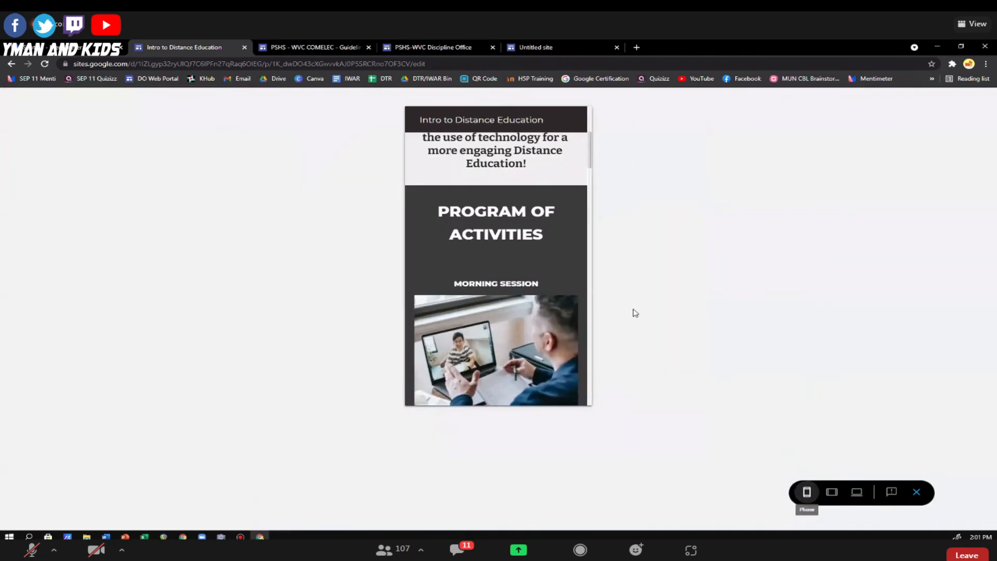
{"action": "scroll", "coordinate": [506, 257], "scroll_direction": "up", "scroll_amount": 5}
{"action": "scroll", "coordinate": [515, 282], "scroll_direction": "down", "scroll_amount": 10}
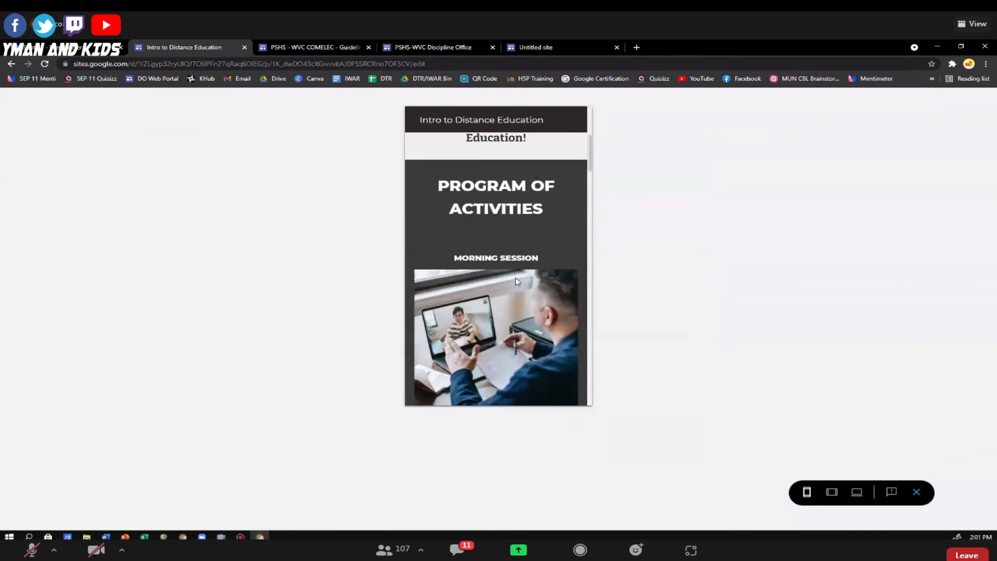
{"action": "scroll", "coordinate": [517, 283], "scroll_direction": "down", "scroll_amount": 8}
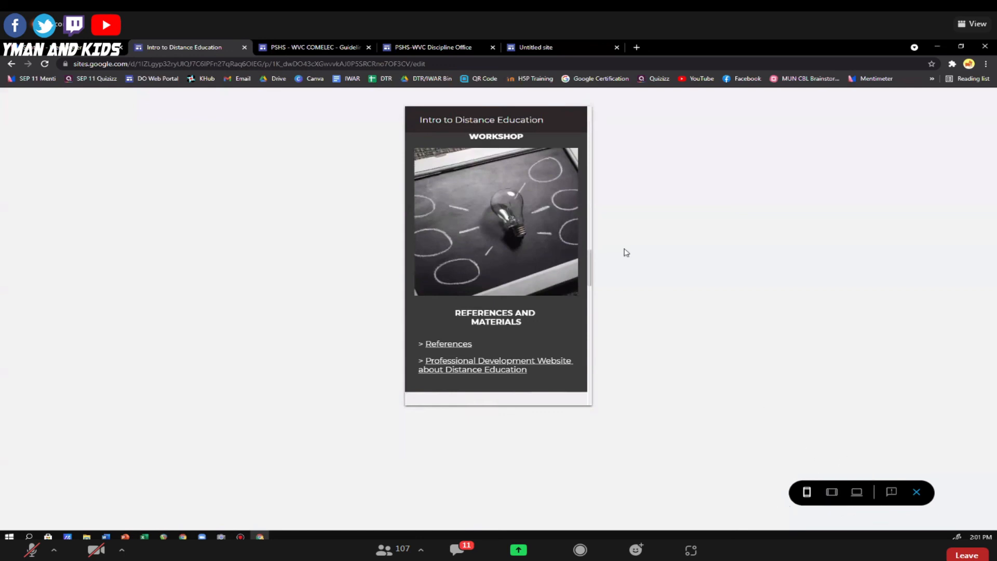
{"action": "scroll", "coordinate": [506, 272], "scroll_direction": "down", "scroll_amount": 5}
{"action": "scroll", "coordinate": [504, 278], "scroll_direction": "down", "scroll_amount": 10}
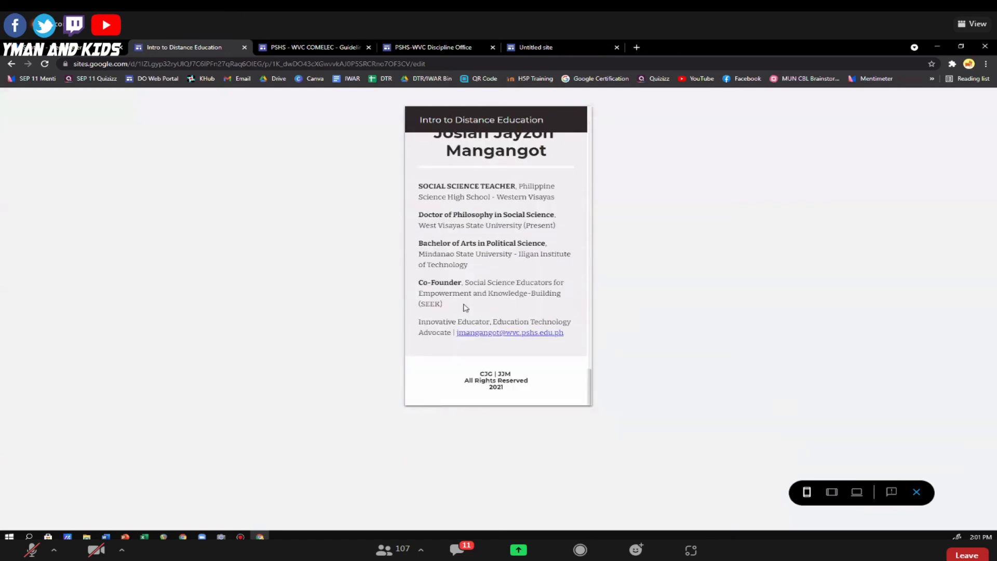
{"action": "scroll", "coordinate": [463, 306], "scroll_direction": "up", "scroll_amount": 10}
{"action": "scroll", "coordinate": [464, 306], "scroll_direction": "up", "scroll_amount": 5}
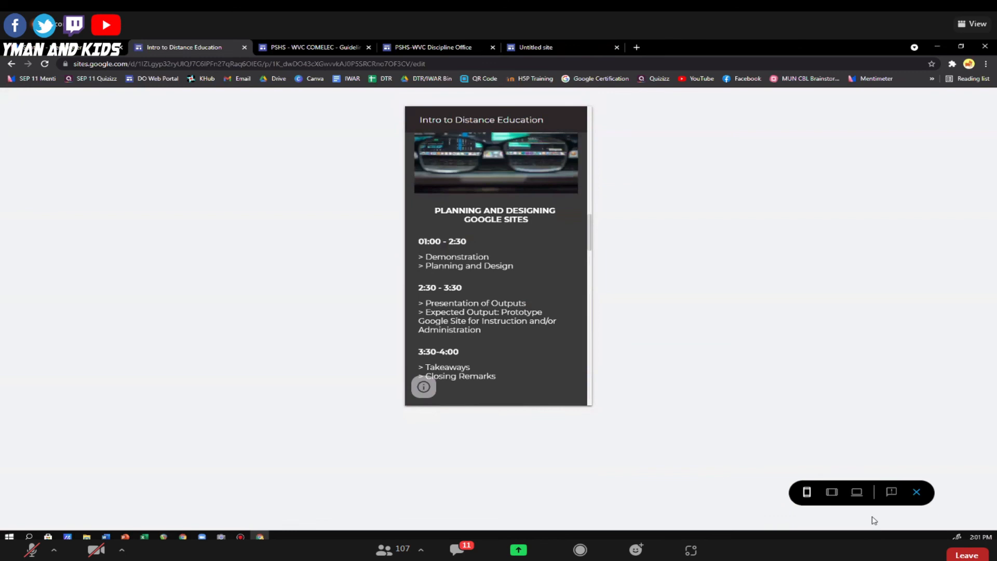
{"action": "left_click", "coordinate": [856, 491]}
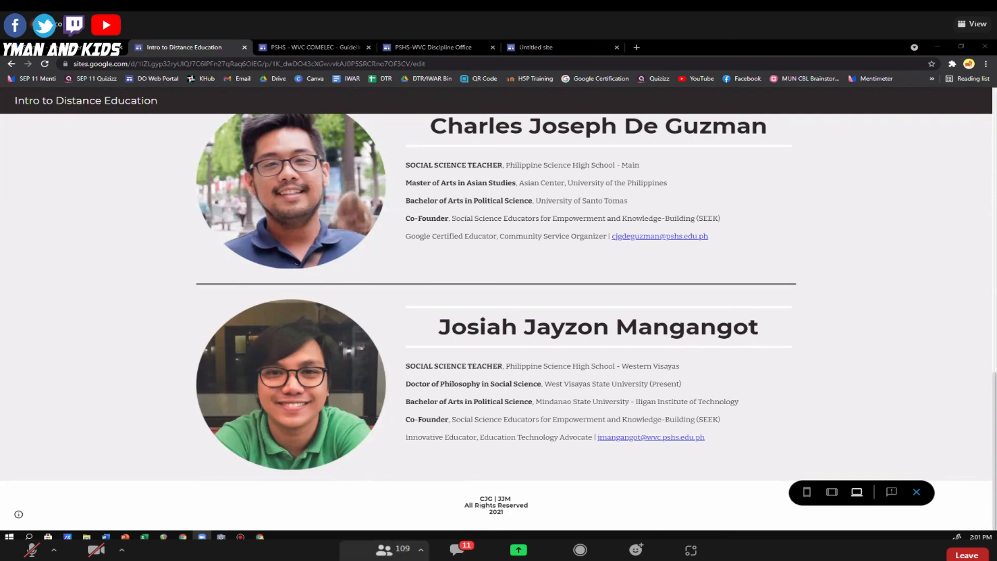
Check the meeting chat, look through the Mary's Greenfield Academy home page and close that site.
{"action": "left_click", "coordinate": [457, 549]}
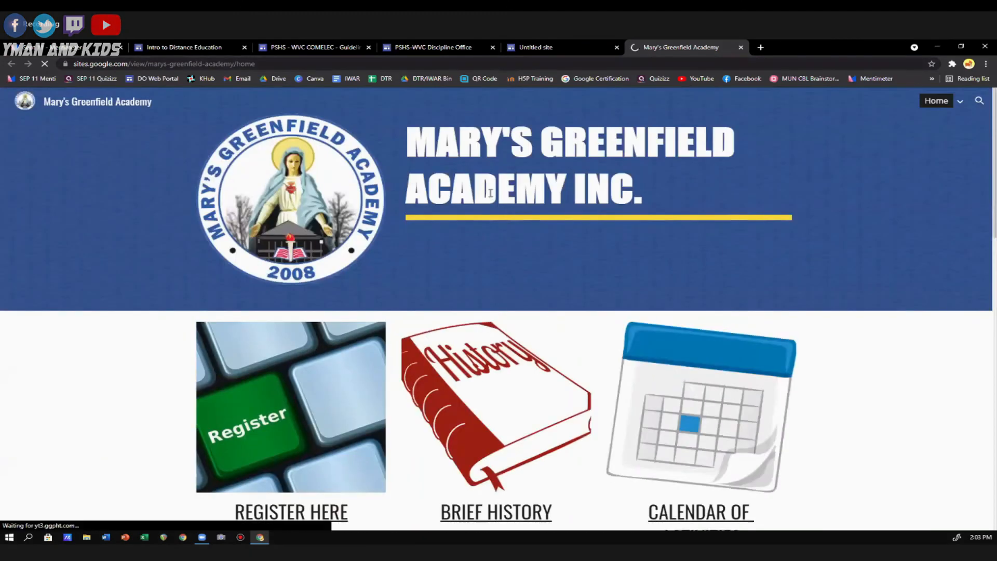
{"action": "scroll", "coordinate": [501, 205], "scroll_direction": "down", "scroll_amount": 10}
{"action": "scroll", "coordinate": [496, 213], "scroll_direction": "down", "scroll_amount": 5}
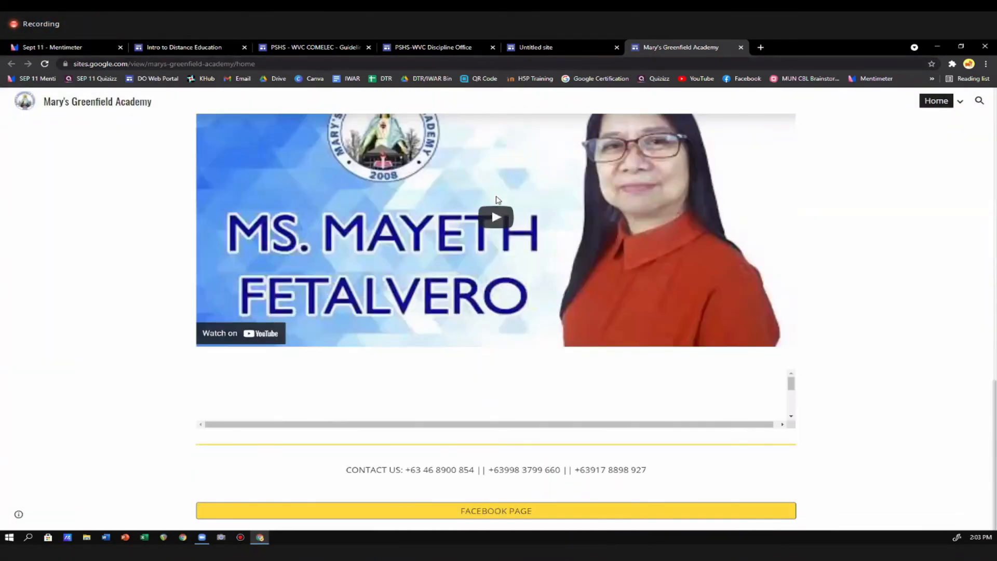
{"action": "scroll", "coordinate": [652, 127], "scroll_direction": "up", "scroll_amount": 12}
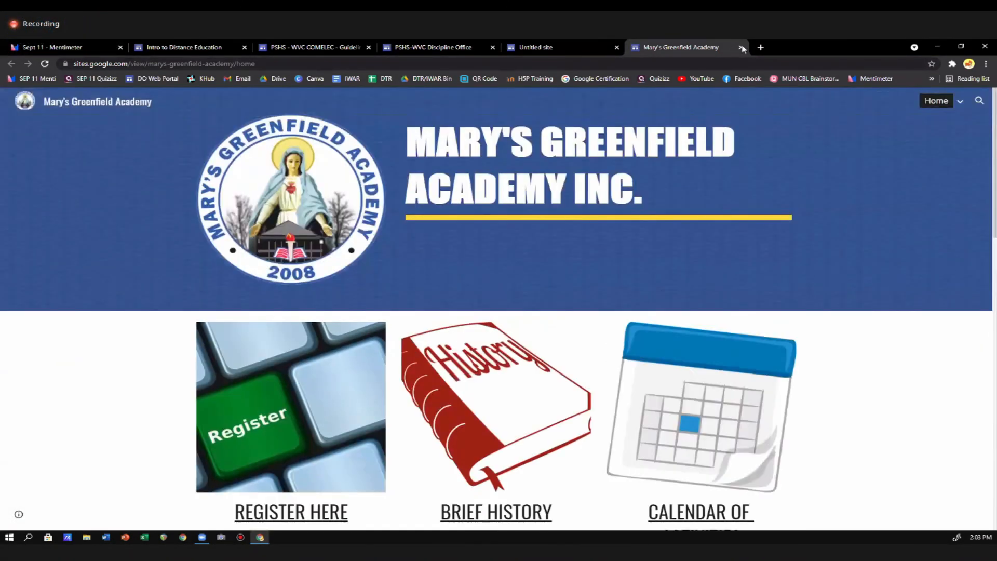
{"action": "left_click", "coordinate": [740, 47]}
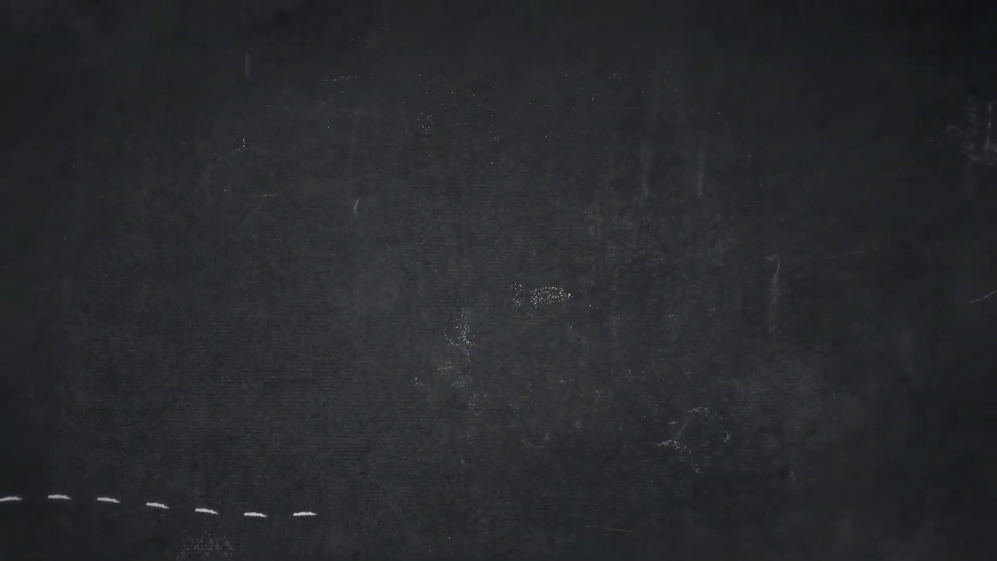